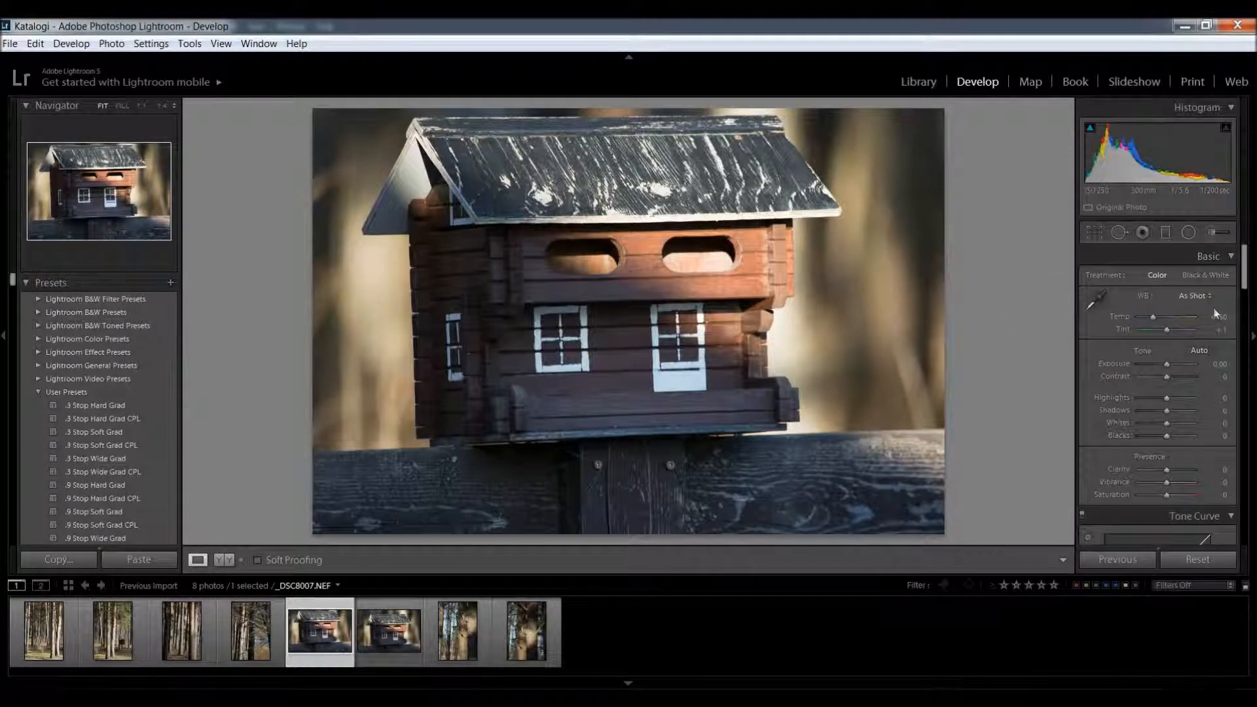
# - Open the export settings for the birdhouse photo
pyautogui.rightClick(603, 252)
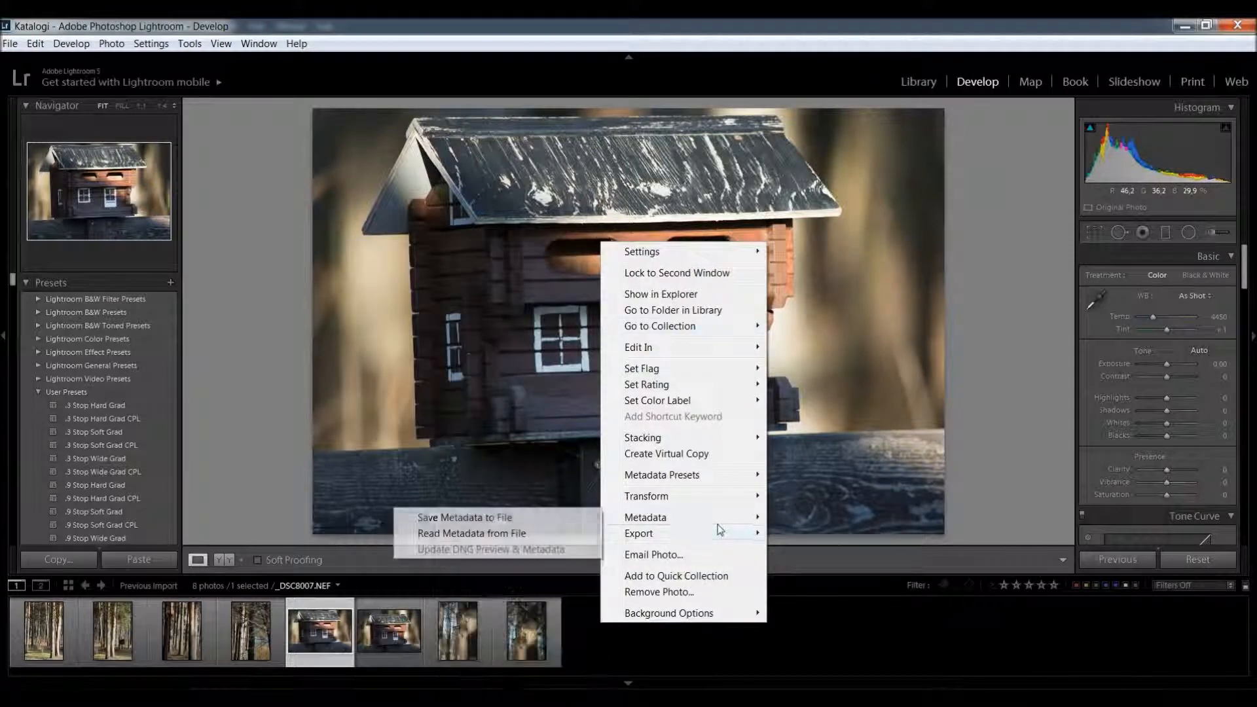
pyautogui.moveTo(666, 534)
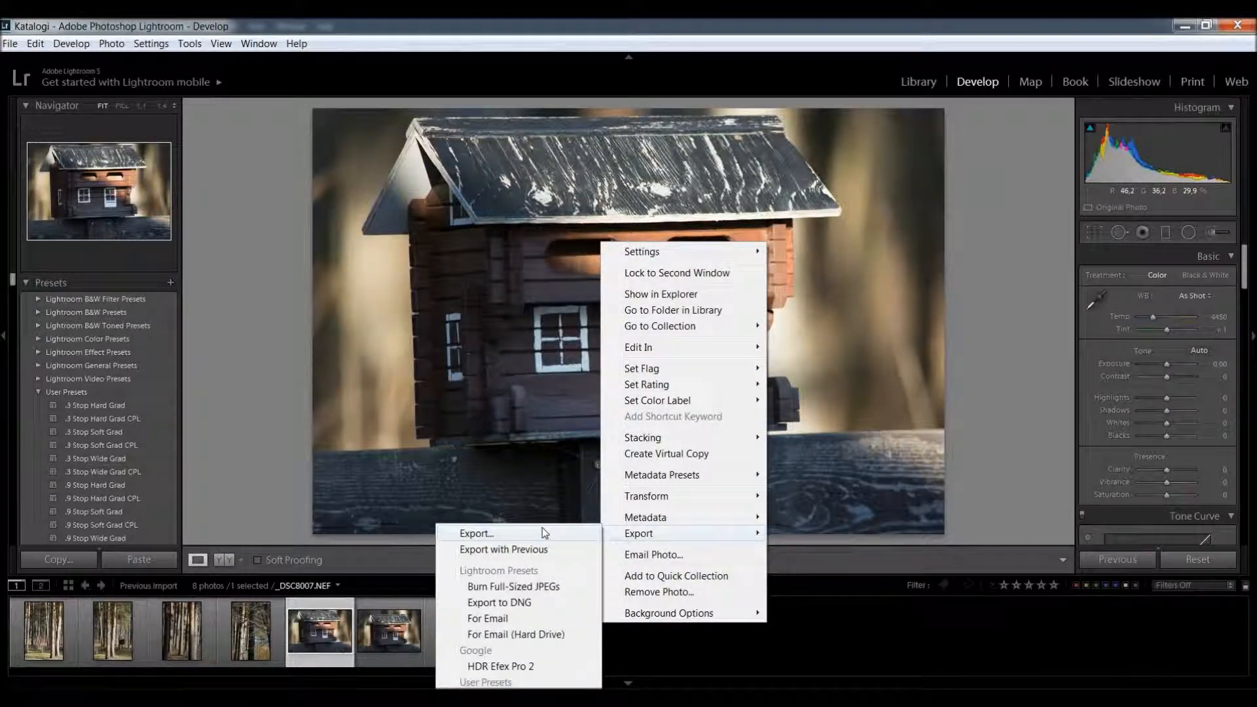
pyautogui.rightClick(562, 280)
pyautogui.moveTo(622, 565)
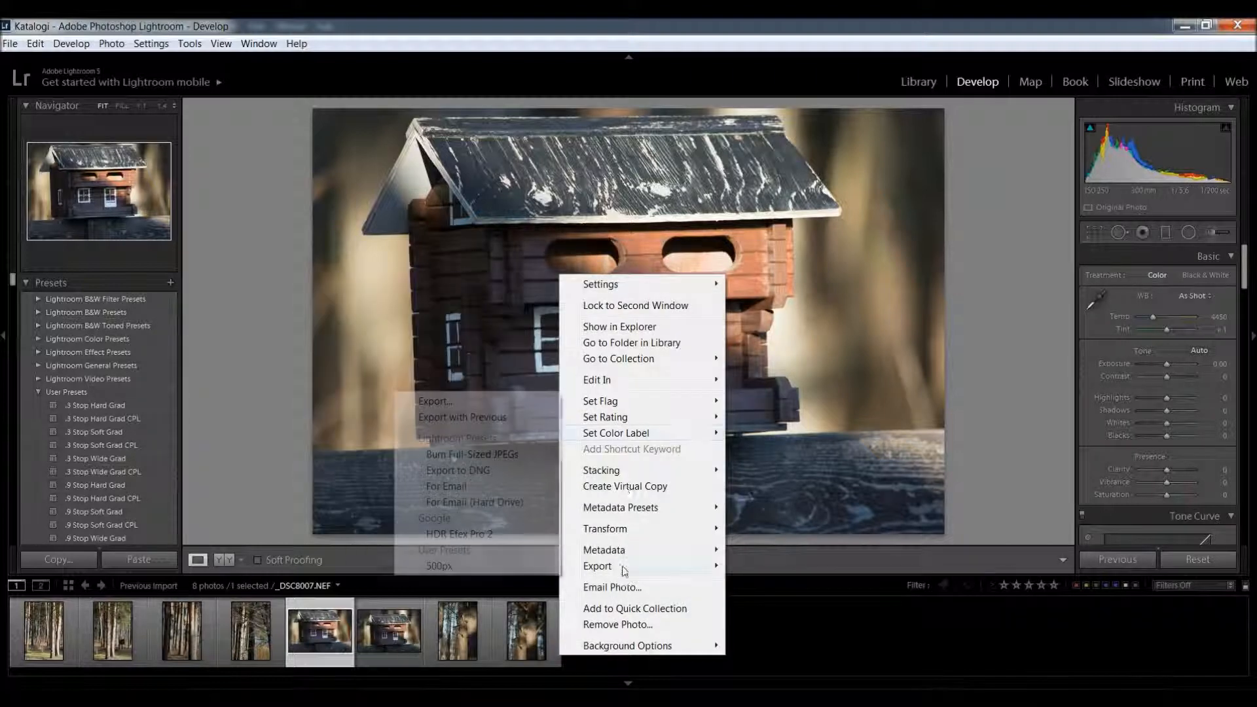
pyautogui.click(486, 400)
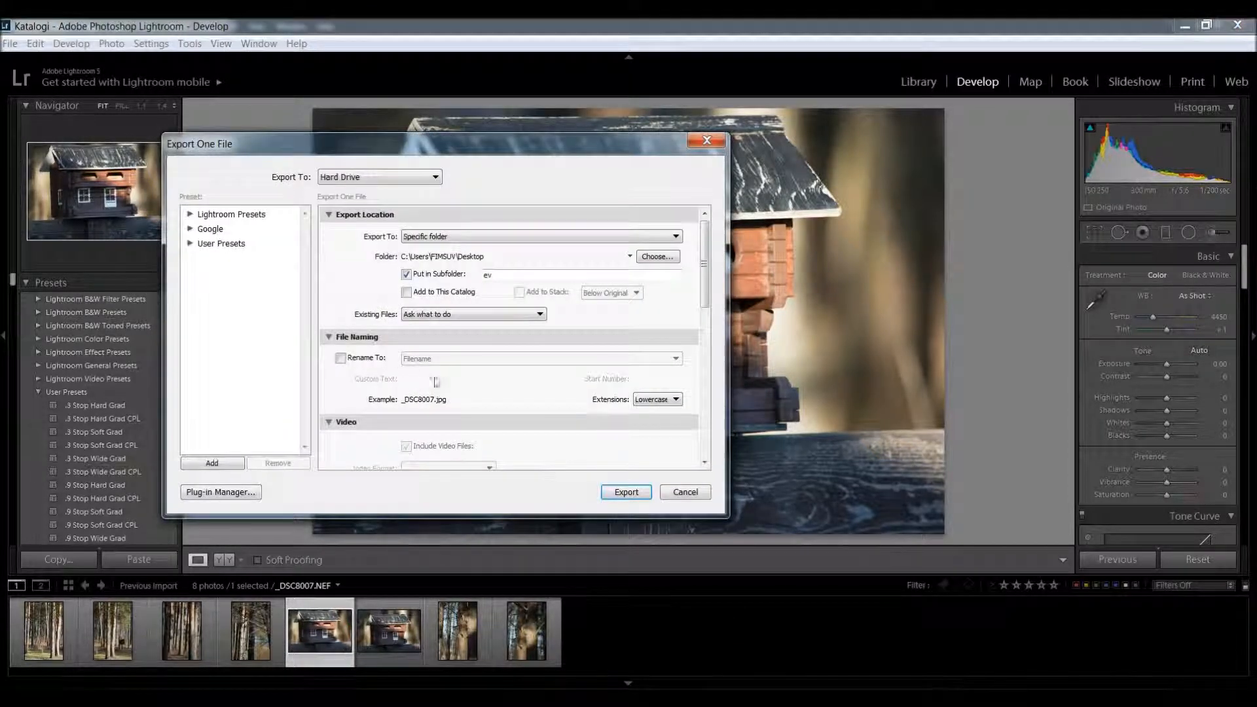
# - Enable watermarking for the export and open the watermark editor
pyautogui.moveTo(704, 265); pyautogui.dragTo(708, 434)
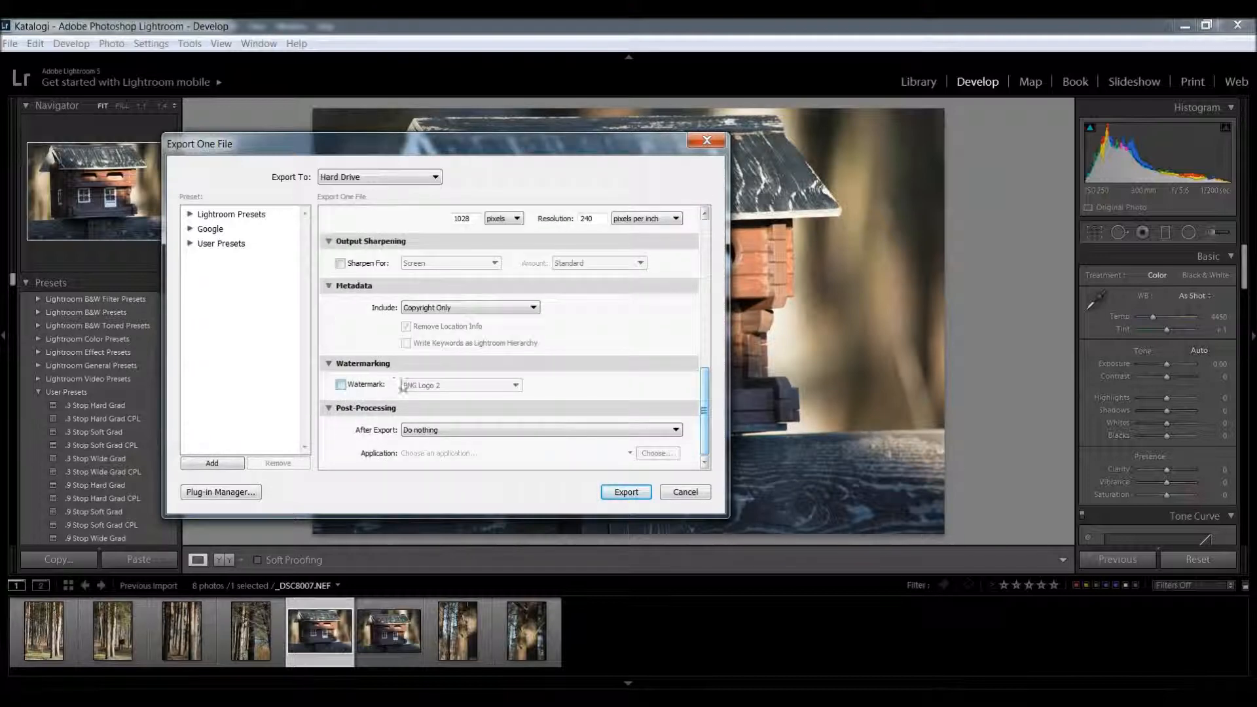
pyautogui.click(341, 385)
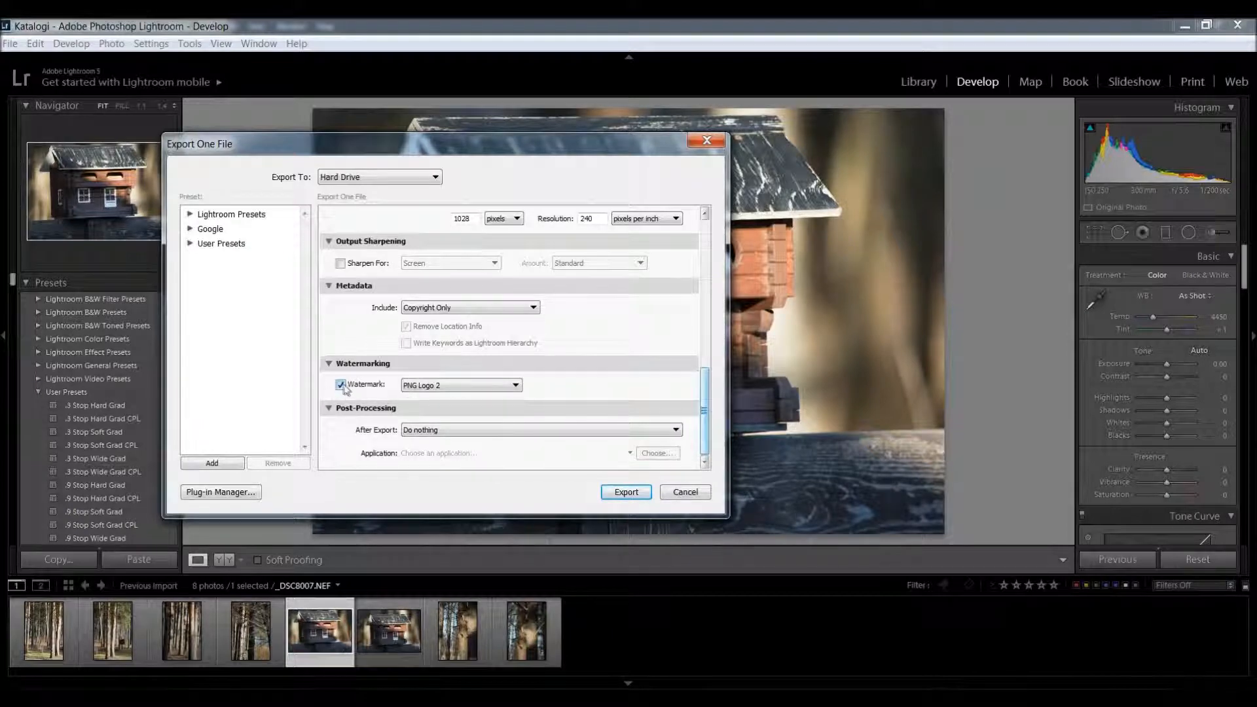
pyautogui.click(419, 386)
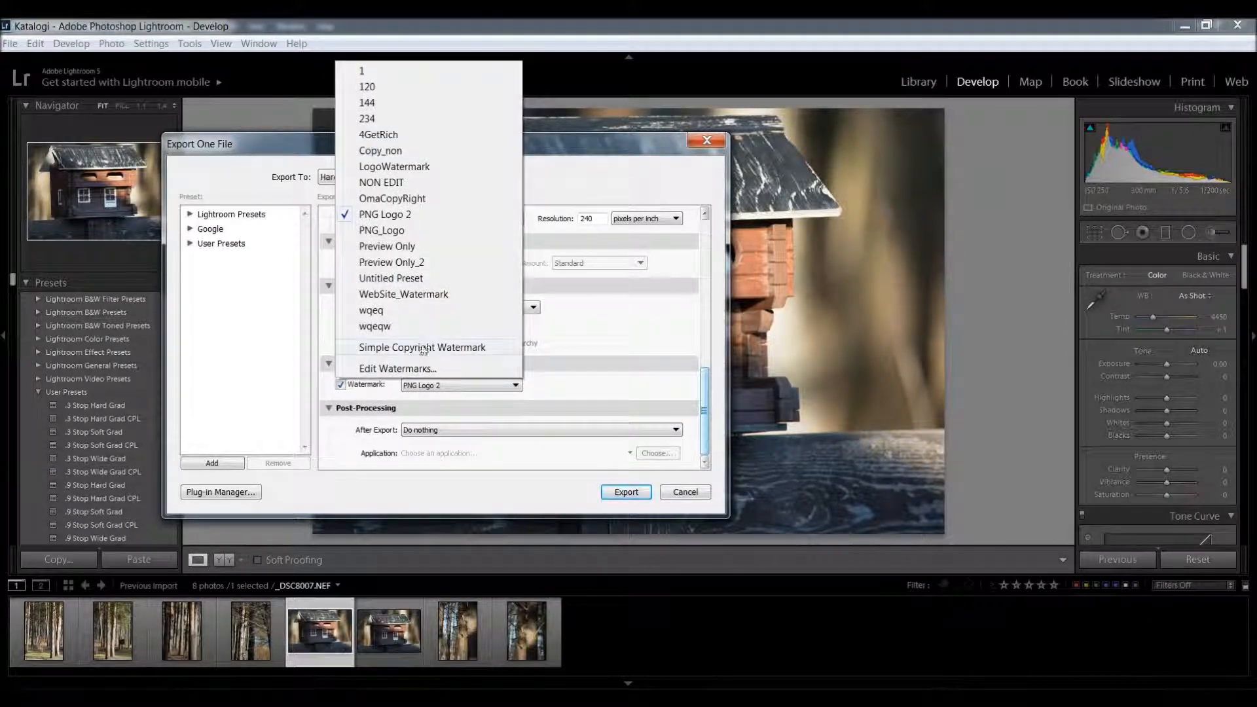
pyautogui.click(429, 369)
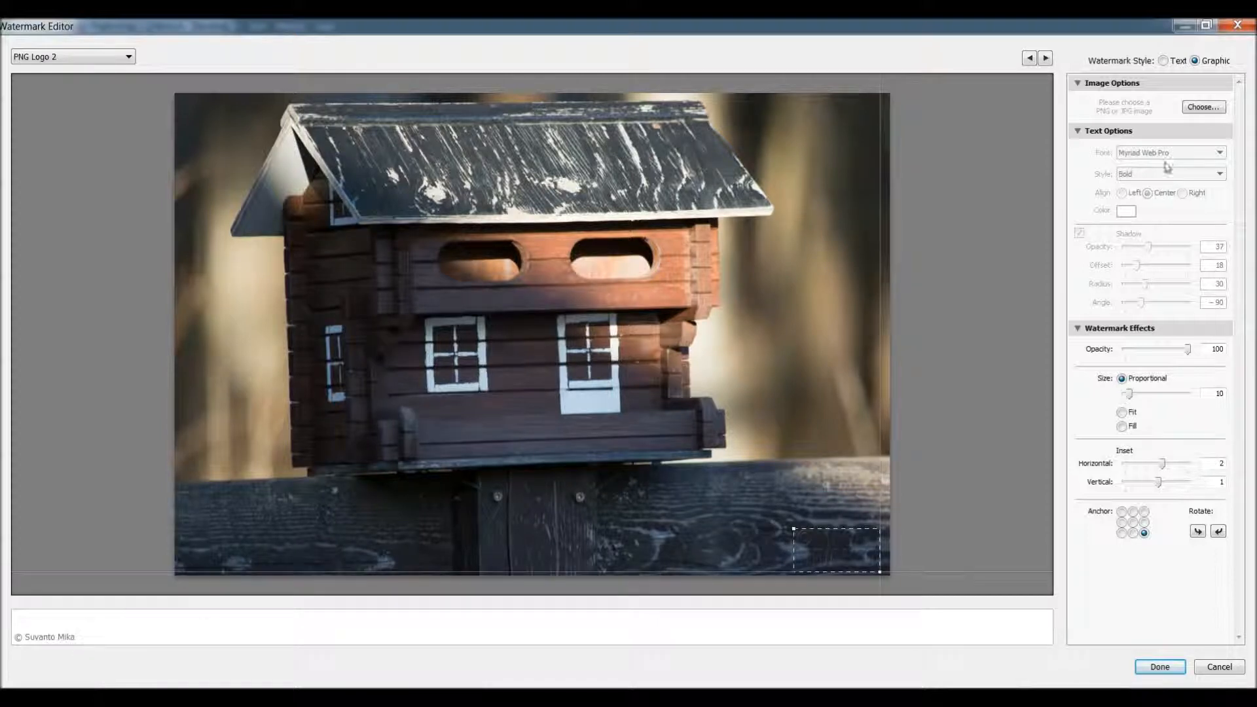
# - Switch the watermark to text style and load the 4GetRich preset
pyautogui.click(1163, 60)
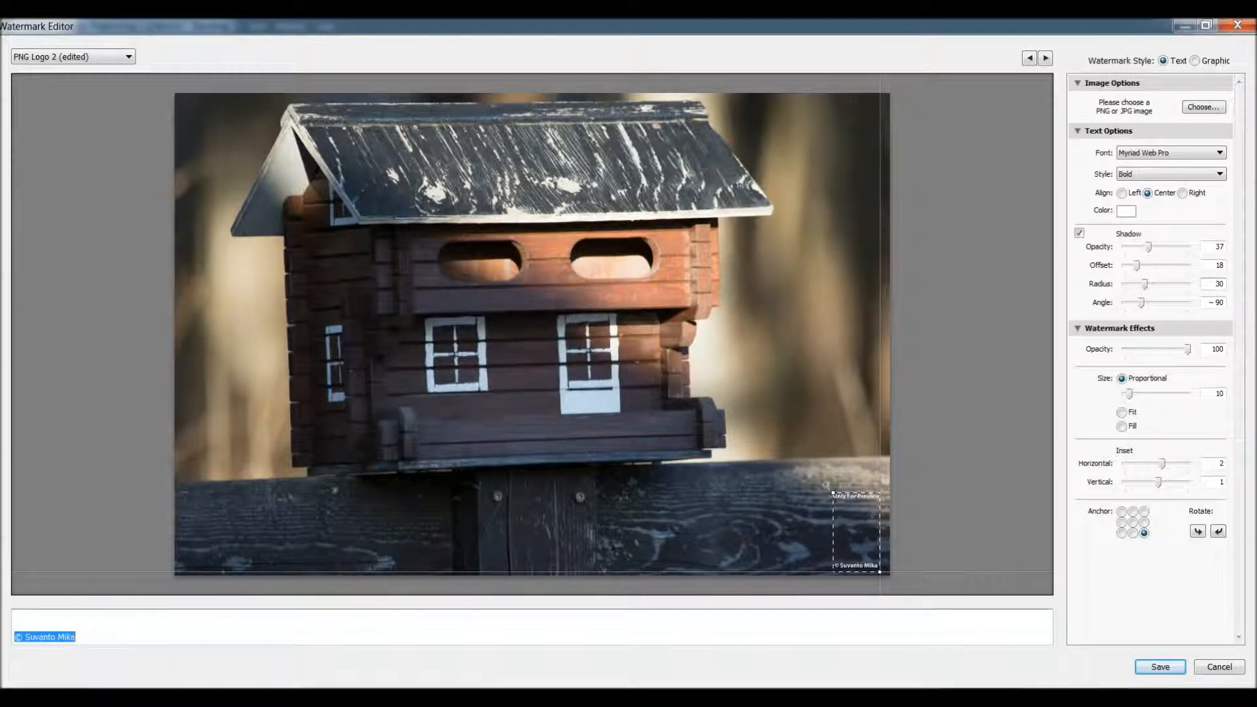
pyautogui.write('©')
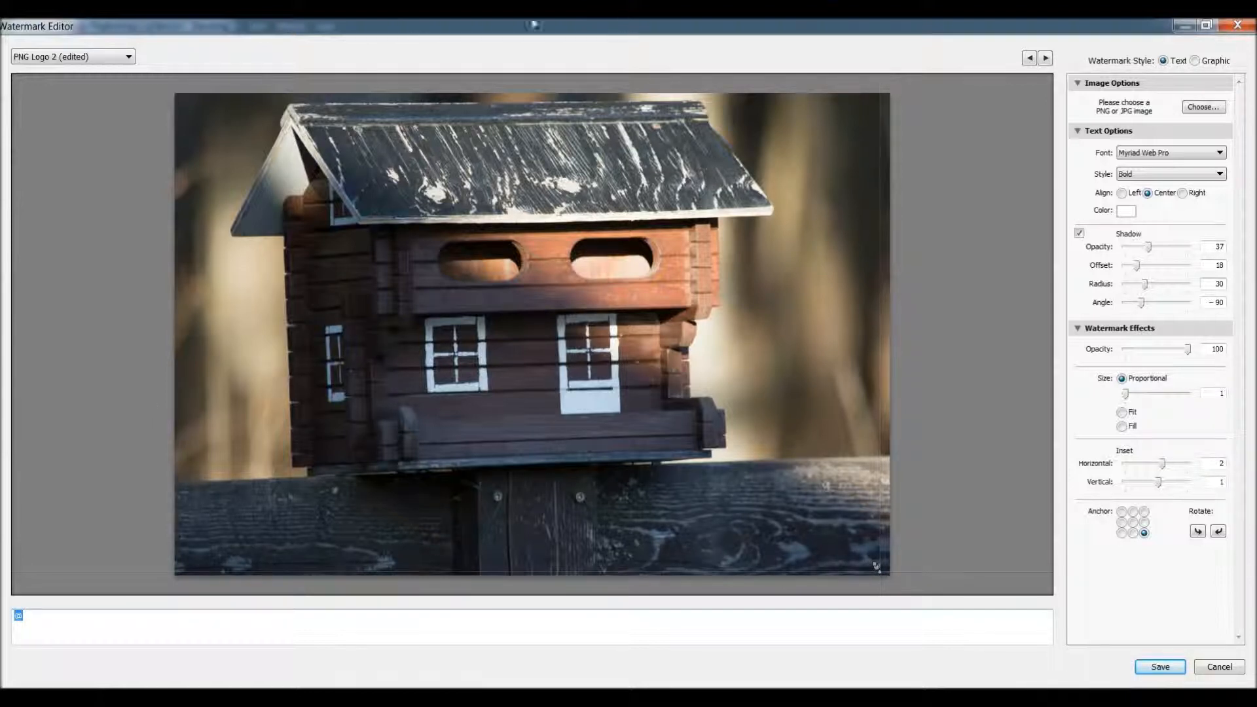
pyautogui.click(124, 57)
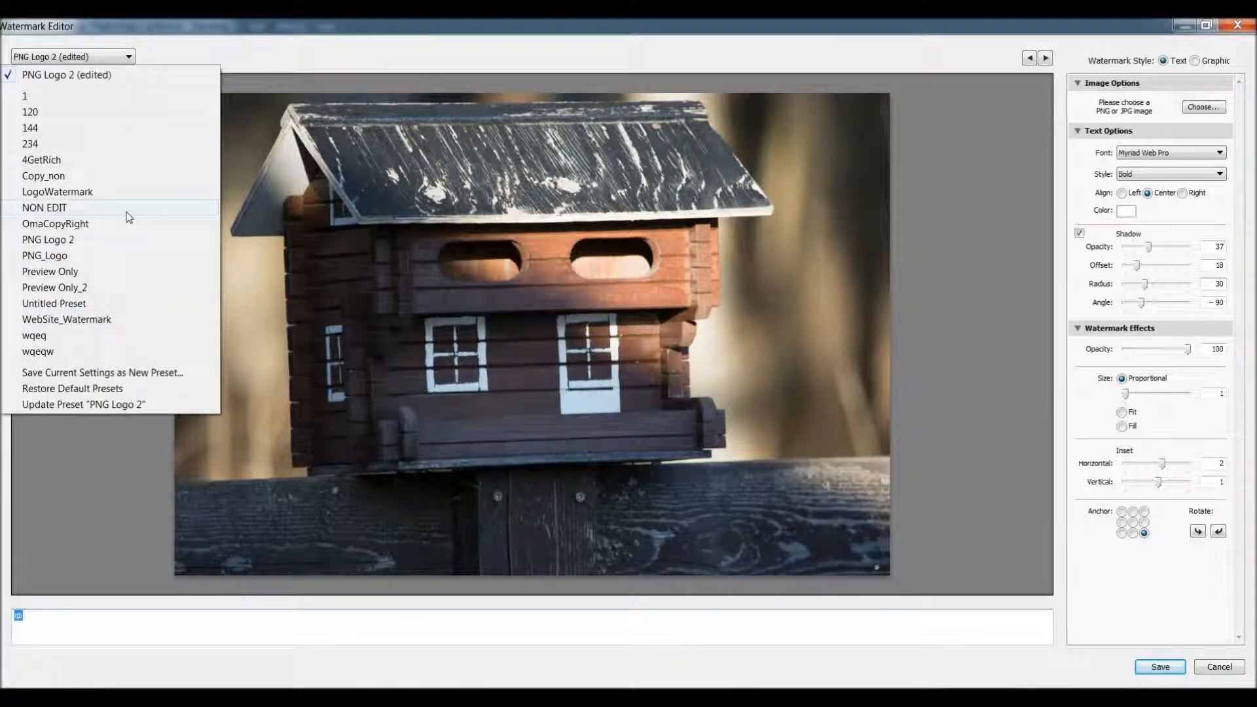
pyautogui.click(126, 165)
# - Replace the watermark text after the © symbol with "4GetRich"
pyautogui.click(23, 614)
pyautogui.moveTo(25, 615); pyautogui.dragTo(95, 610)
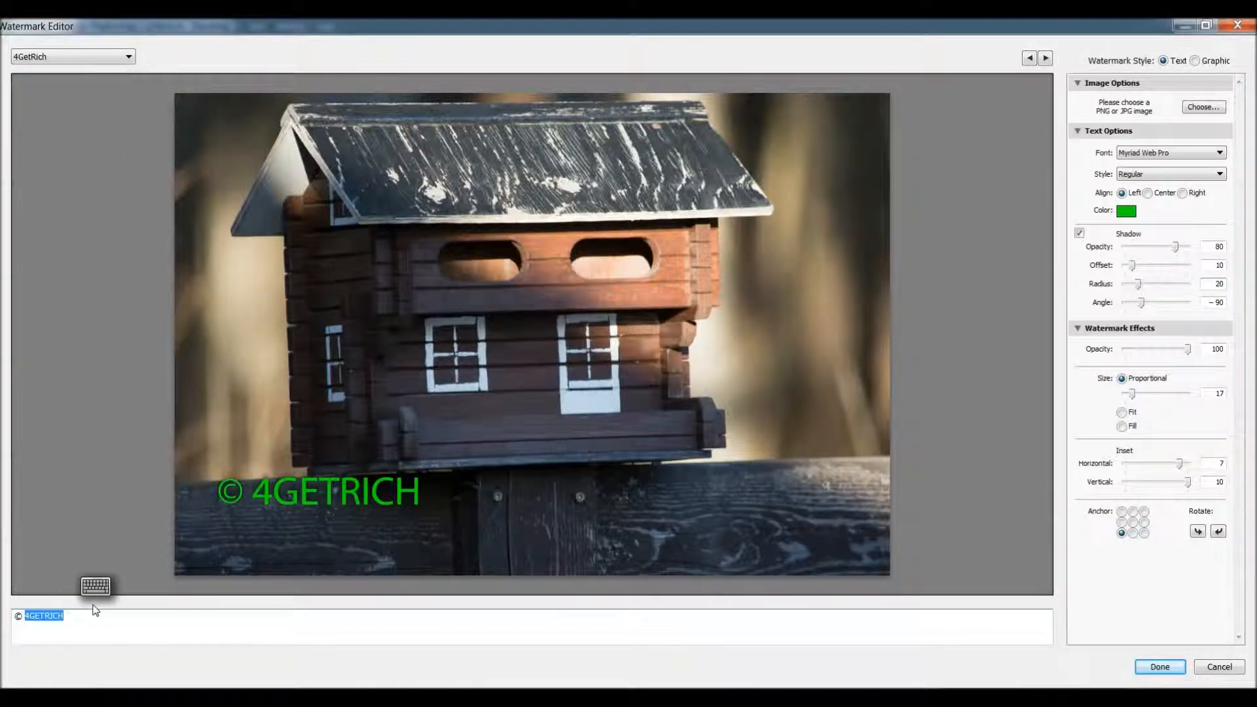
pyautogui.press('BackSpace')
pyautogui.write('G')
pyautogui.press('BackSpace')
pyautogui.write('4')
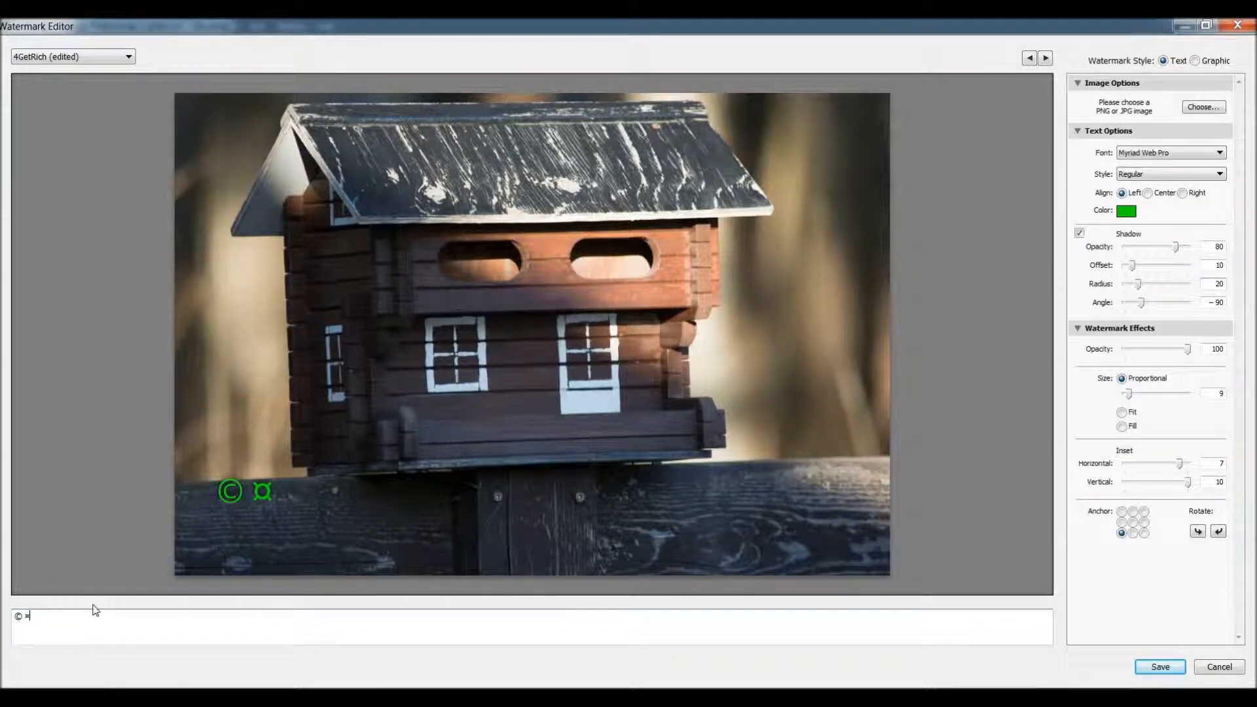
pyautogui.write('Get')
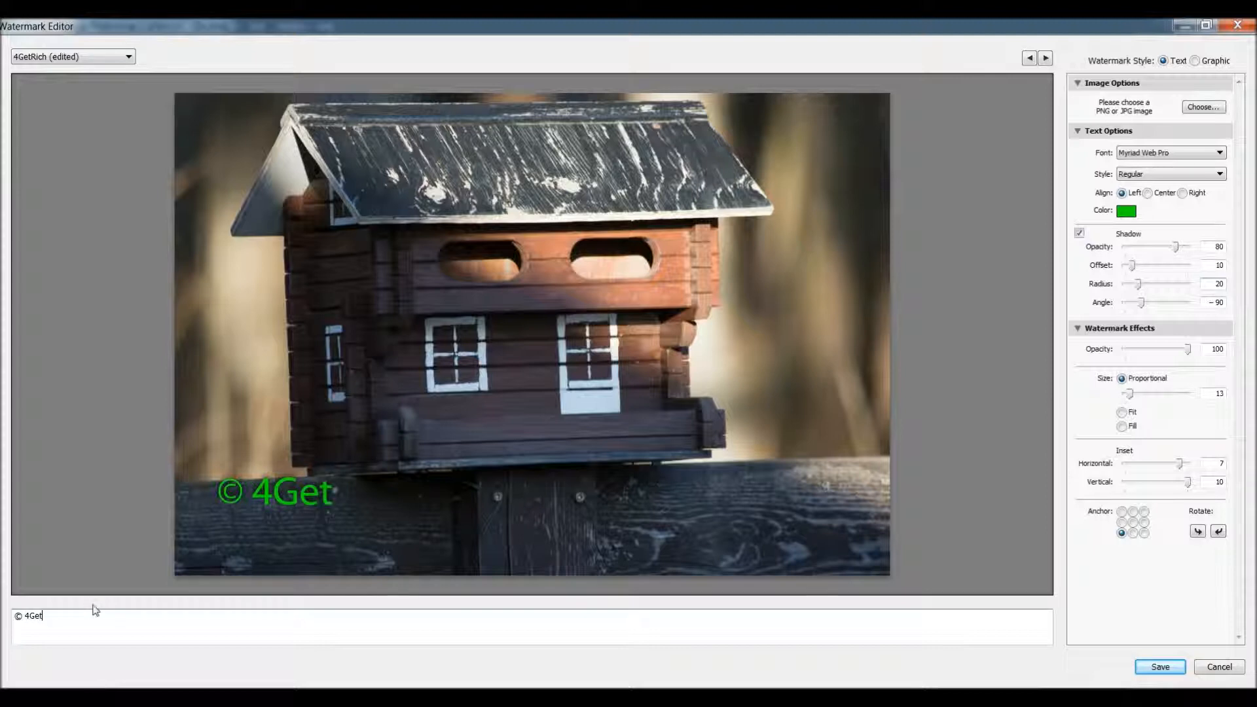
pyautogui.write('Rich')
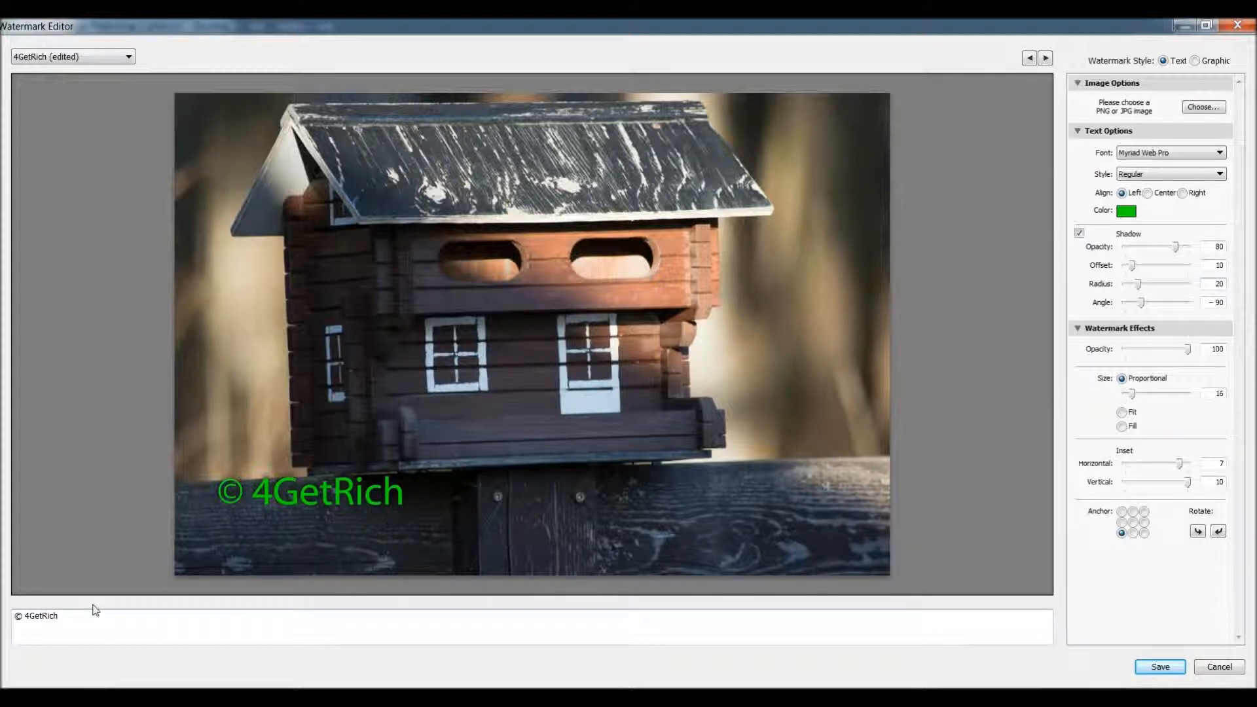
# - Browse through several fonts for the watermark text and settle on Onyx
pyautogui.click(1166, 153)
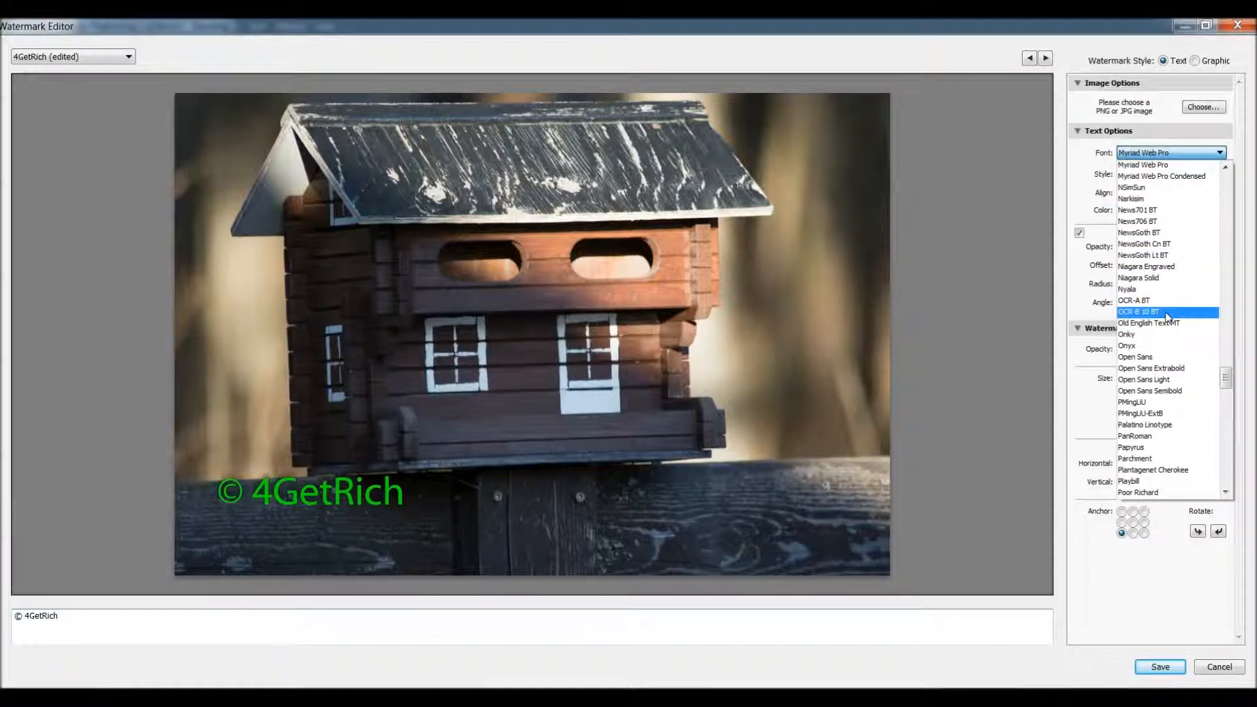
pyautogui.click(1166, 255)
pyautogui.press('Down')
pyautogui.press('Down')
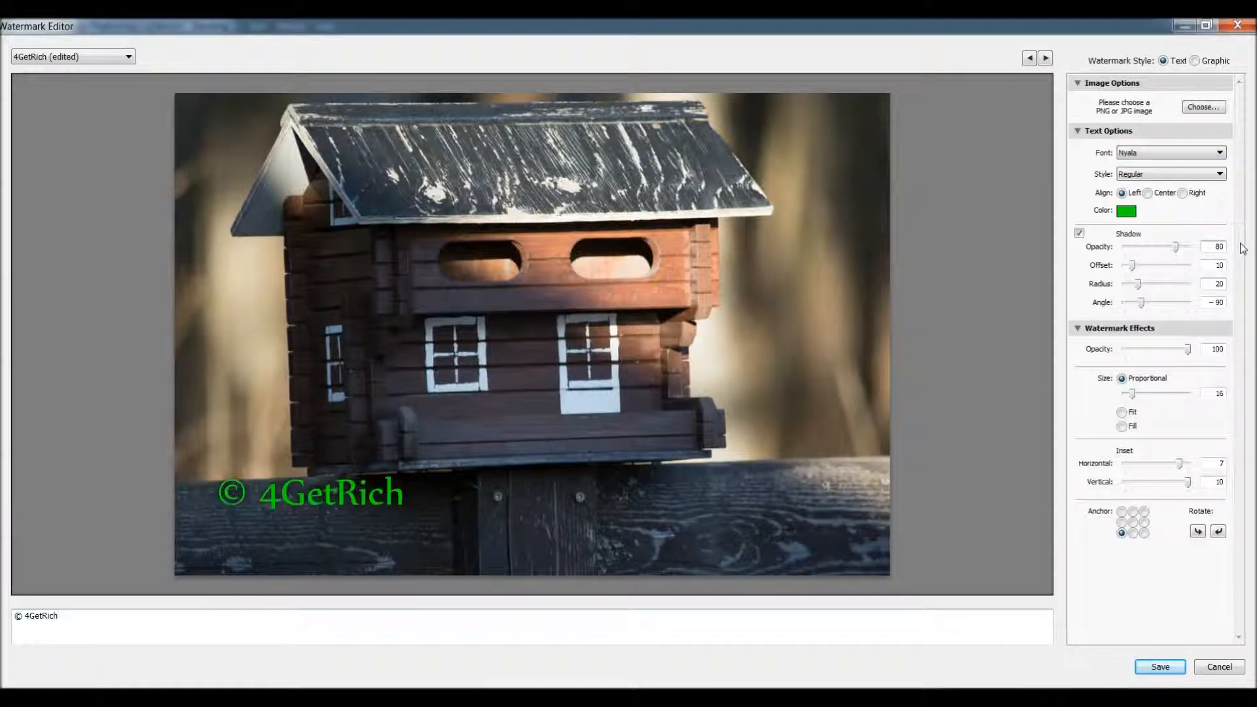
pyautogui.press('Down')
pyautogui.press('Down')
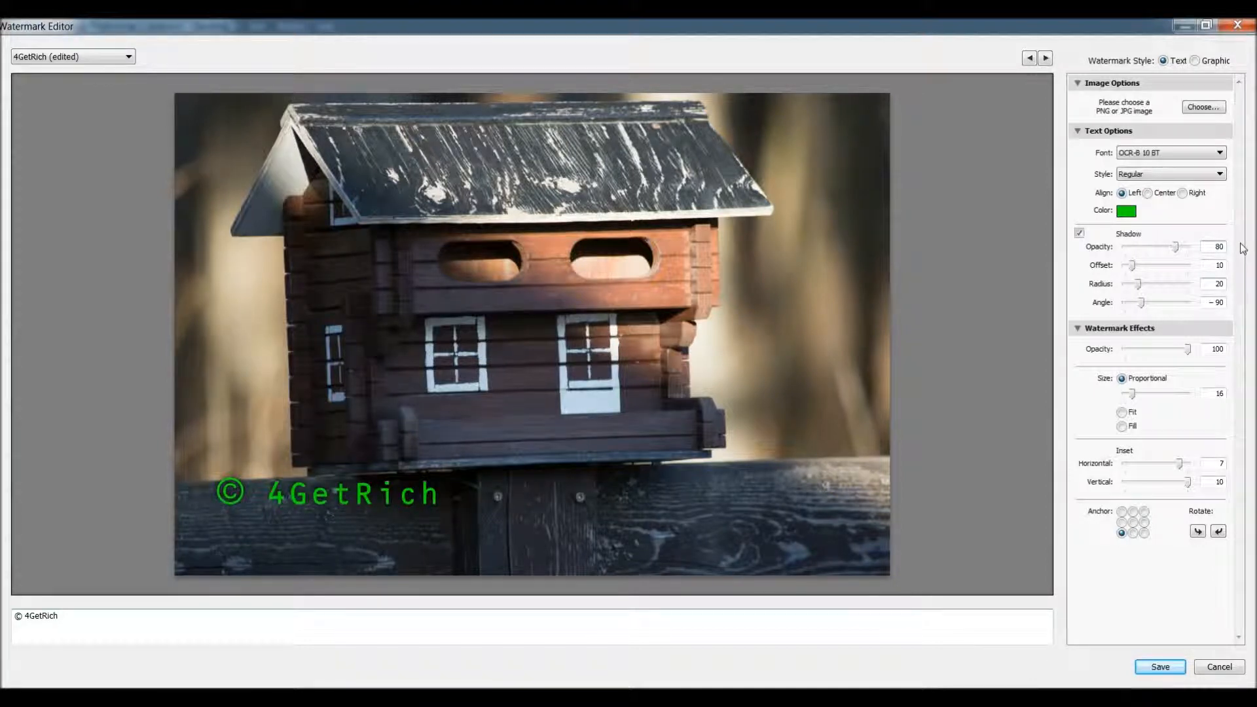
pyautogui.press('Down')
pyautogui.press('Down')
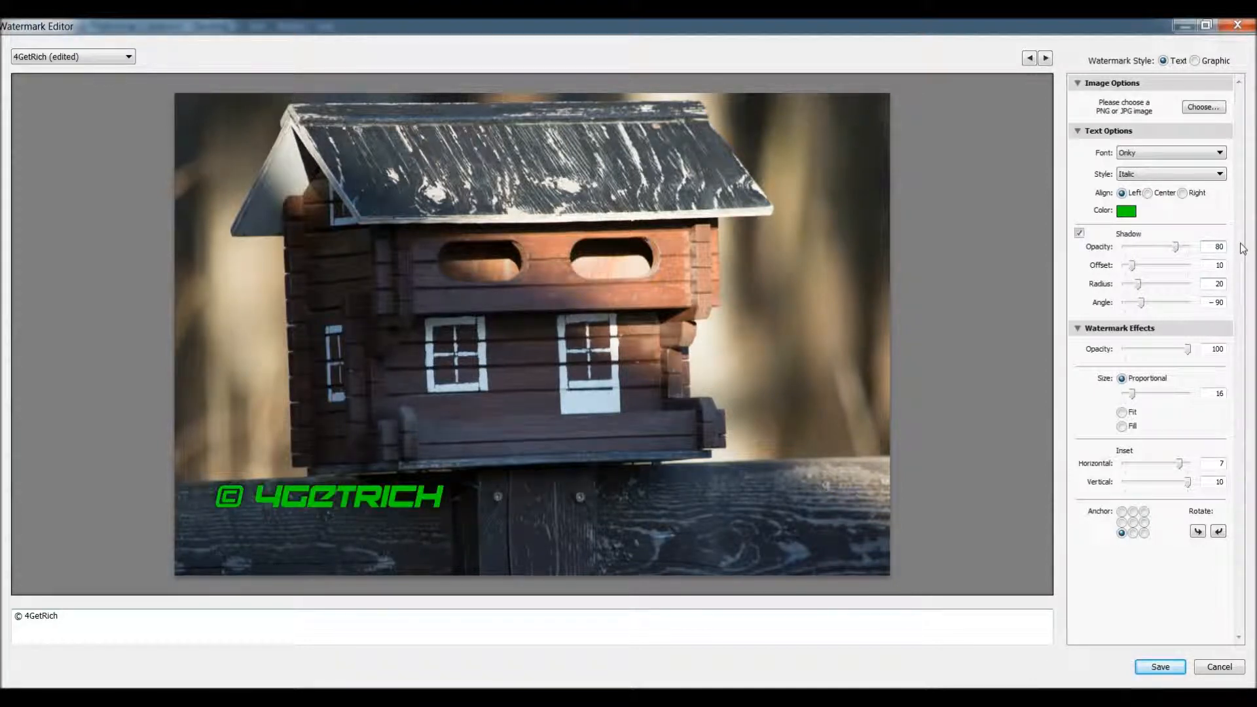
pyautogui.press('Down')
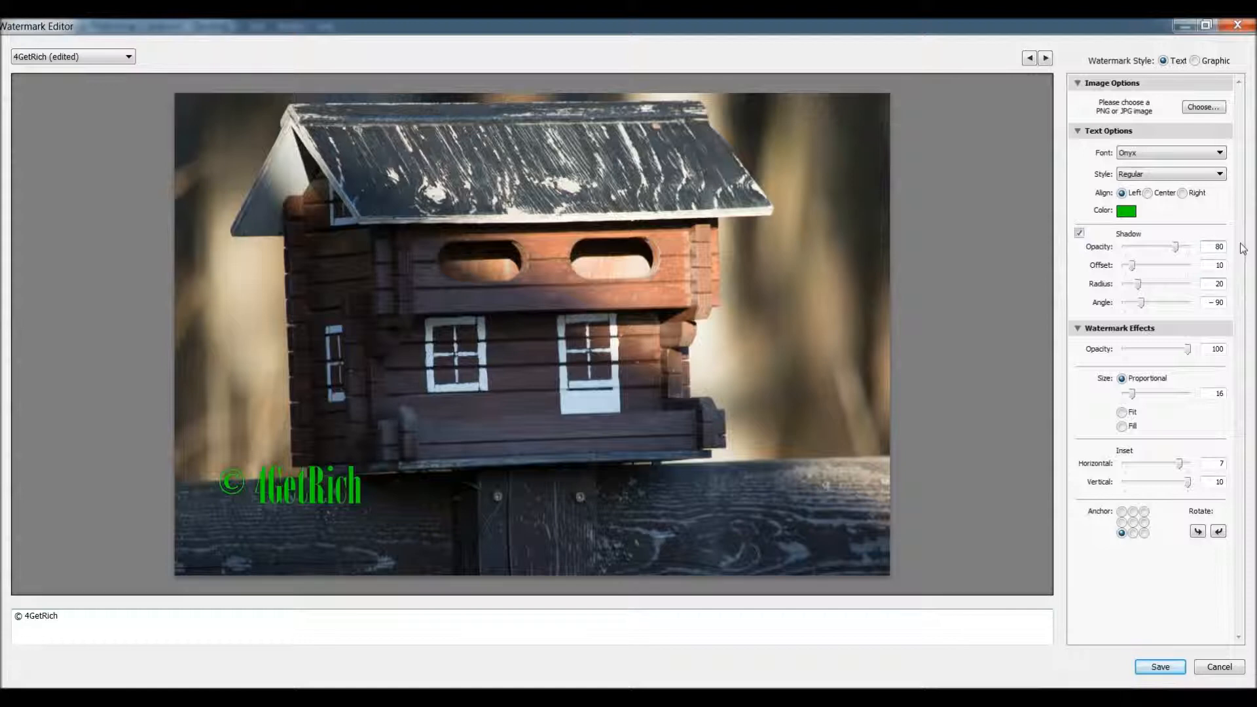
# - Try the Italic and Bold Italic styles on the watermark text, settling on Bold
pyautogui.click(1145, 174)
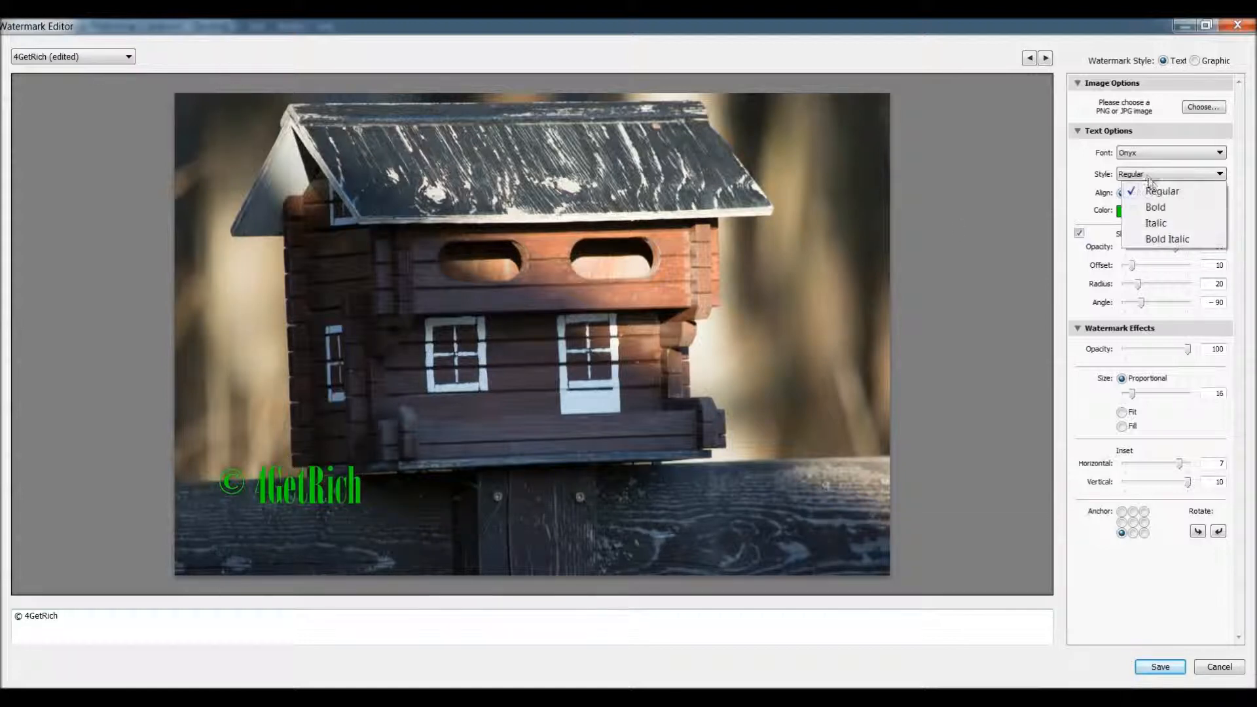
pyautogui.click(1156, 208)
pyautogui.click(1172, 174)
pyautogui.click(1164, 223)
pyautogui.click(1178, 174)
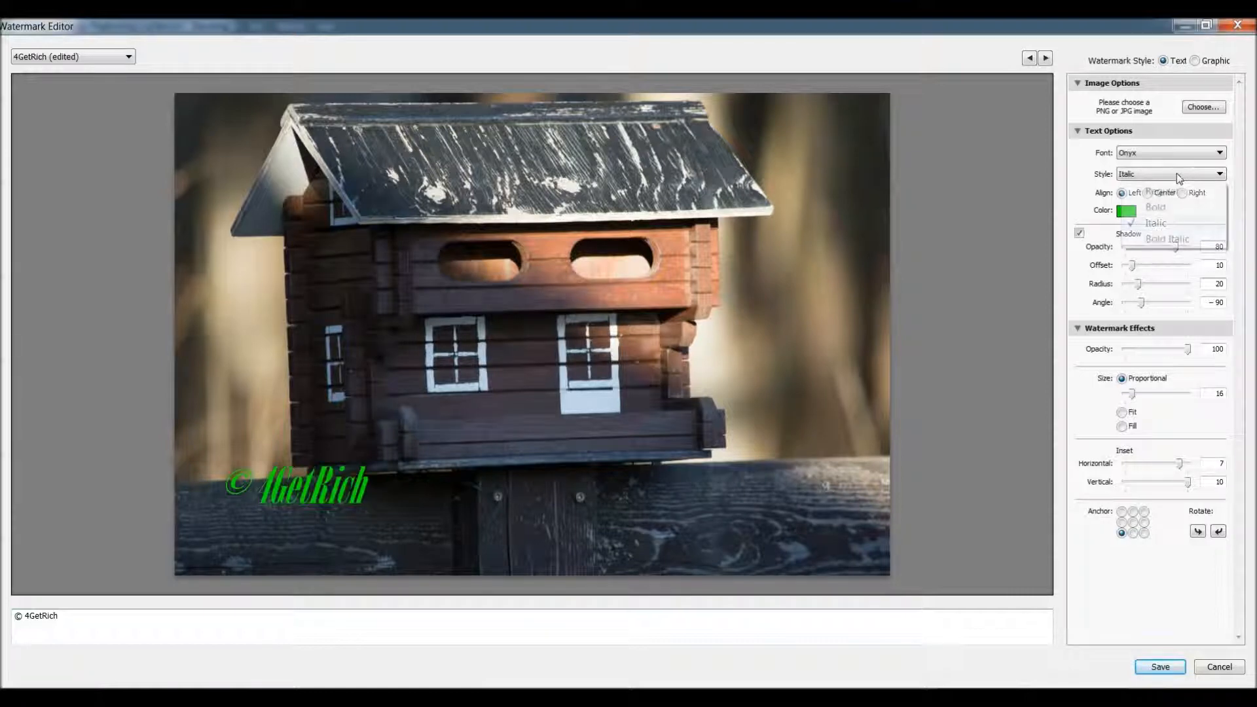
pyautogui.click(1167, 239)
pyautogui.click(1176, 174)
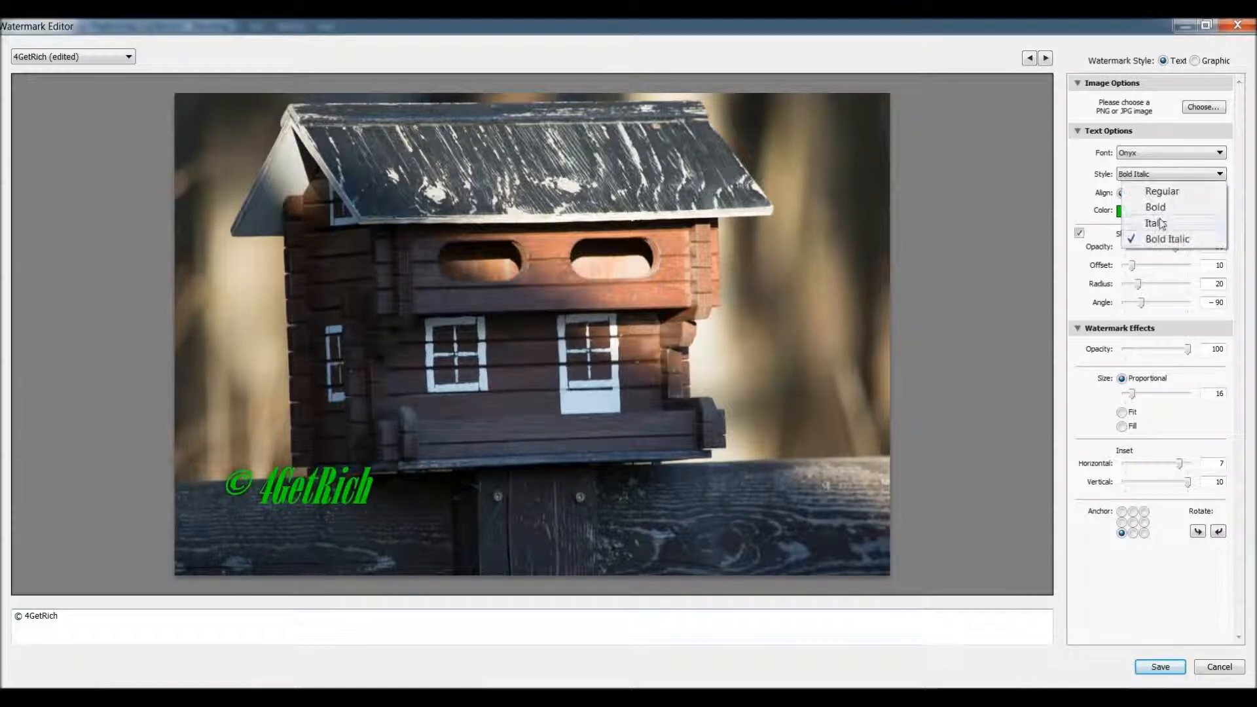
pyautogui.click(1158, 208)
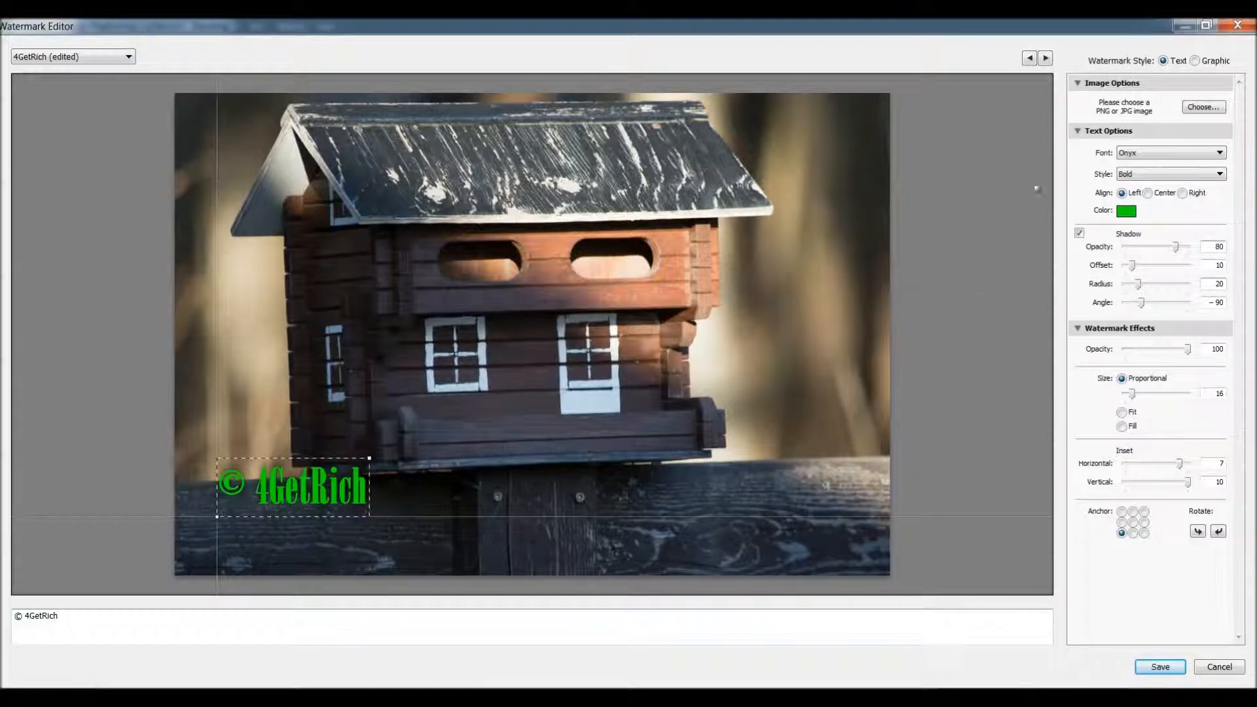
# - Change the watermark text color to white
pyautogui.click(1126, 212)
pyautogui.moveTo(949, 229); pyautogui.dragTo(824, 200)
pyautogui.click(1123, 47)
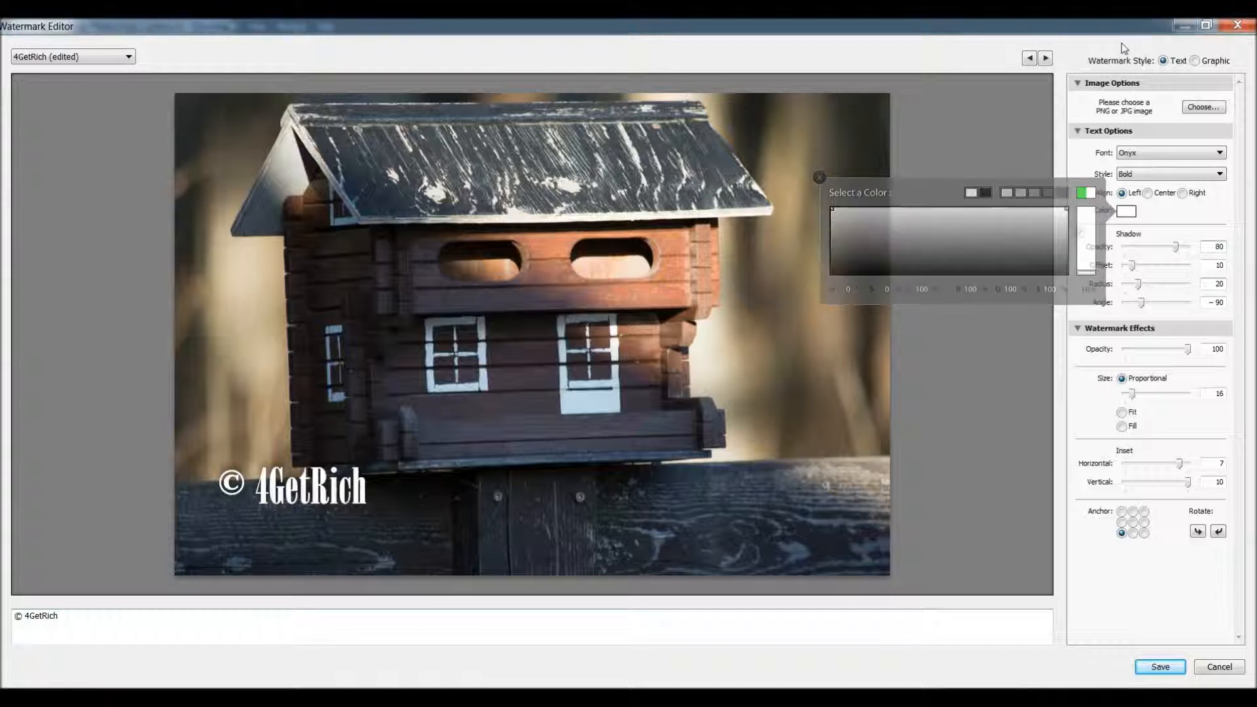
# - Turn off the watermark text's shadow and anchor the watermark at the center of the photo
pyautogui.moveTo(1175, 247)
pyautogui.mouseDown()
pyautogui.moveTo(1127, 250)
pyautogui.moveTo(1167, 247)
pyautogui.mouseUp()
pyautogui.click(1079, 233)
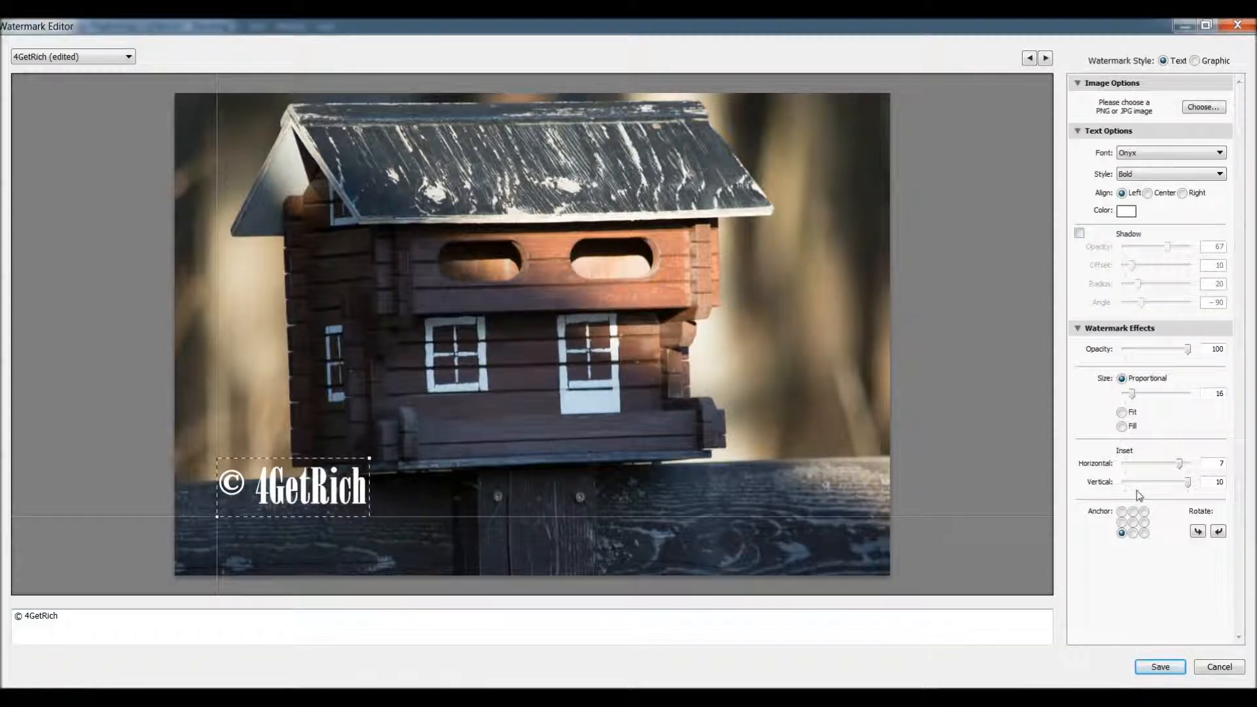
pyautogui.click(1132, 521)
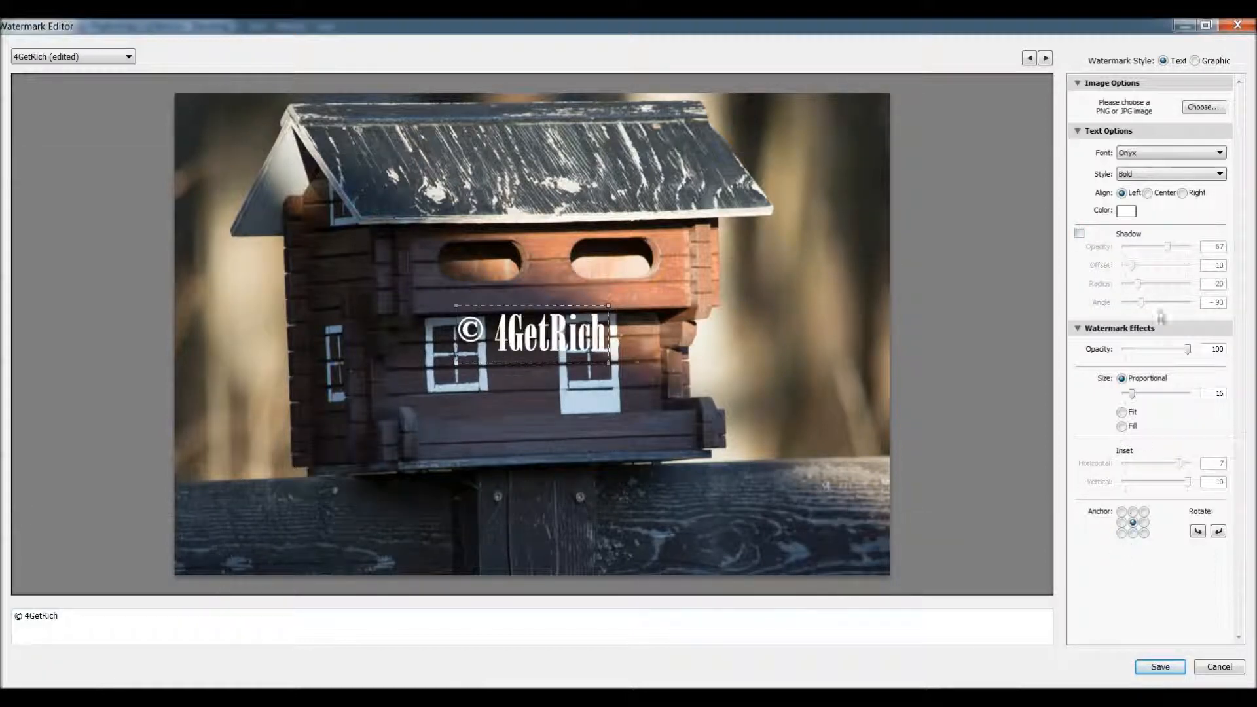
# - Turn on the text shadow with opacity 86, offset 73, radius 40 and angle 78
pyautogui.click(1080, 234)
pyautogui.moveTo(1167, 249); pyautogui.dragTo(1172, 292)
pyautogui.click(1156, 289)
pyautogui.click(1156, 288)
pyautogui.moveTo(1141, 303); pyautogui.dragTo(1170, 304)
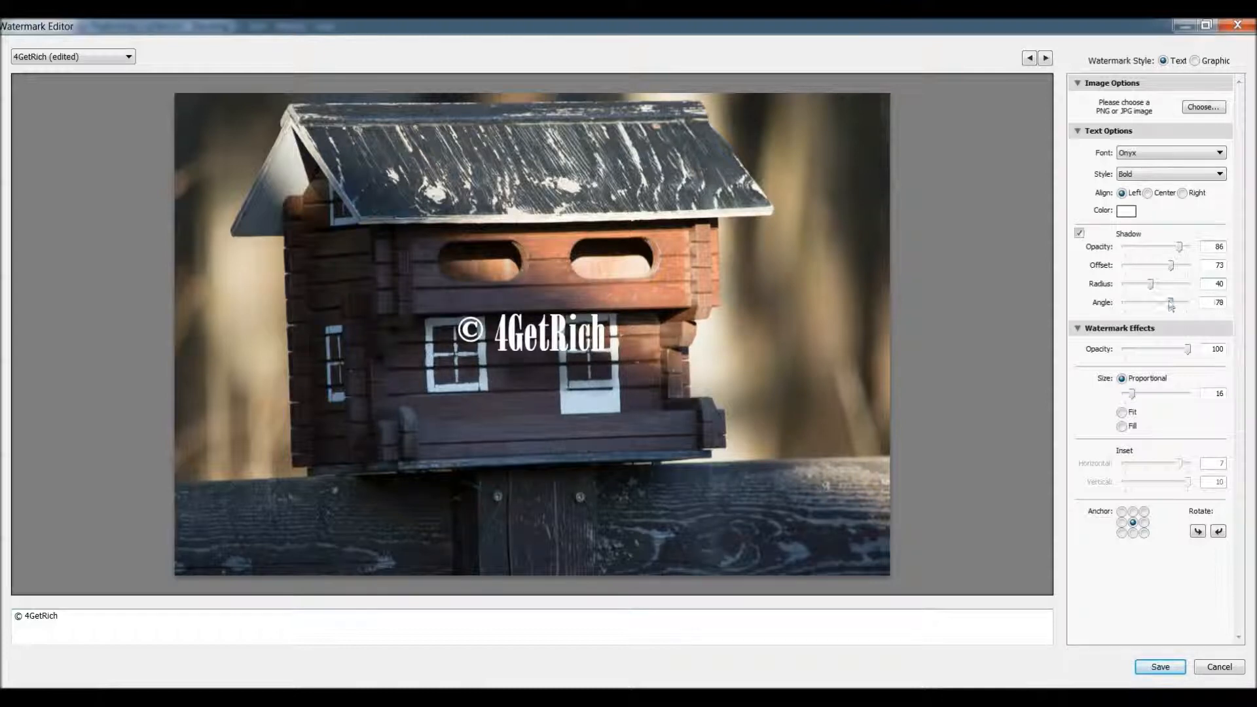
# - Soften the text shadow to opacity 38, offset 13, radius 20 and angle -89
pyautogui.click(1150, 248)
pyautogui.moveTo(1167, 268); pyautogui.dragTo(1141, 303)
# - Set the watermark opacity to 79 and, after trying Fit and Fill, its proportional size to 10
pyautogui.moveTo(1187, 349); pyautogui.dragTo(1178, 390)
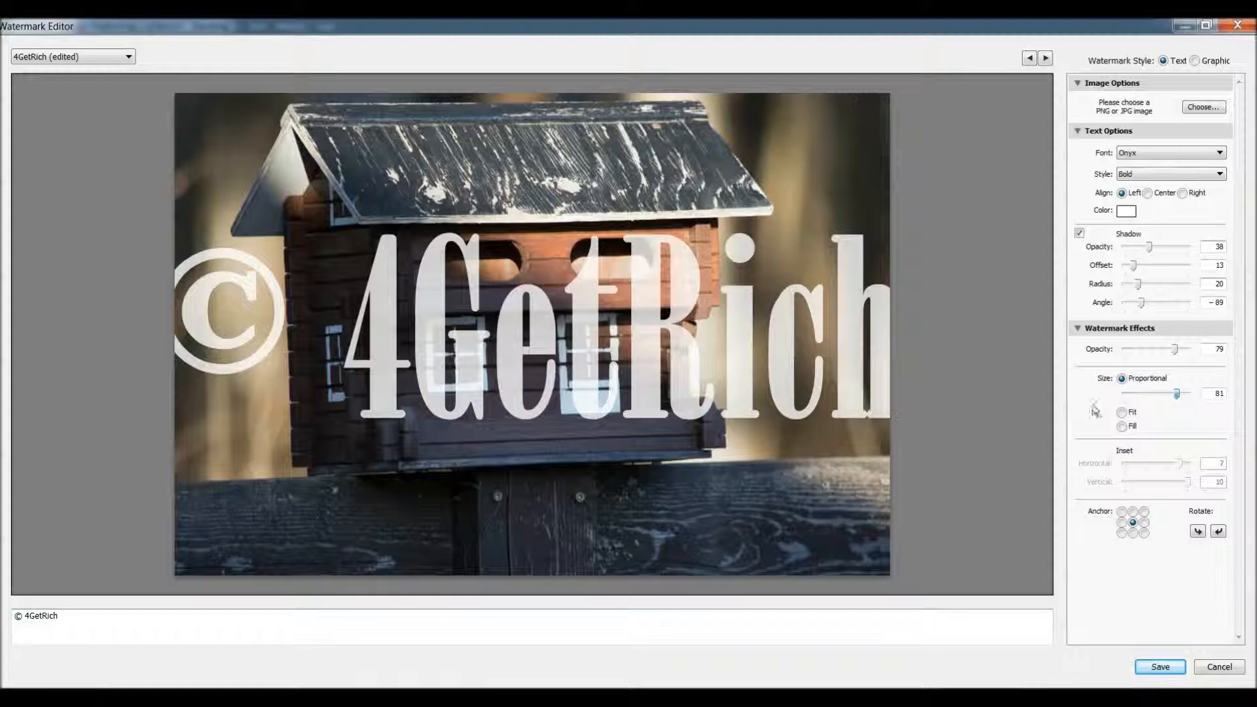
pyautogui.click(1135, 395)
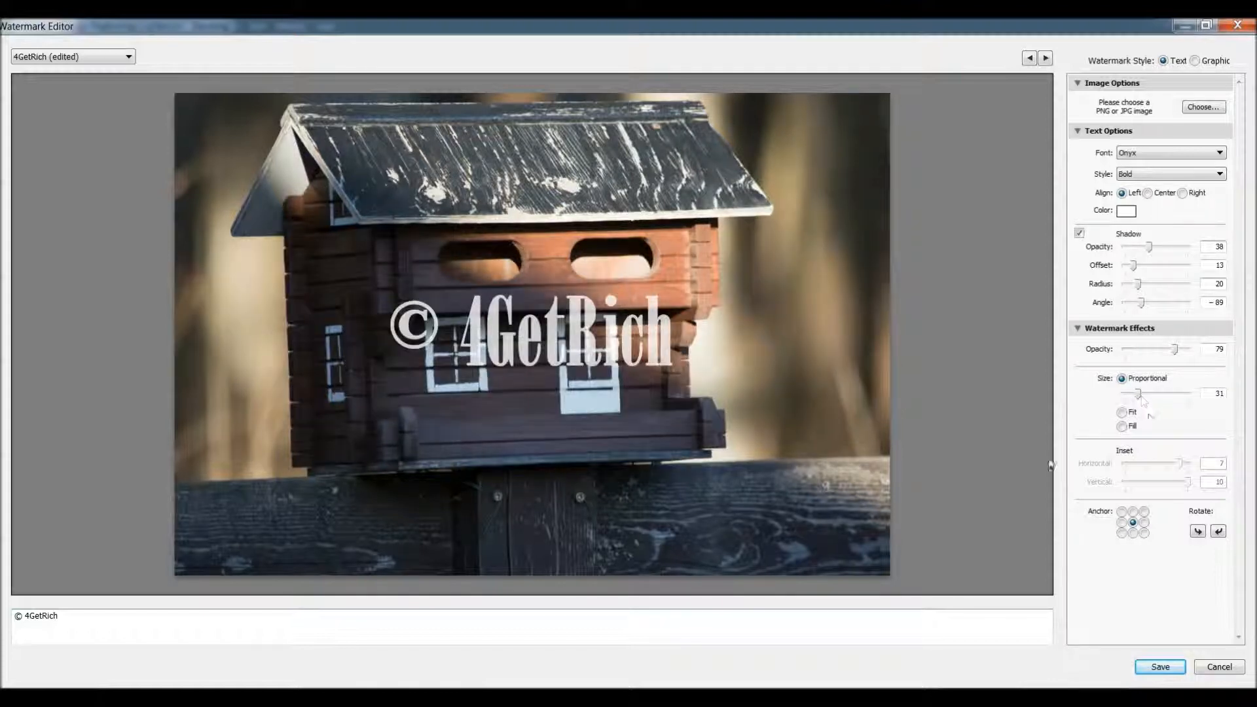
pyautogui.click(1129, 416)
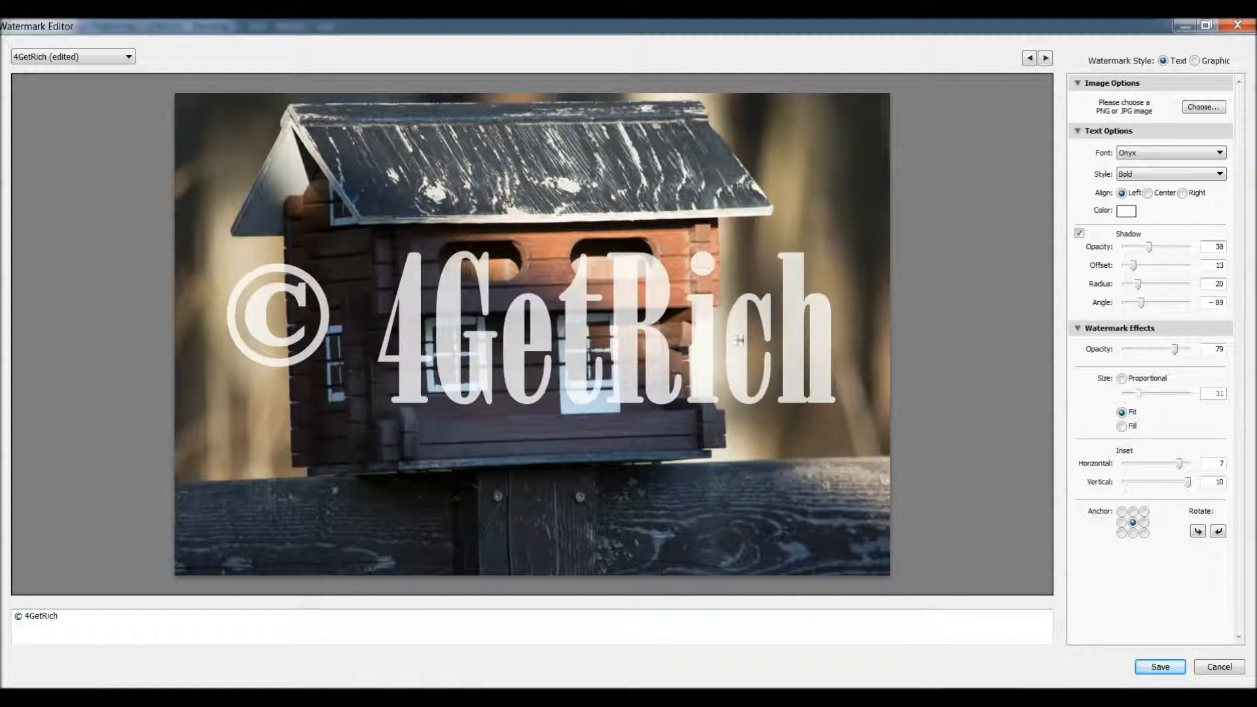
pyautogui.click(1122, 428)
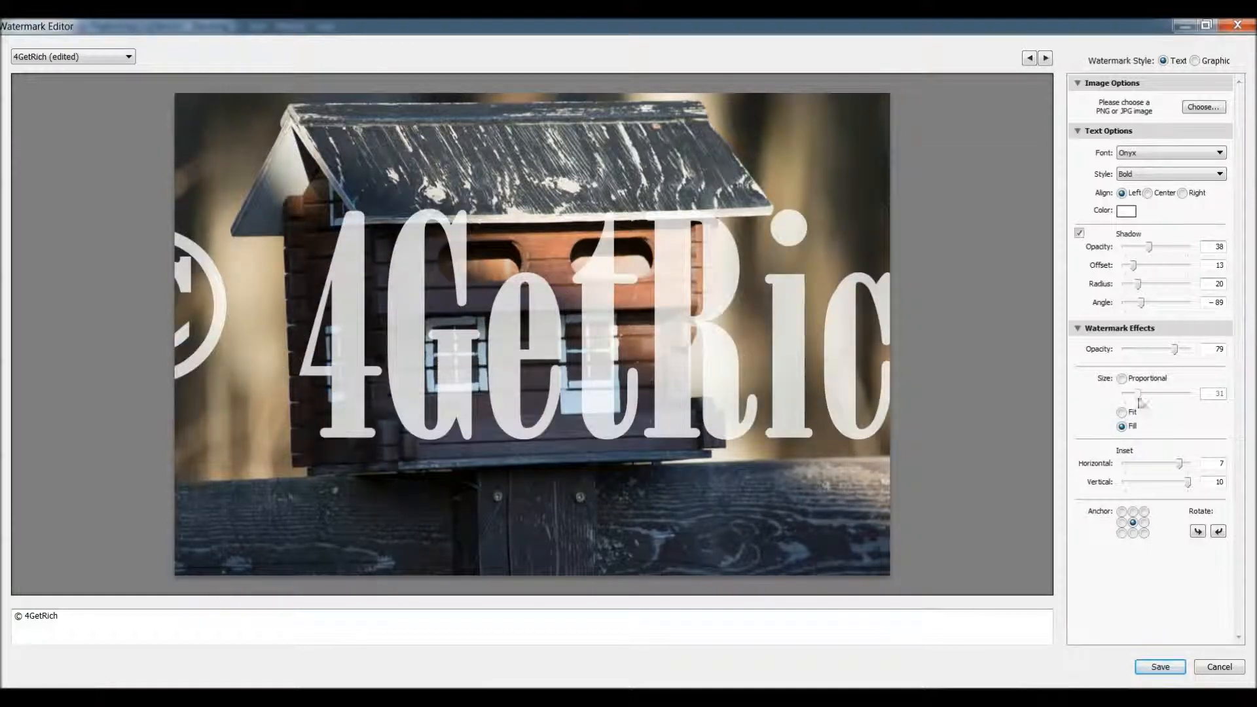
pyautogui.click(1122, 379)
pyautogui.moveTo(1142, 401)
pyautogui.mouseDown()
pyautogui.moveTo(1181, 396)
pyautogui.moveTo(1135, 402)
pyautogui.mouseUp()
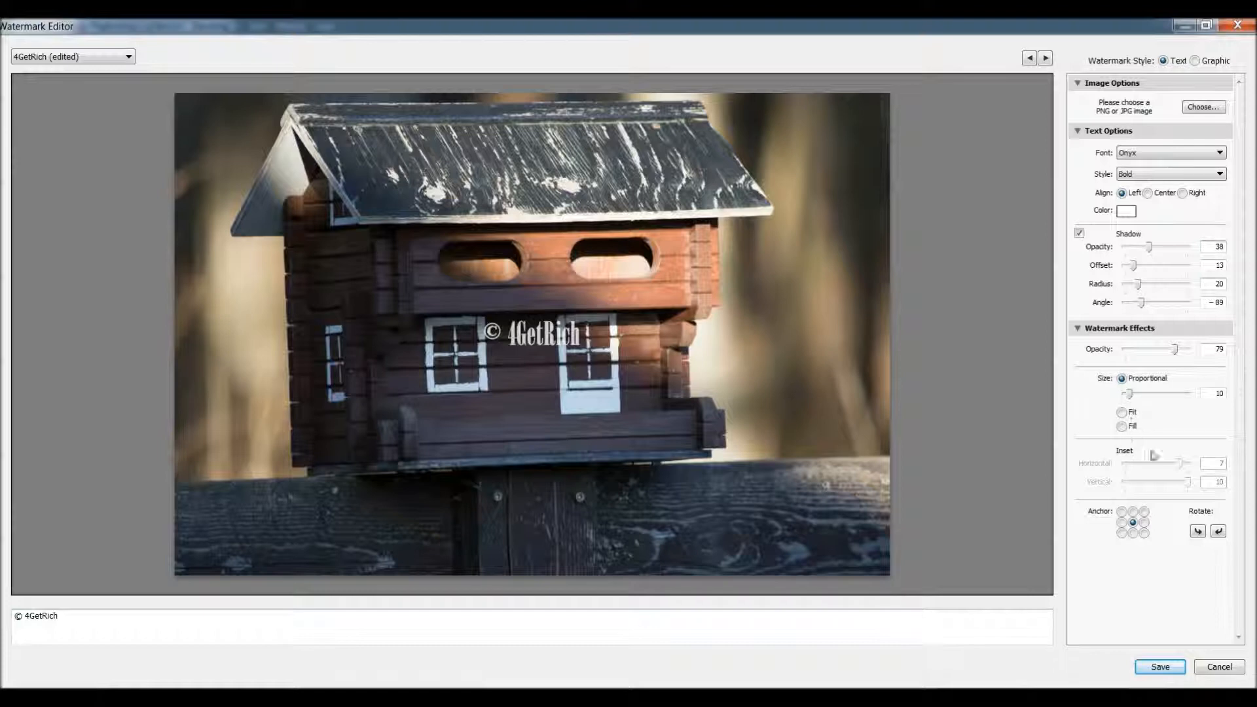
# - Try the anchor positions along the photo's edges and corners, and return the watermark to the center
pyautogui.click(1122, 534)
pyautogui.click(1133, 532)
pyautogui.click(1144, 533)
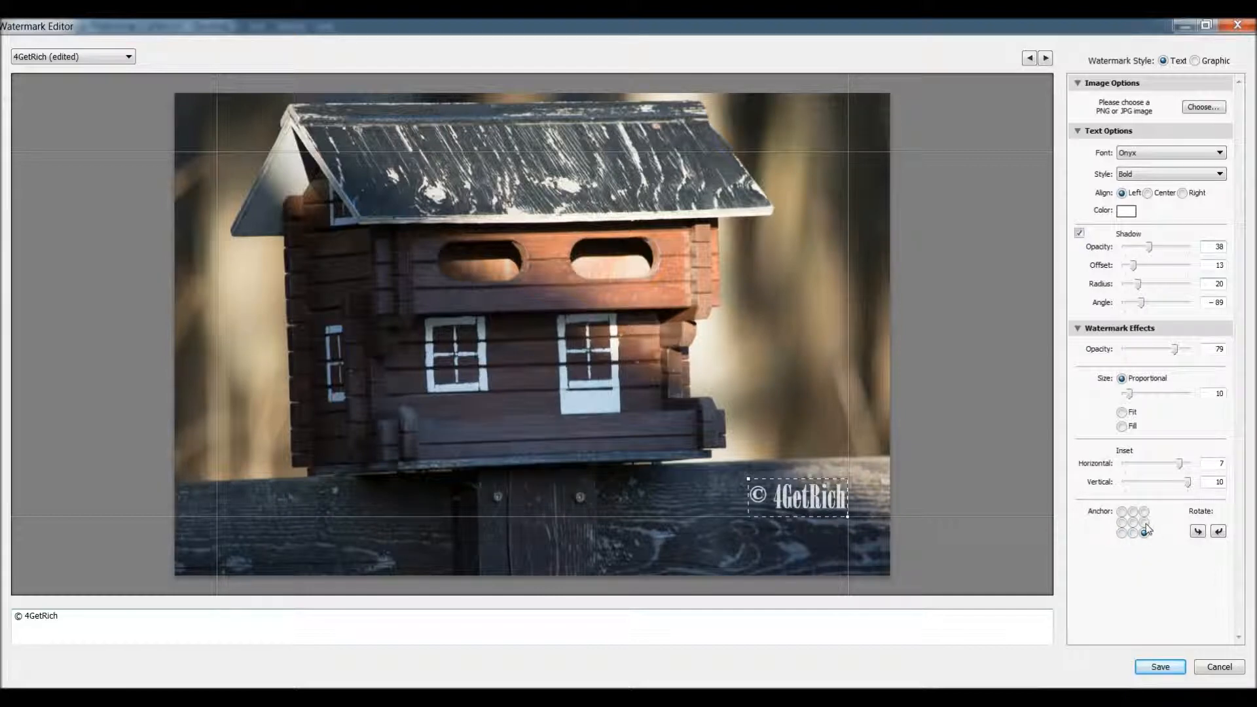
pyautogui.click(1145, 522)
pyautogui.click(1144, 511)
pyautogui.click(1133, 511)
pyautogui.click(1121, 512)
pyautogui.click(1122, 521)
pyautogui.click(1133, 521)
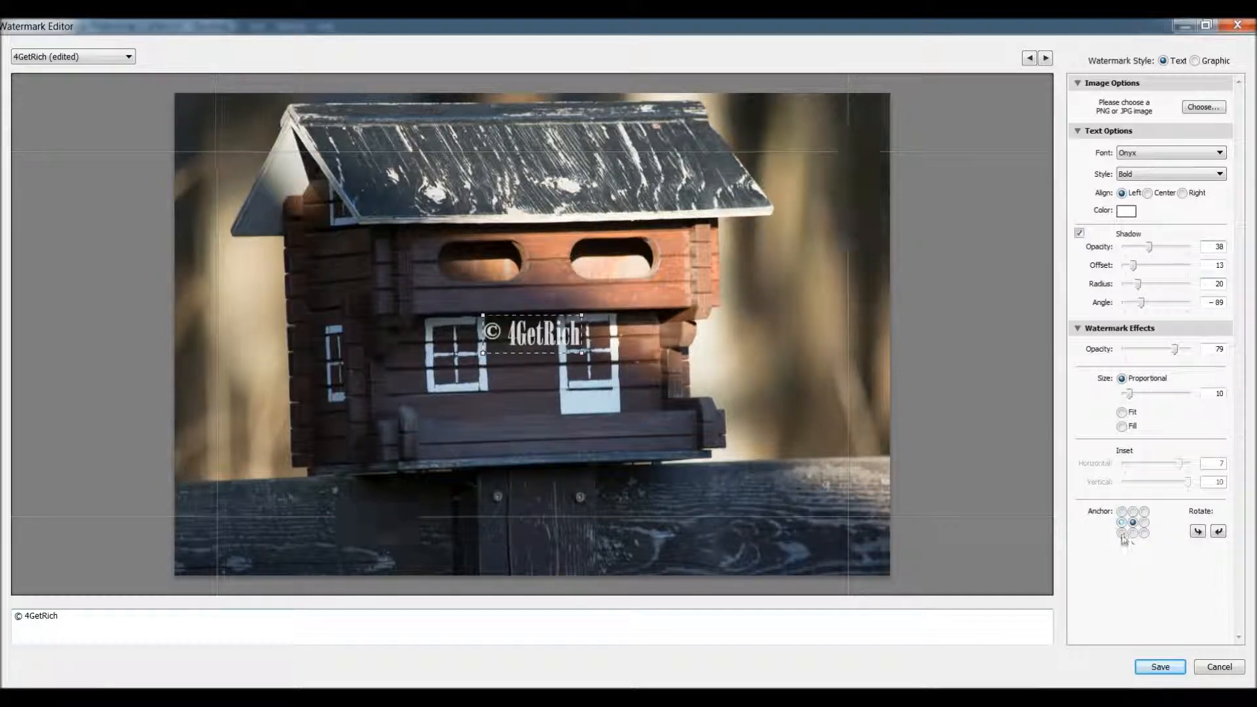
# - Anchor the watermark in the photo's lower-left corner with a horizontal inset of 2 and a vertical inset of 3
pyautogui.click(1122, 534)
pyautogui.moveTo(1187, 482)
pyautogui.mouseDown()
pyautogui.moveTo(1136, 483)
pyautogui.moveTo(1170, 489)
pyautogui.moveTo(1164, 464)
pyautogui.moveTo(1170, 482)
pyautogui.mouseUp()
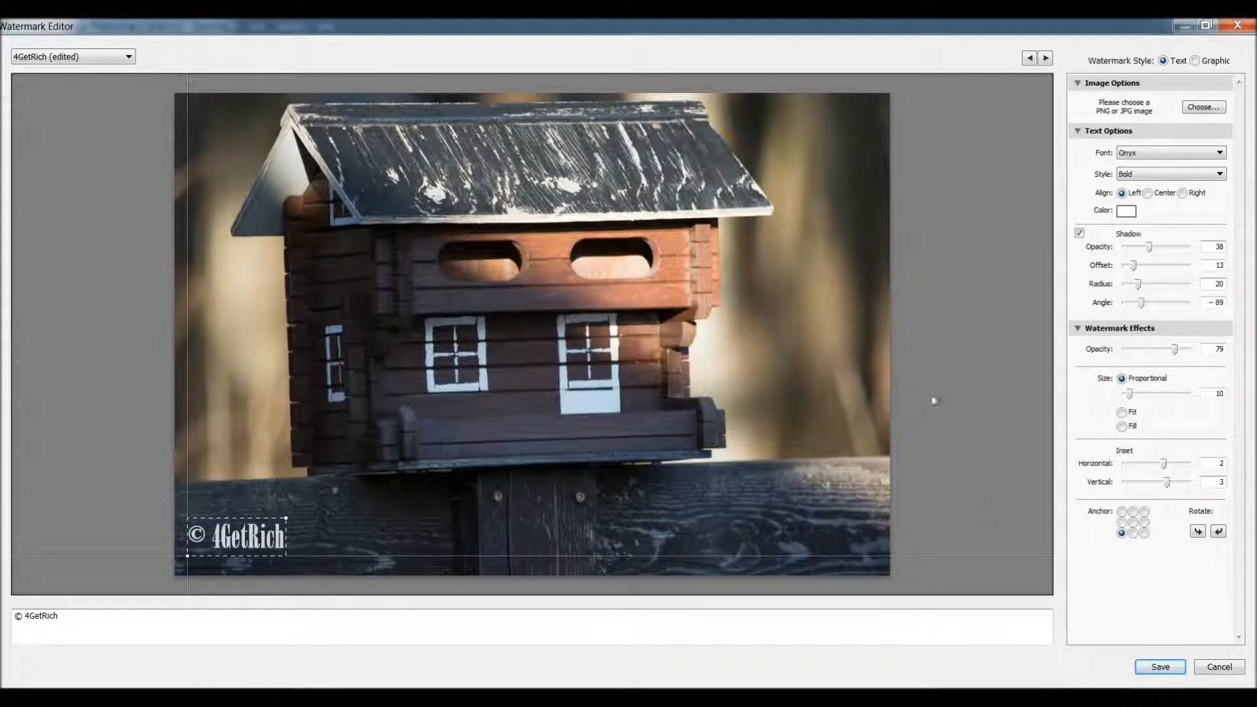
pyautogui.moveTo(1164, 464); pyautogui.dragTo(1165, 466)
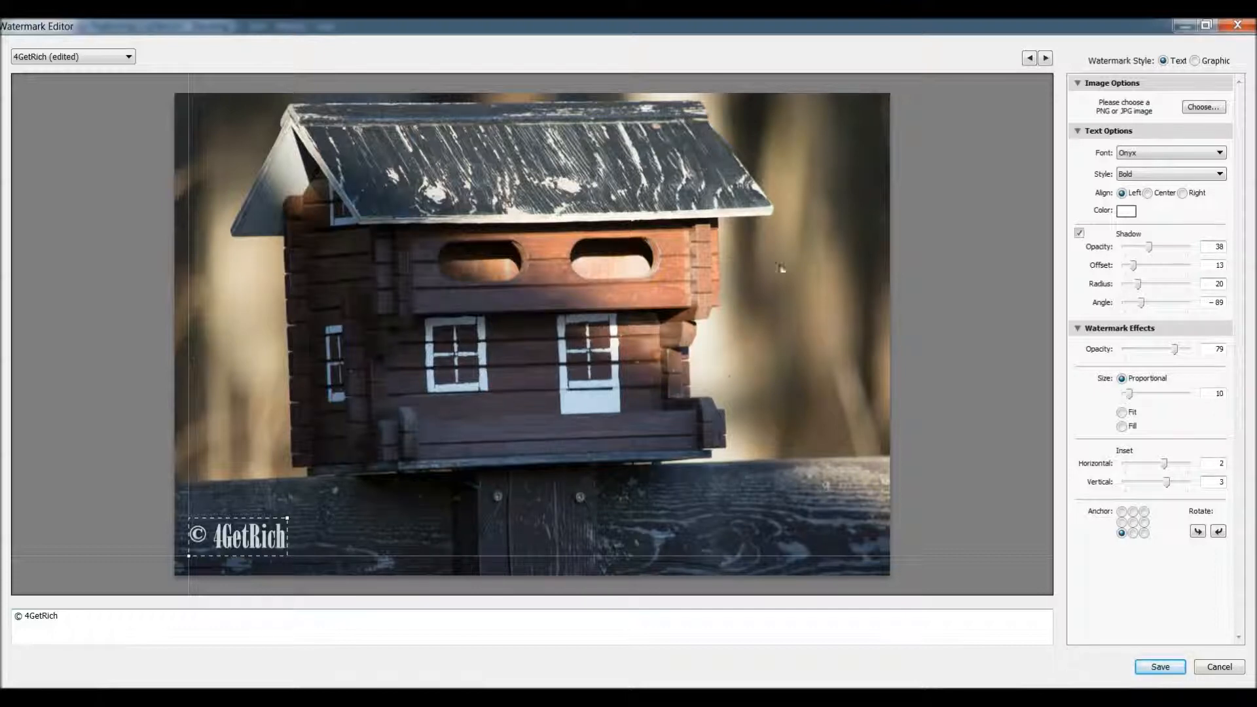
# - Save the watermark as a preset named Water_4Get and leave the export settings without exporting
pyautogui.click(1160, 667)
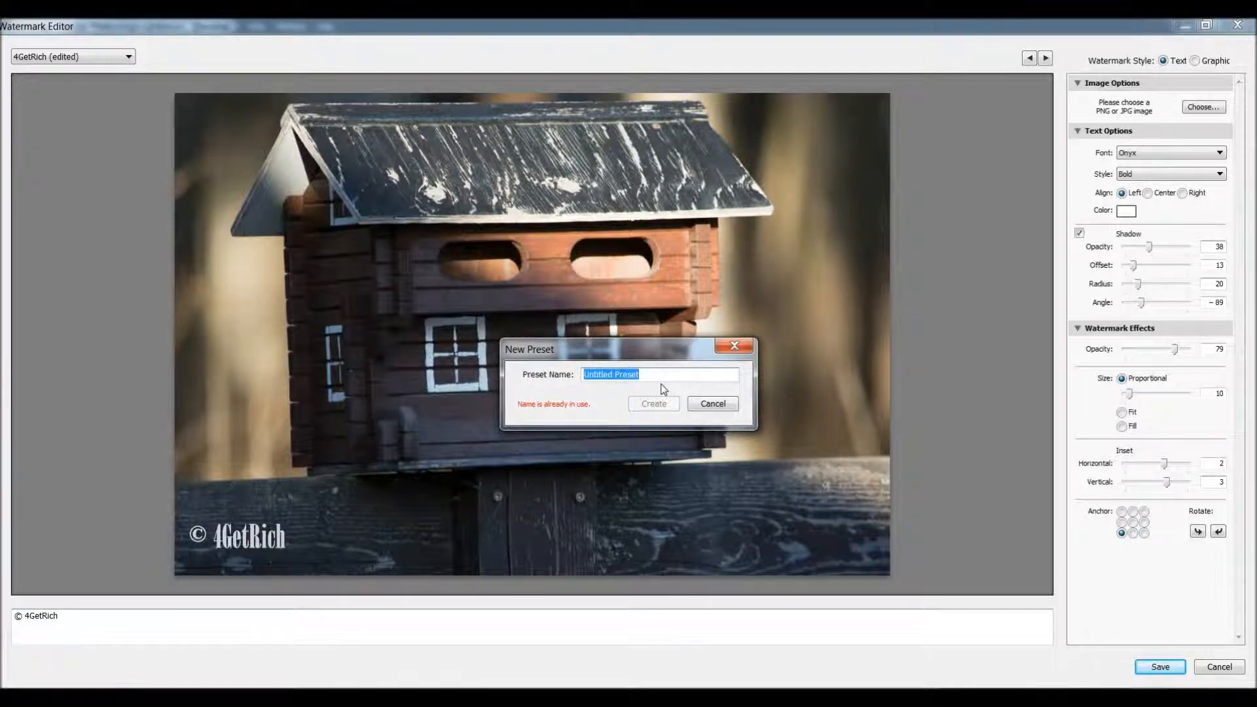
pyautogui.write('Water_4Get')
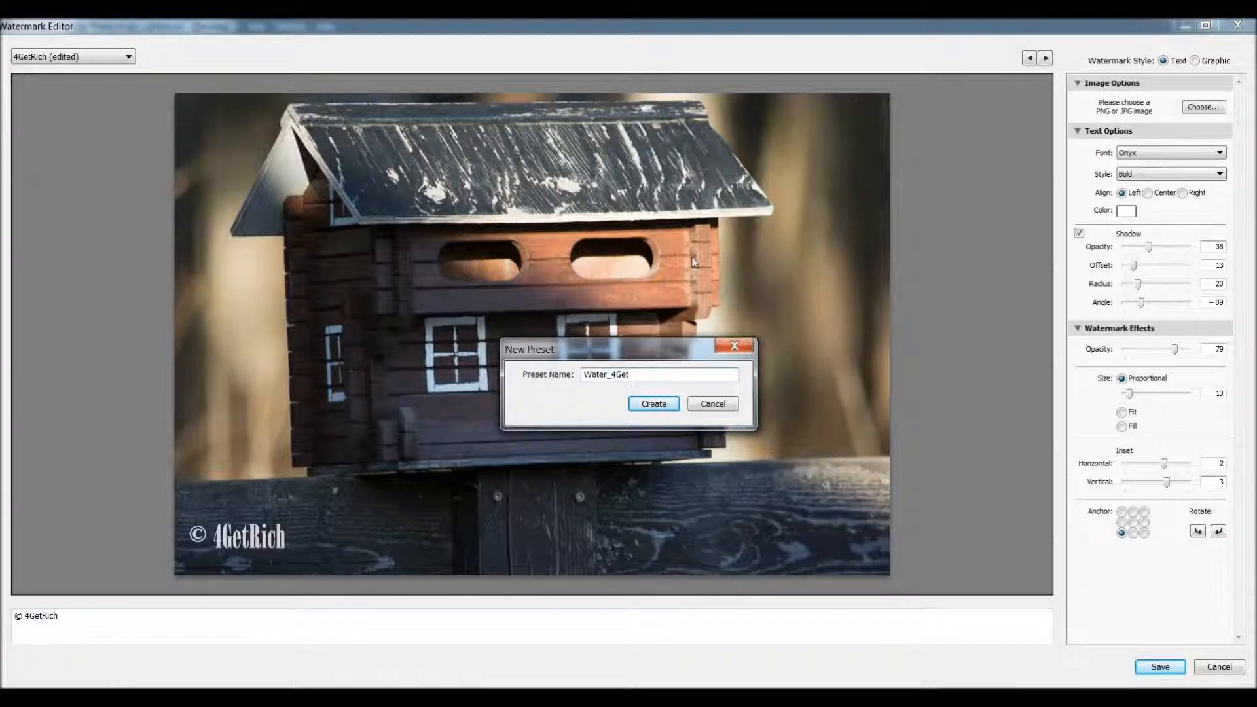
pyautogui.click(653, 403)
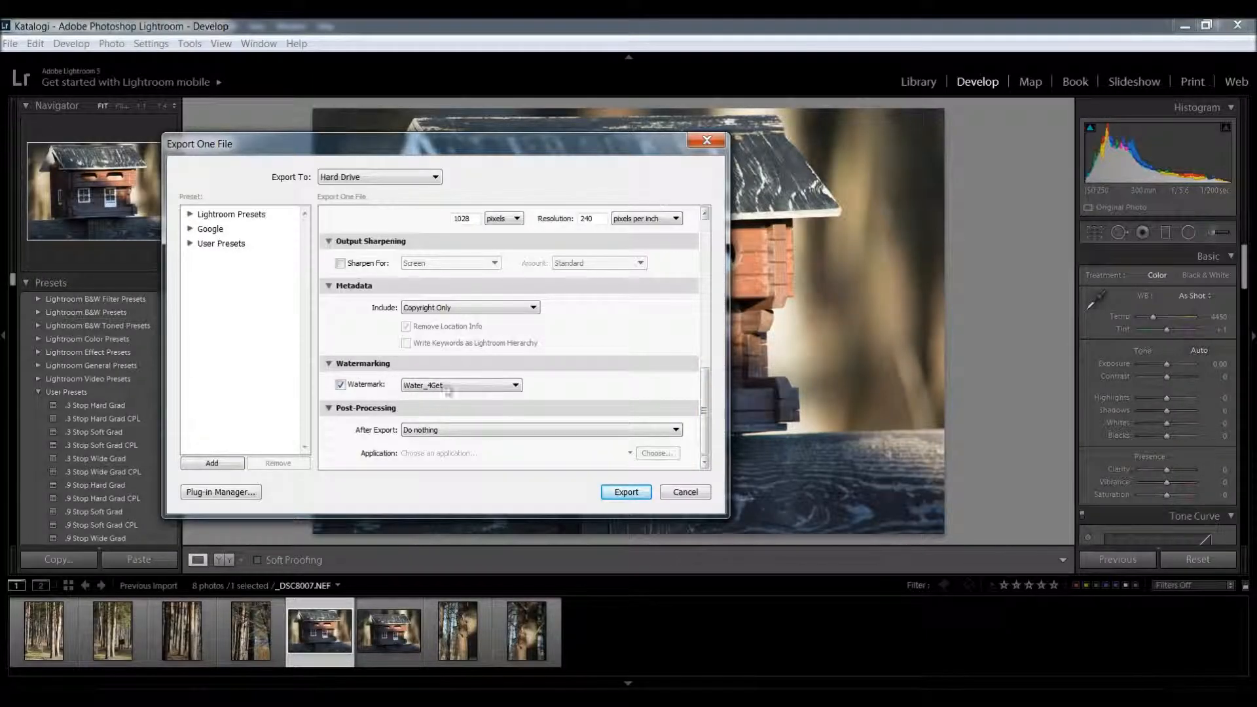
pyautogui.click(692, 495)
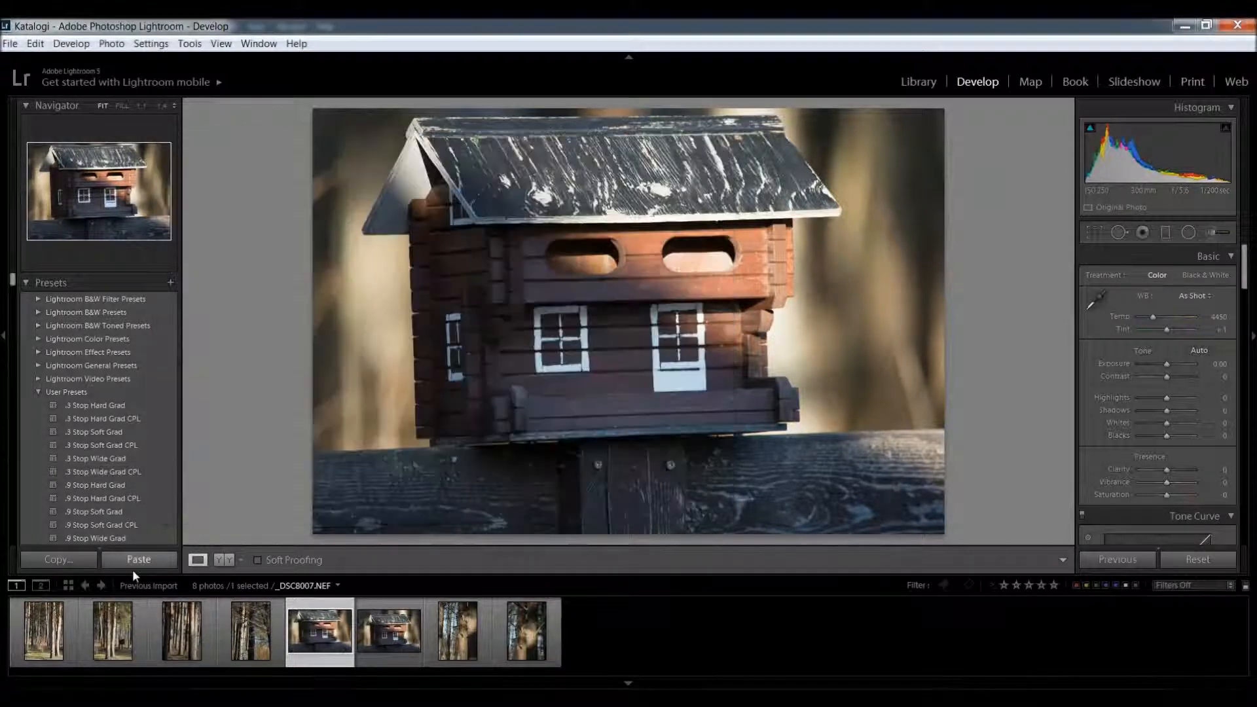
# - Select all photos in the filmstrip and open the export settings for them
pyautogui.click(43, 631)
pyautogui.hotkey('ctrl', 'a')
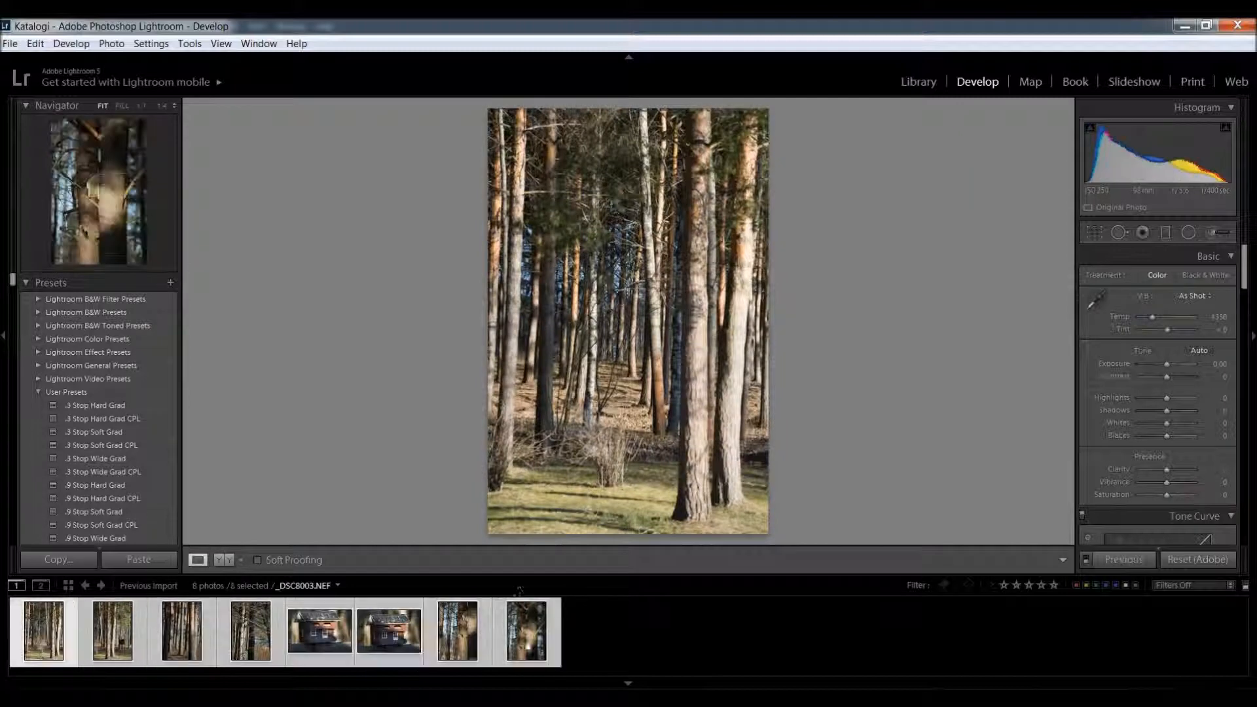
pyautogui.rightClick(603, 283)
pyautogui.moveTo(701, 575)
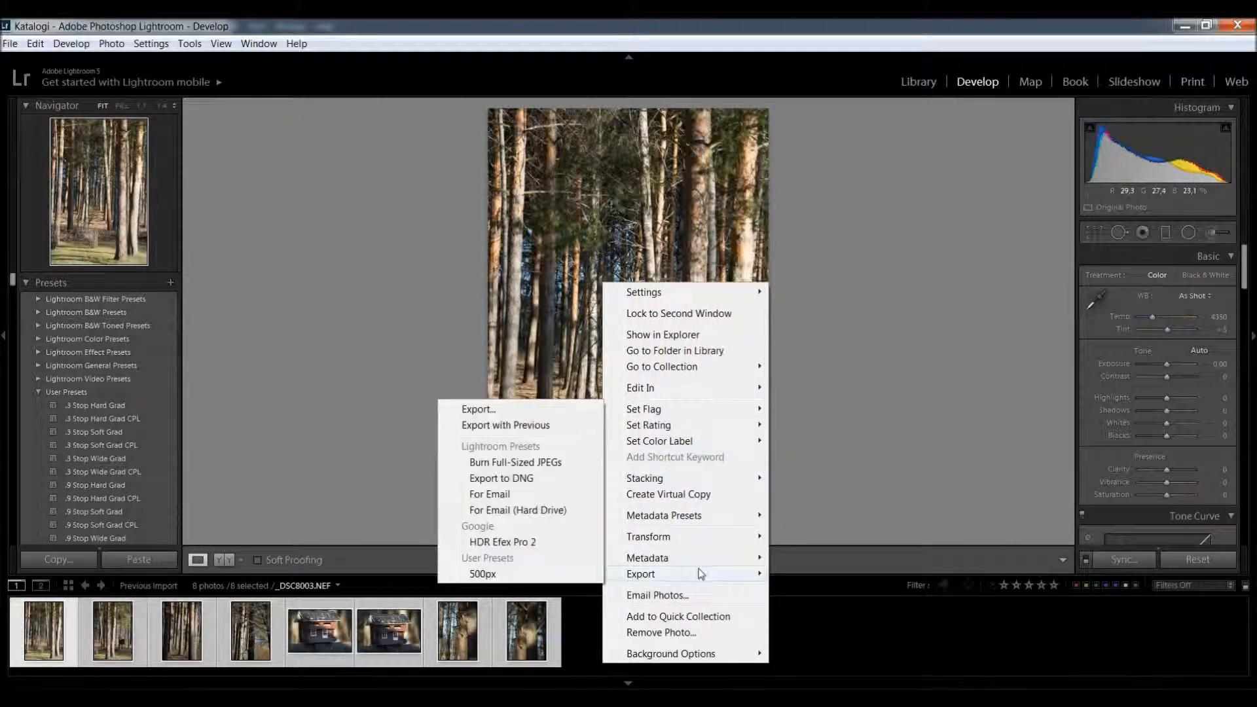
pyautogui.click(517, 412)
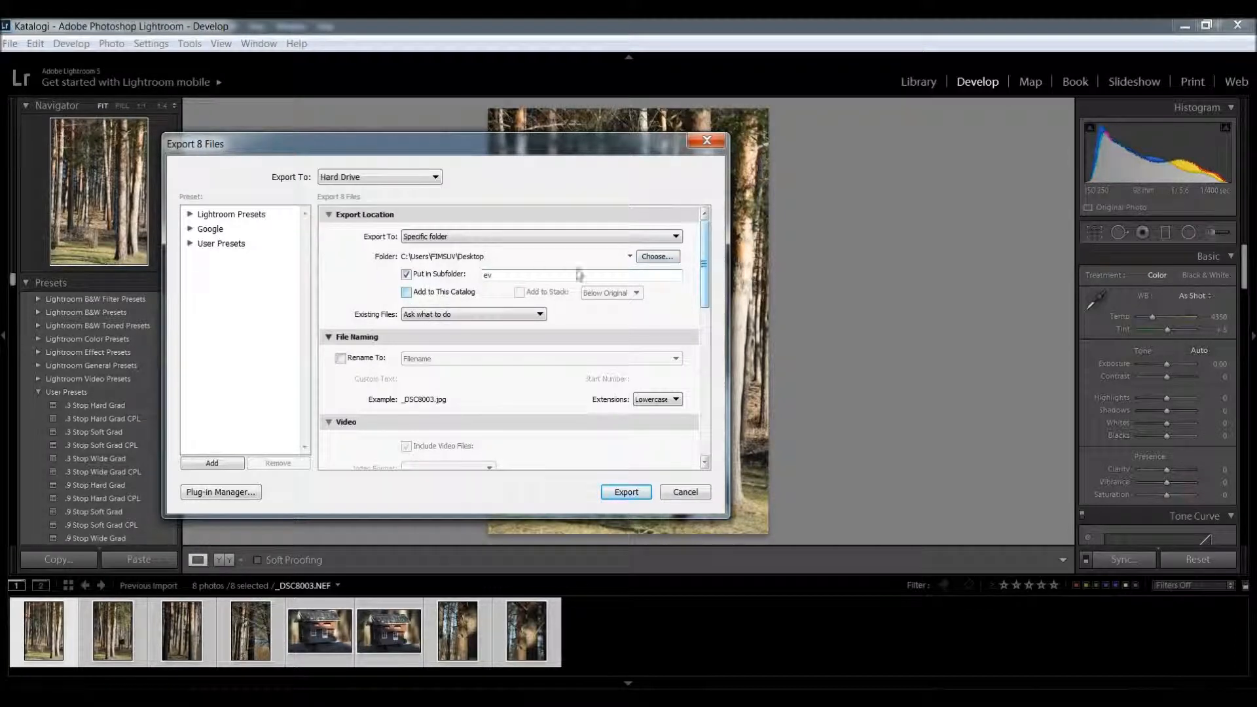
# - Keep the Desktop as the export folder and name the export subfolder Tutorial
pyautogui.click(658, 257)
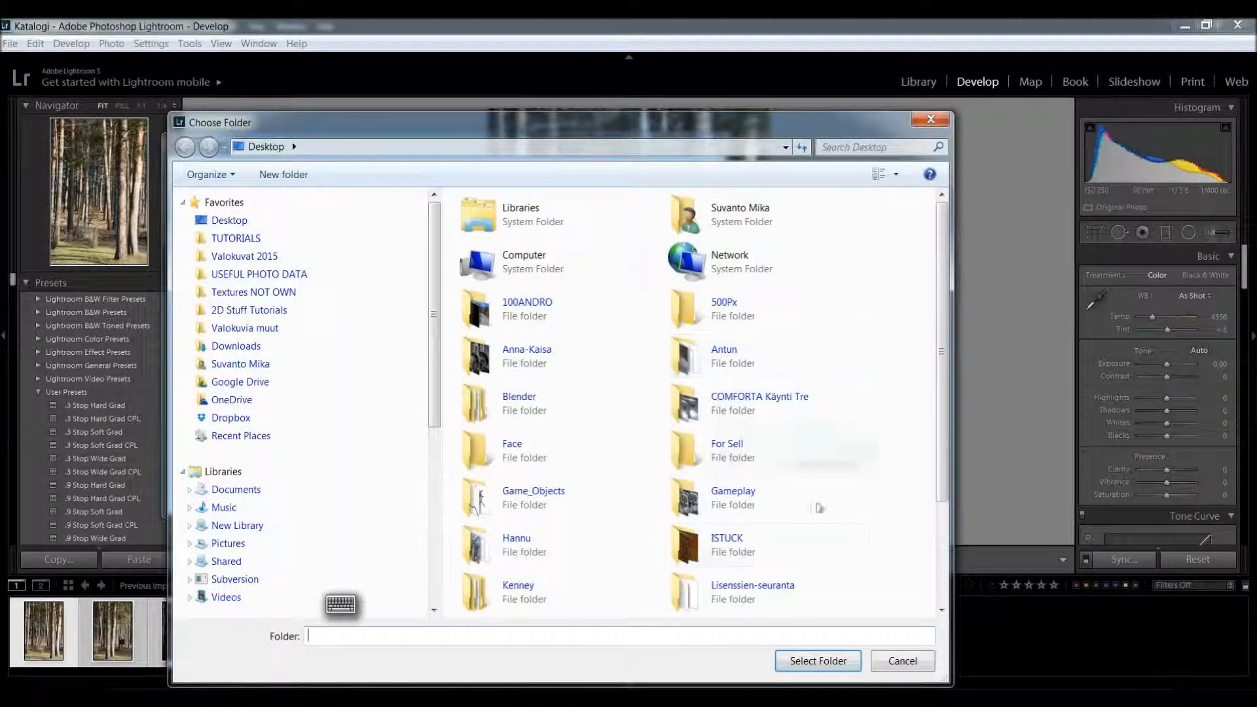
pyautogui.click(902, 661)
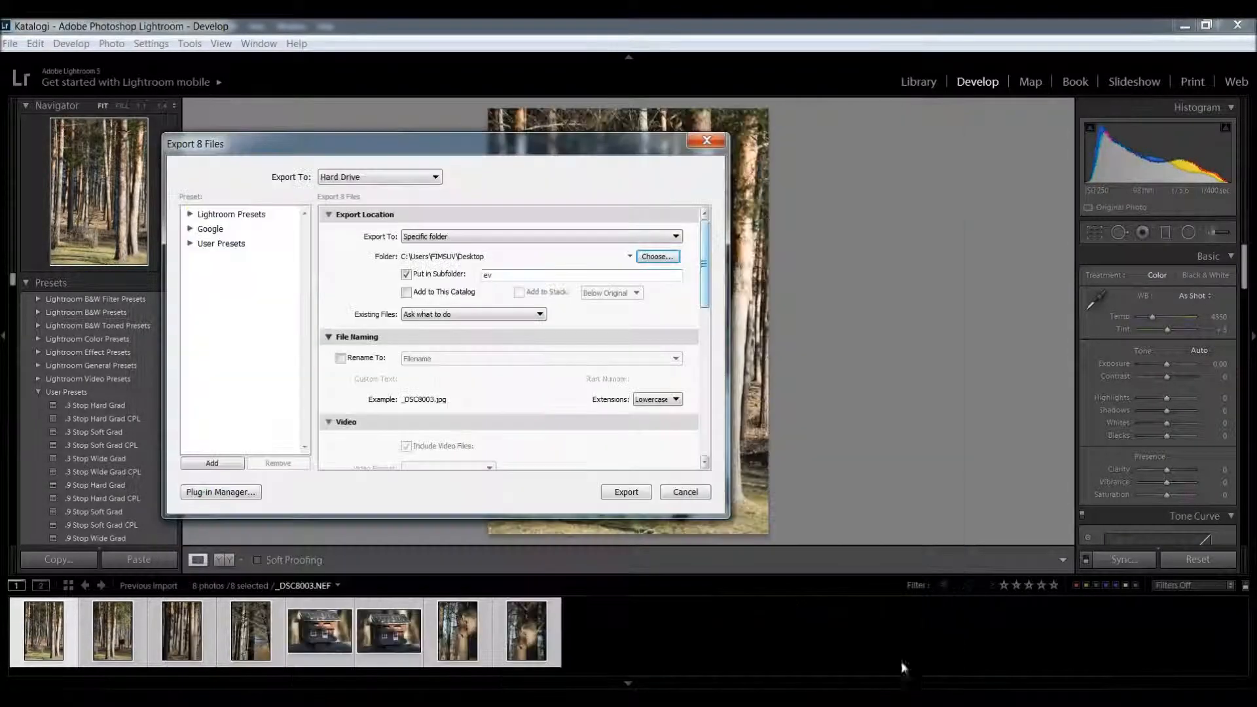
pyautogui.moveTo(495, 275); pyautogui.dragTo(462, 275)
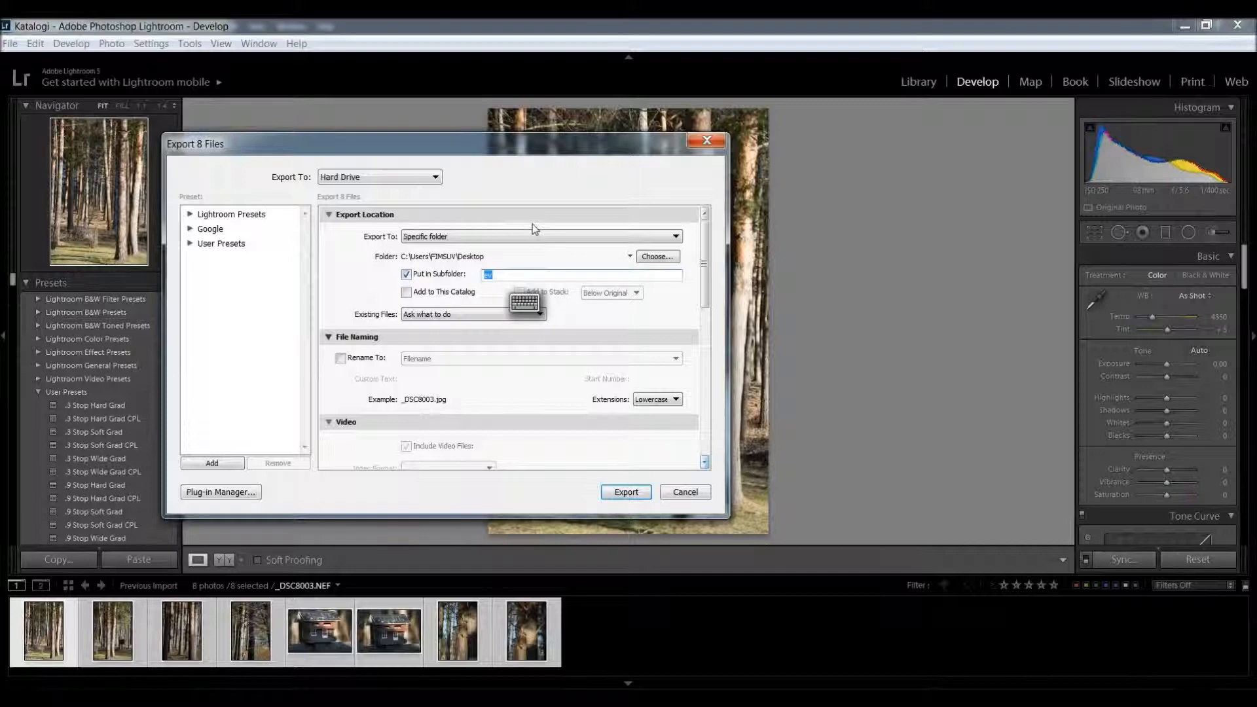
pyautogui.write('Tutorial')
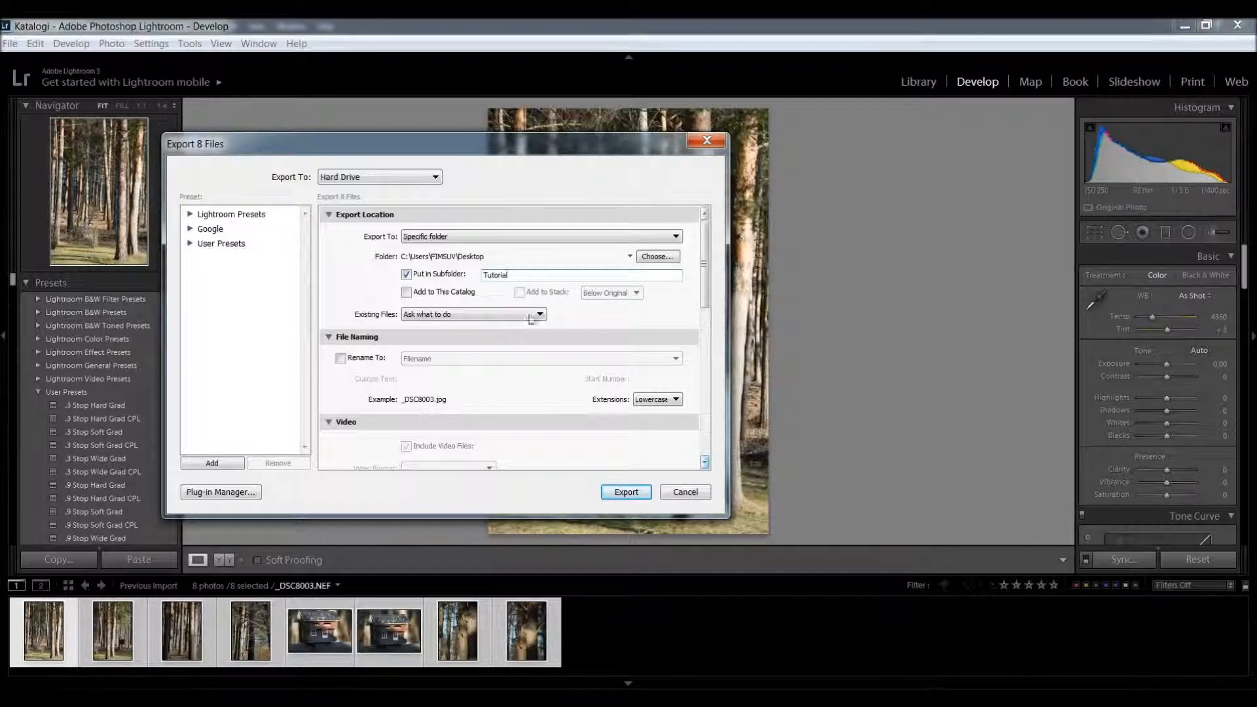
# - Check that the Water_4Get watermark is enabled in the export settings and export the selected photos
pyautogui.moveTo(707, 280); pyautogui.dragTo(716, 394)
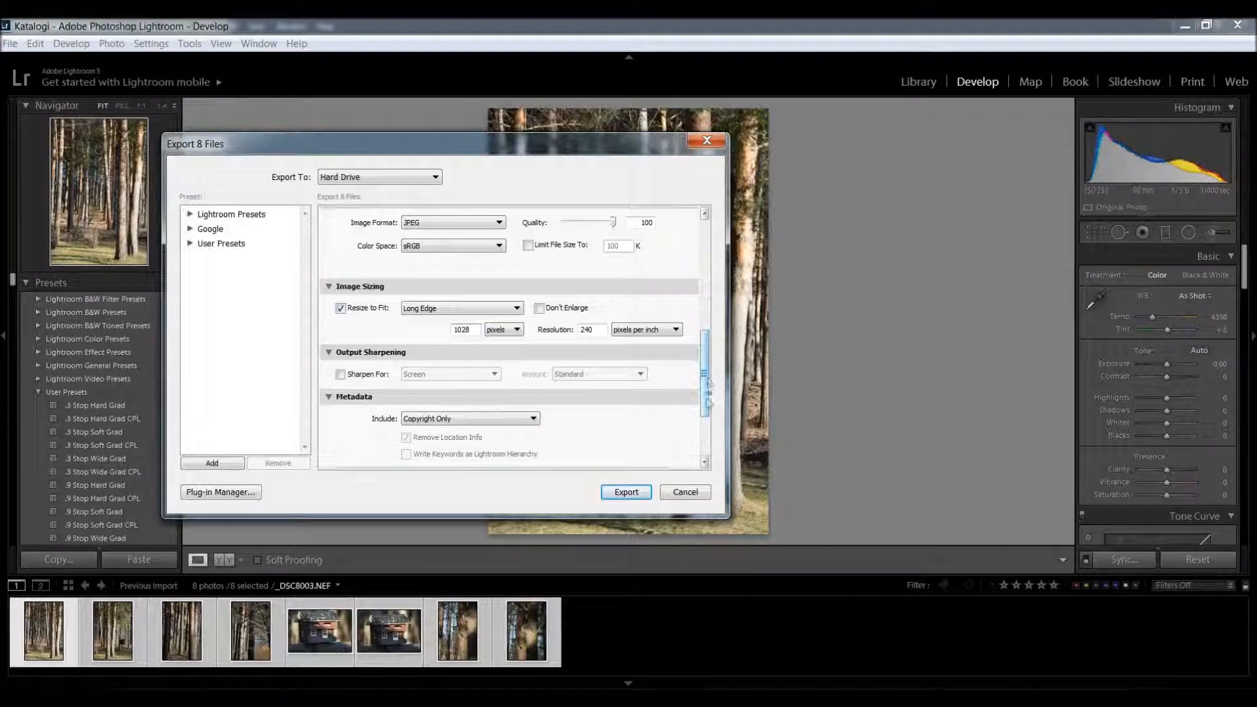
pyautogui.scroll(-5, 708, 458)
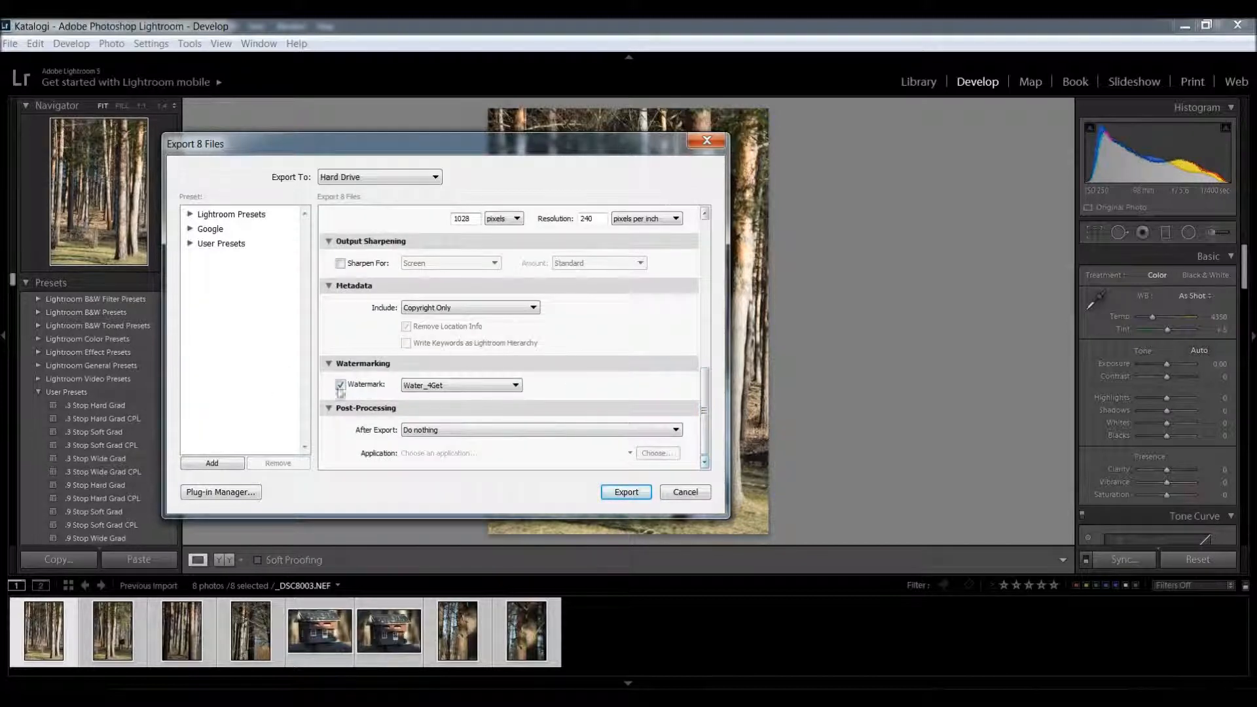
pyautogui.click(641, 497)
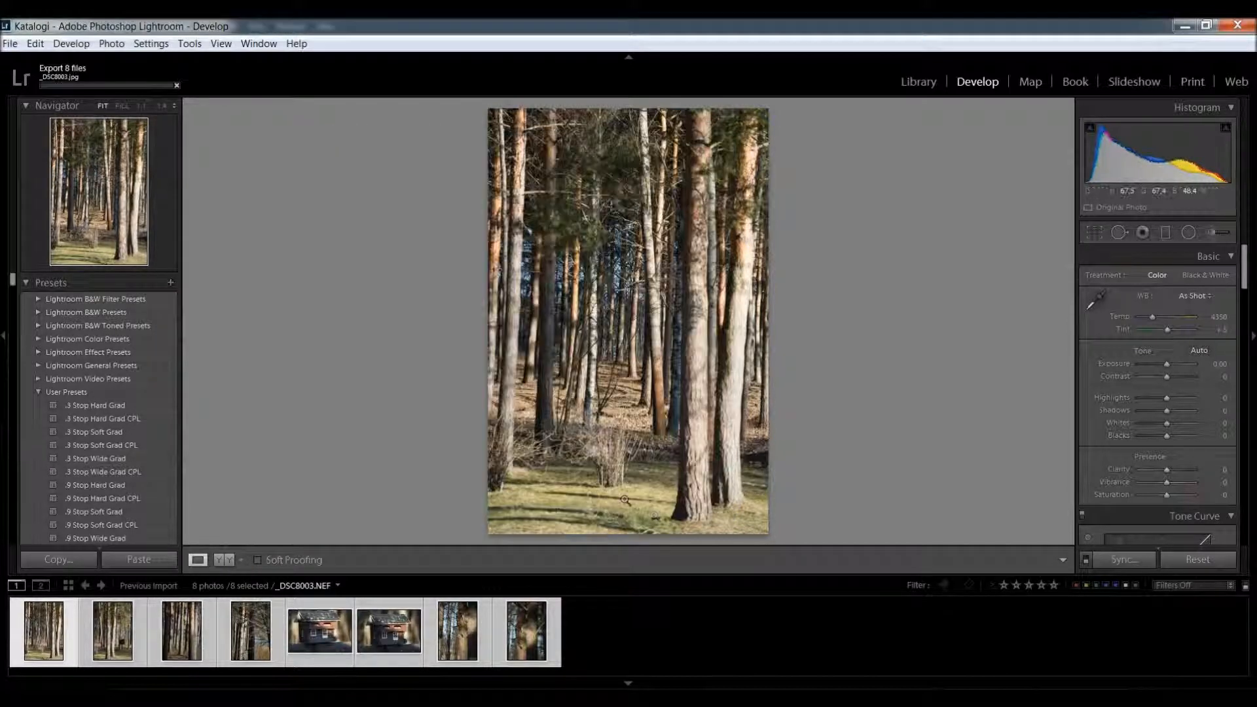
# - Switch to Windows Explorer and open the Tutorial folder on the Desktop
pyautogui.click(12, 684)
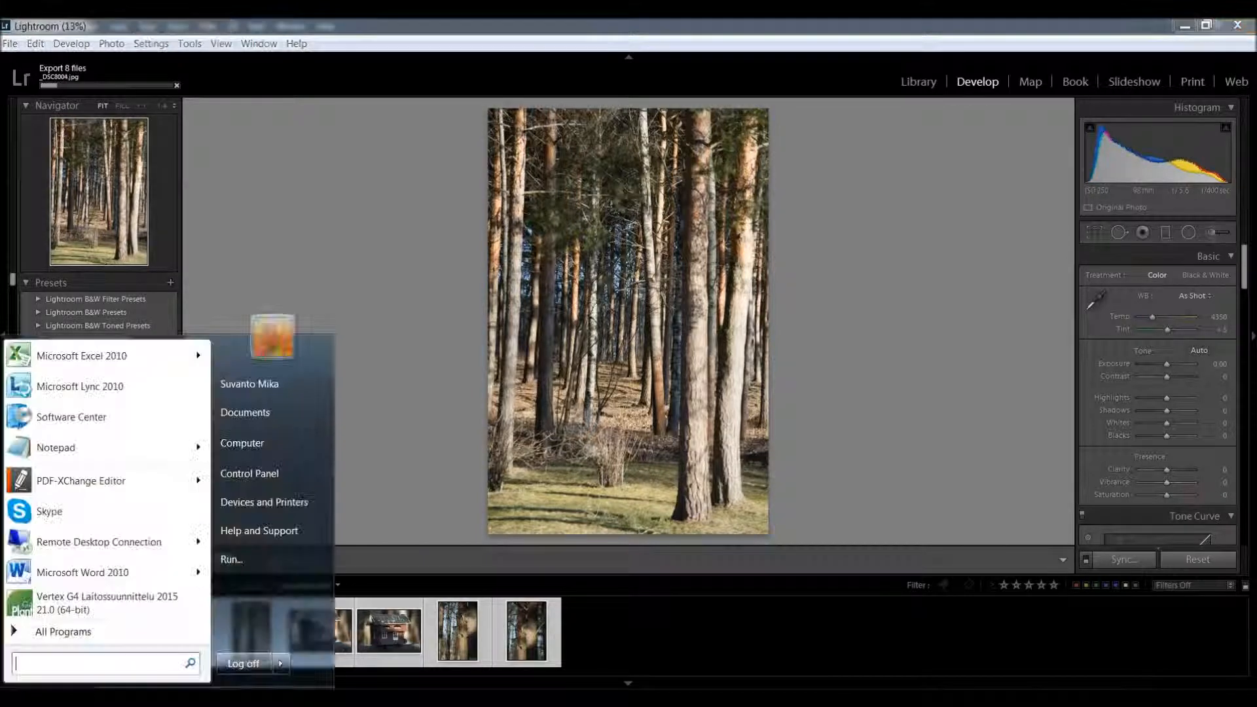
pyautogui.click(267, 445)
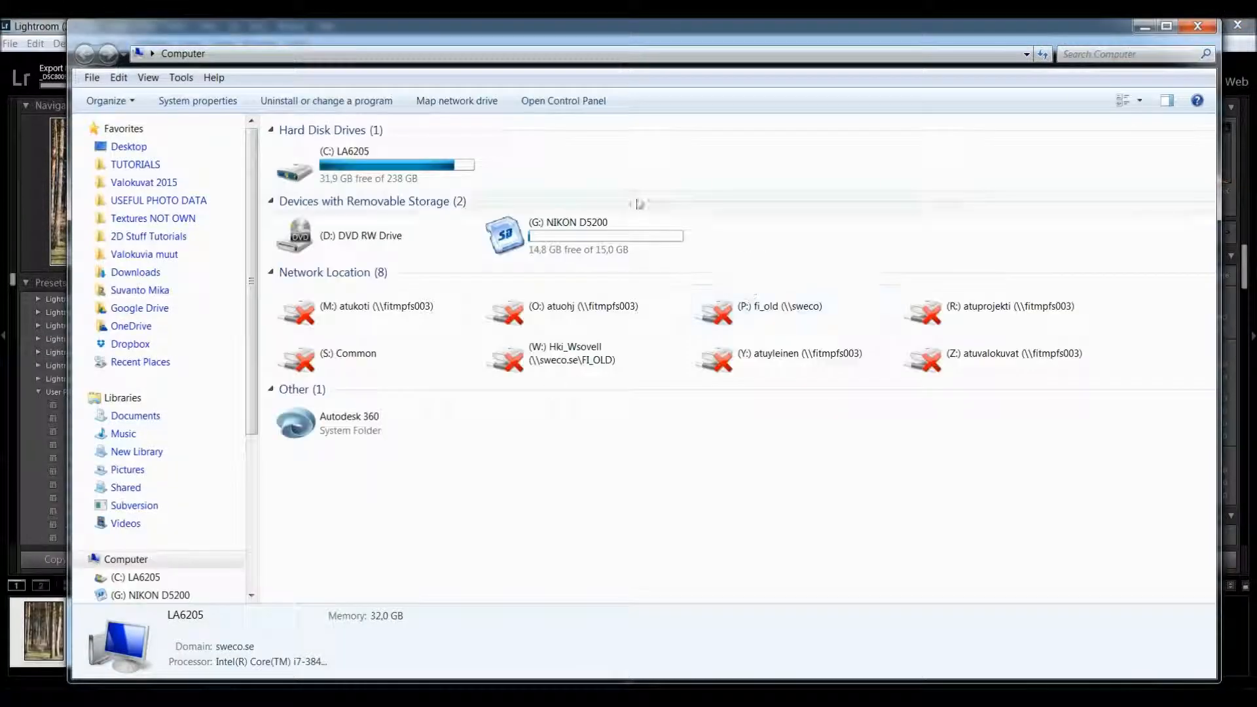
pyautogui.click(186, 150)
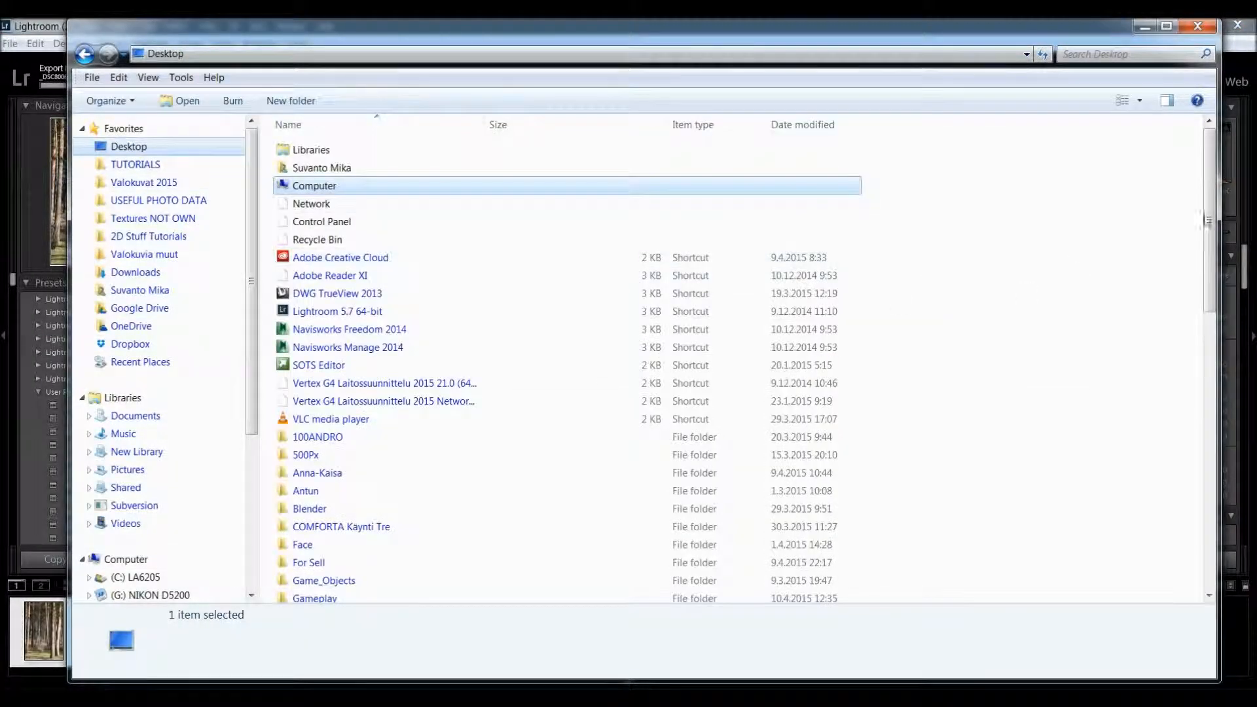
pyautogui.scroll(-7, 818, 280)
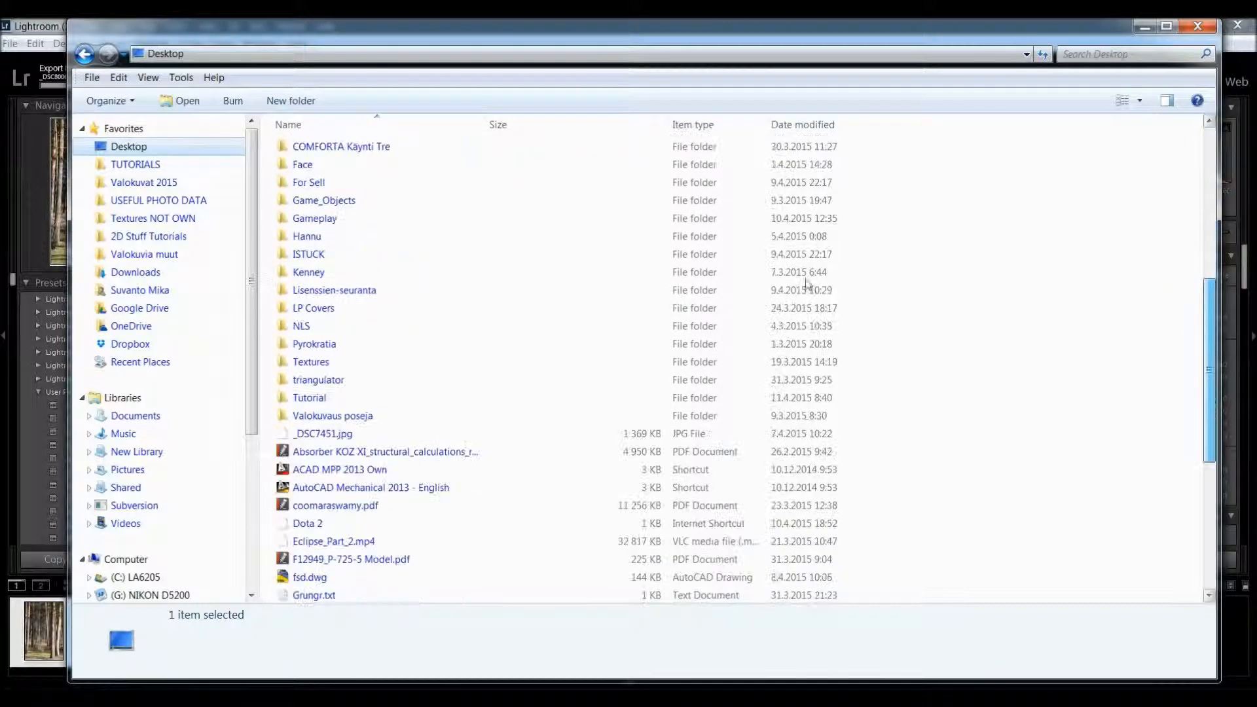
pyautogui.doubleClick(348, 397)
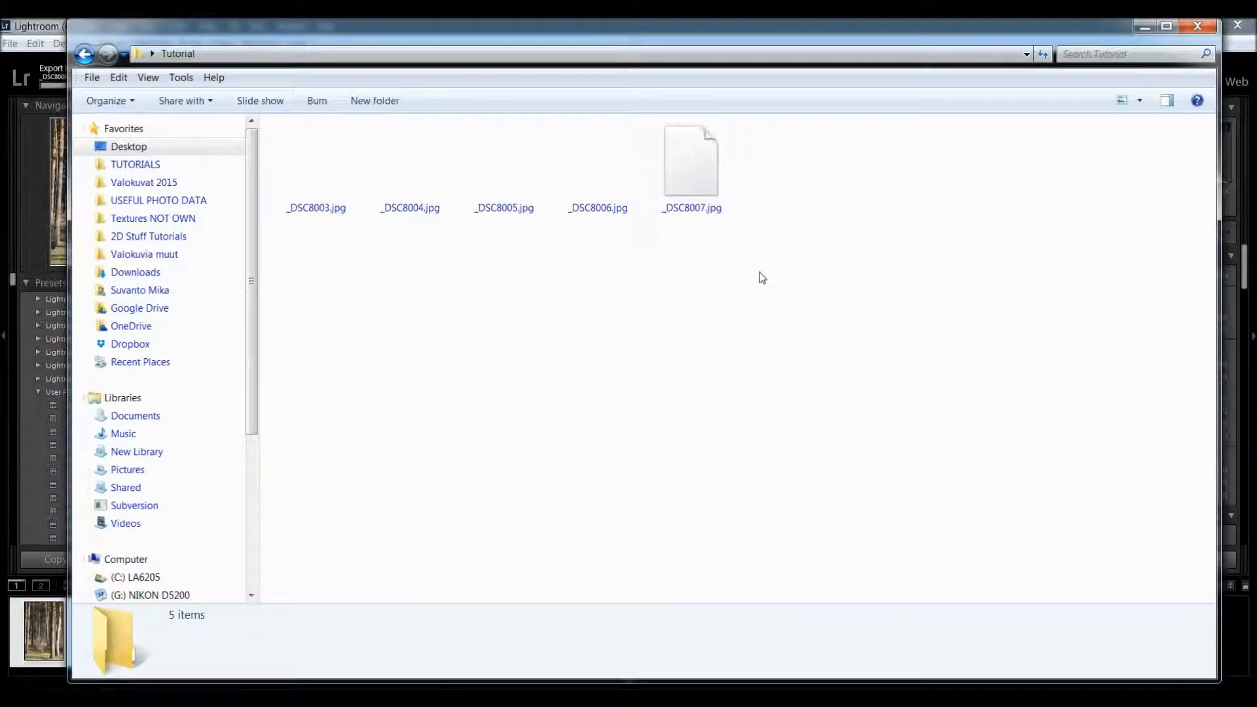
# - View _DSC8003.jpg in Windows Photo Viewer, page through the exported photos to examine their watermarks, and close the viewer
pyautogui.click(280, 175)
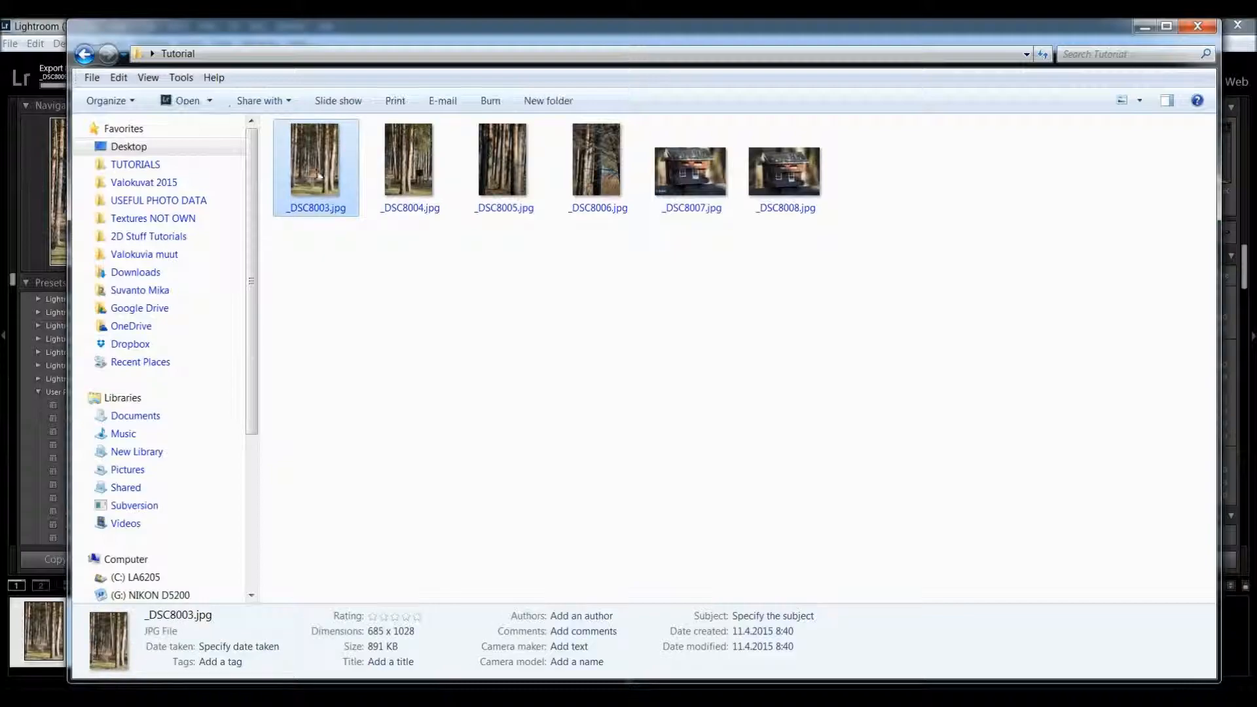
pyautogui.rightClick(321, 175)
pyautogui.click(213, 254)
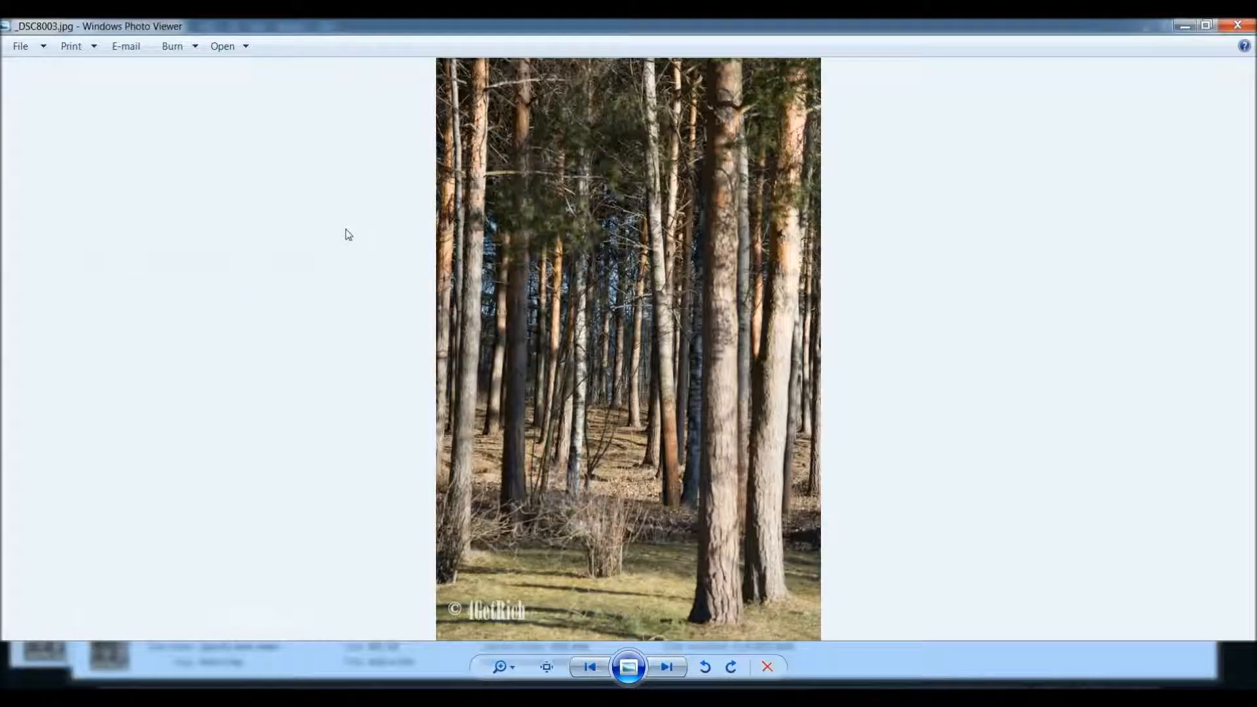
pyautogui.click(667, 668)
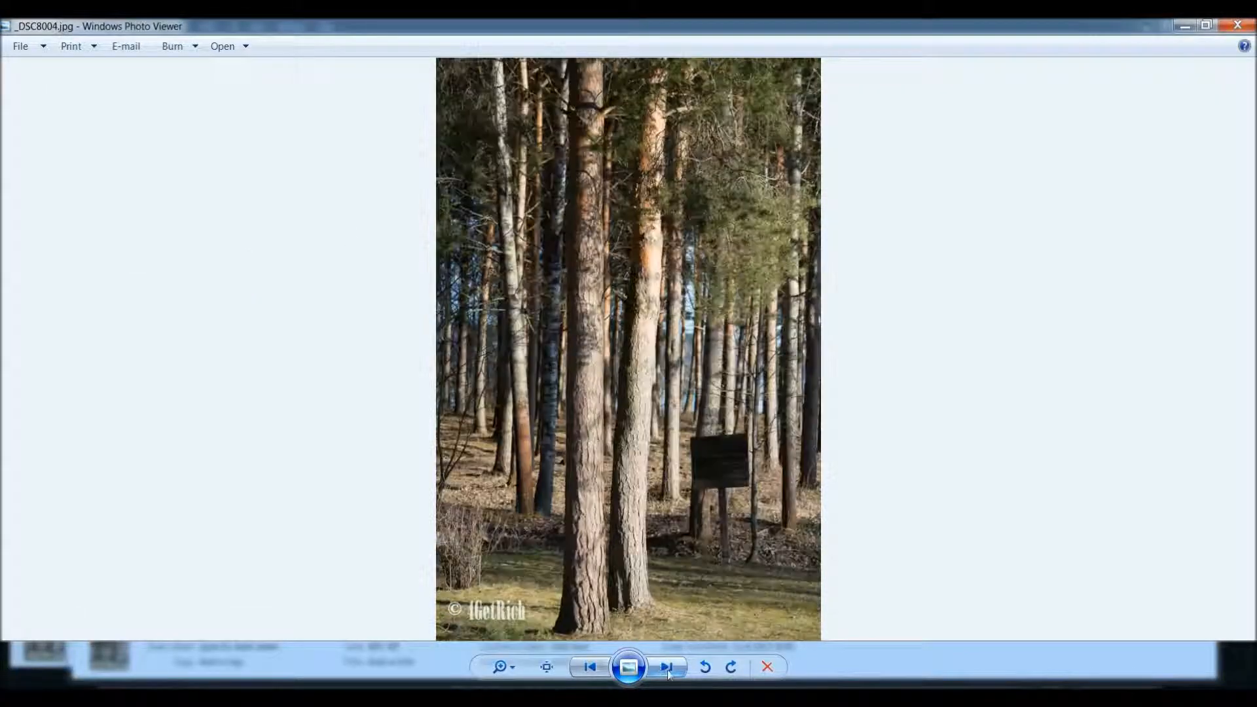
pyautogui.click(677, 675)
pyautogui.click(680, 676)
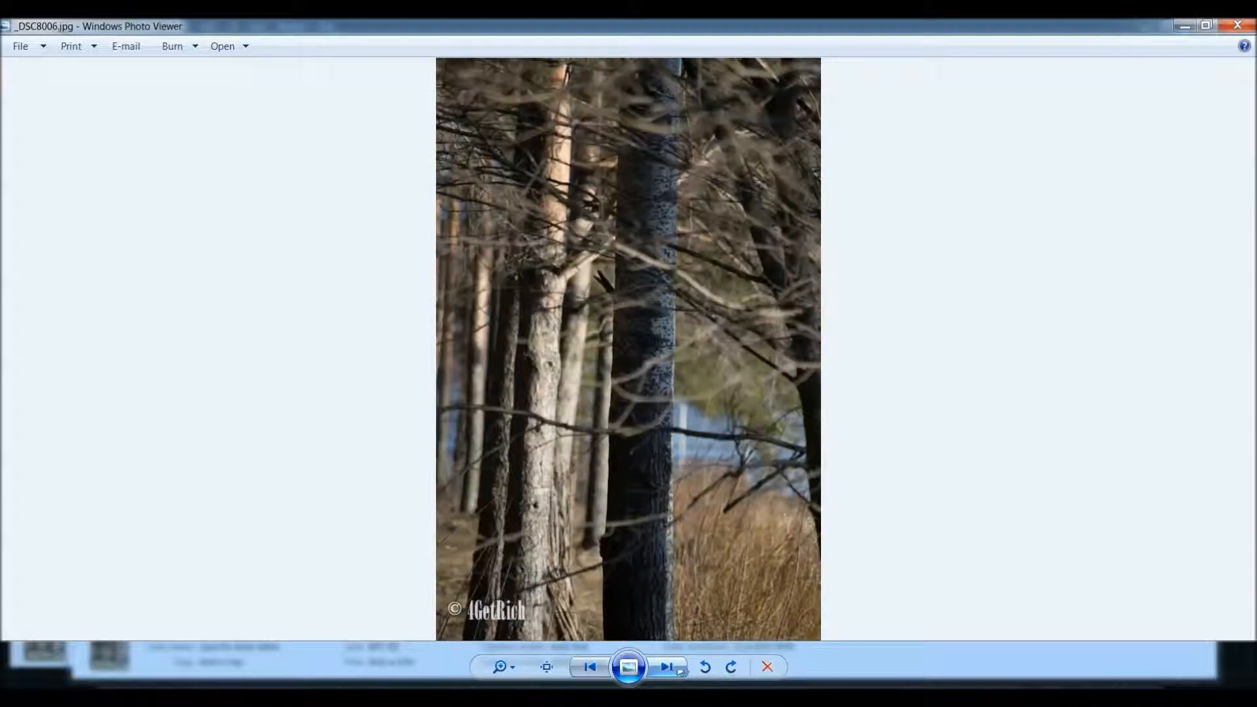
pyautogui.click(680, 671)
pyautogui.click(680, 672)
pyautogui.click(679, 672)
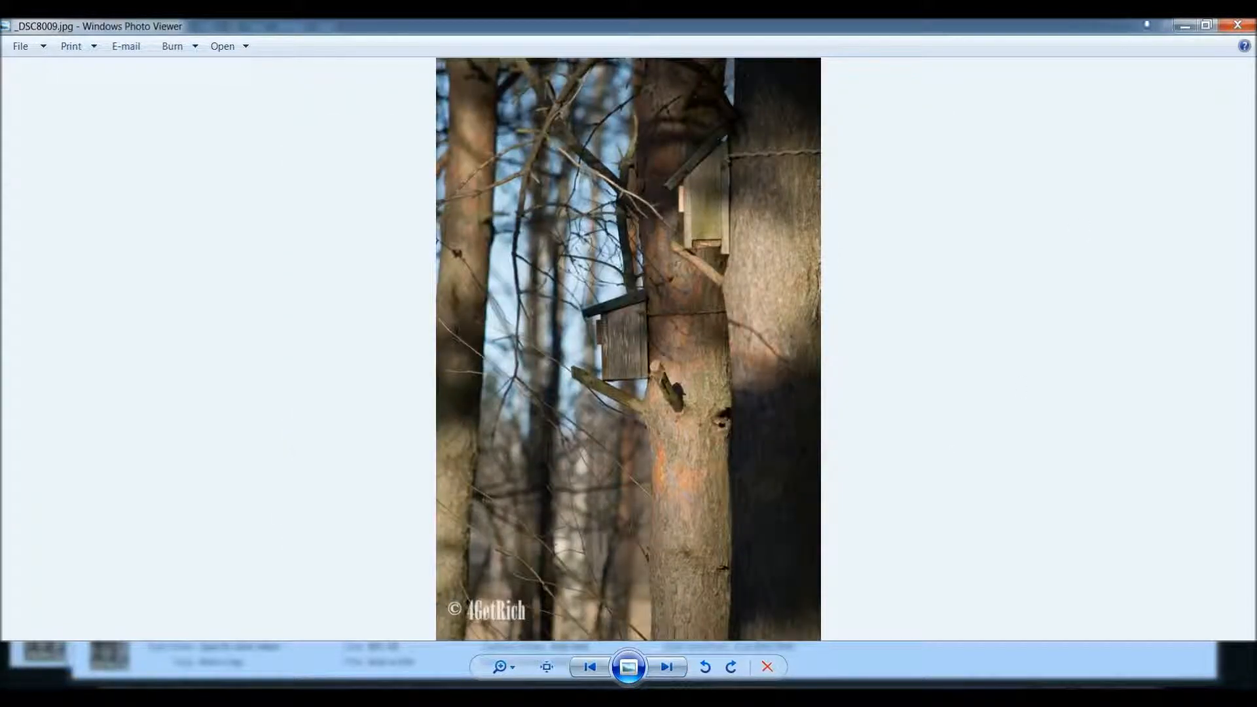
pyautogui.click(1234, 29)
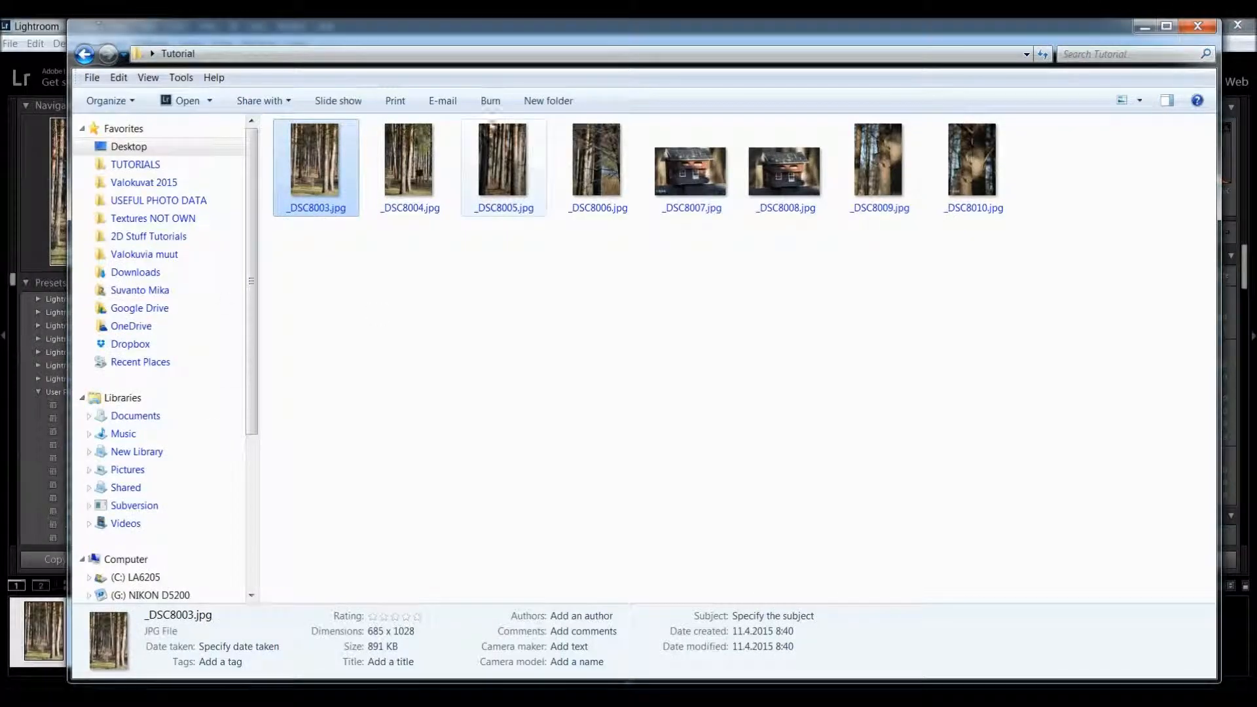
# - Return to Lightroom and switch over to Photoshop
pyautogui.click(41, 24)
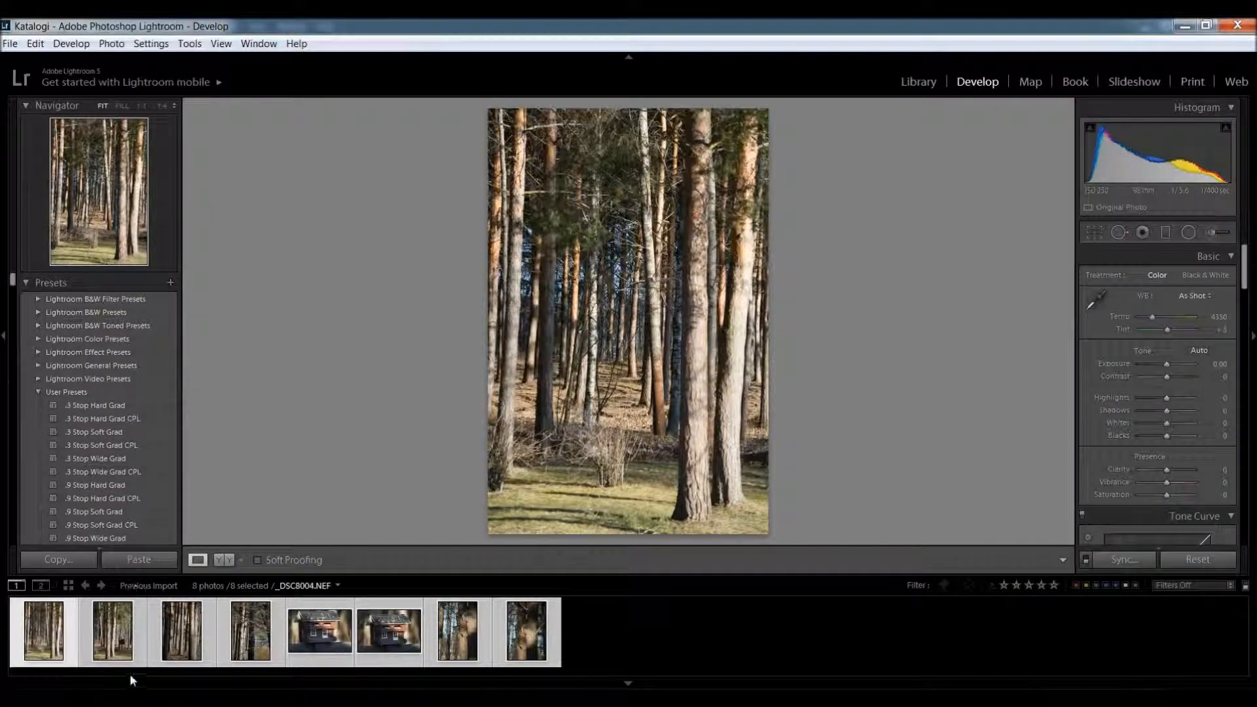
pyautogui.click(119, 657)
pyautogui.hotkey('alt', 'Tab')
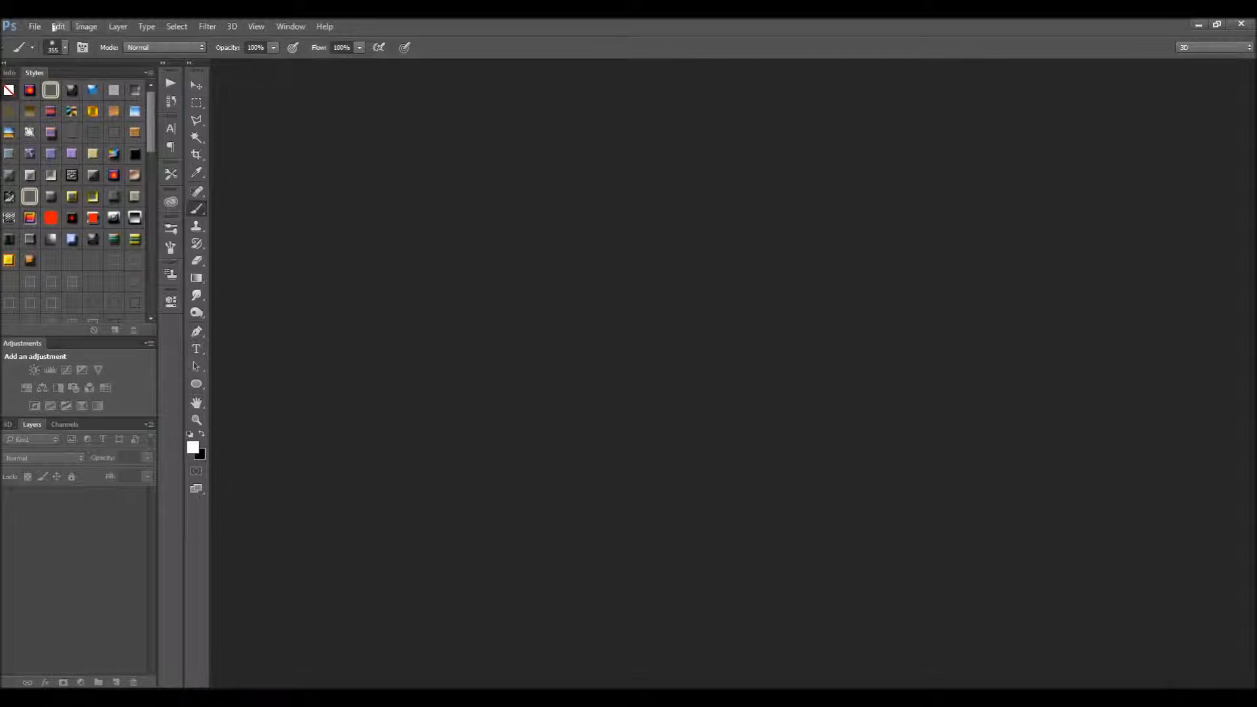
# - Create a new document 2048 pixels wide and 512 pixels high with a transparent background at 75 pixels/inch
pyautogui.click(35, 27)
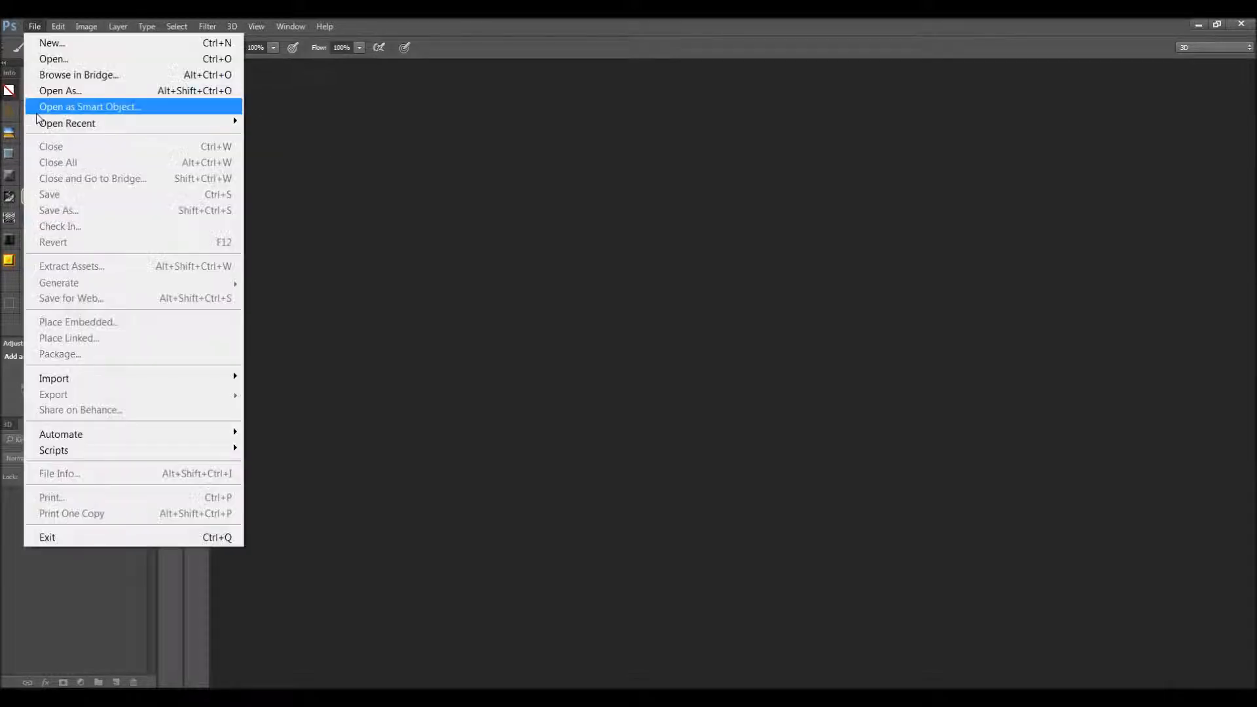
pyautogui.click(67, 43)
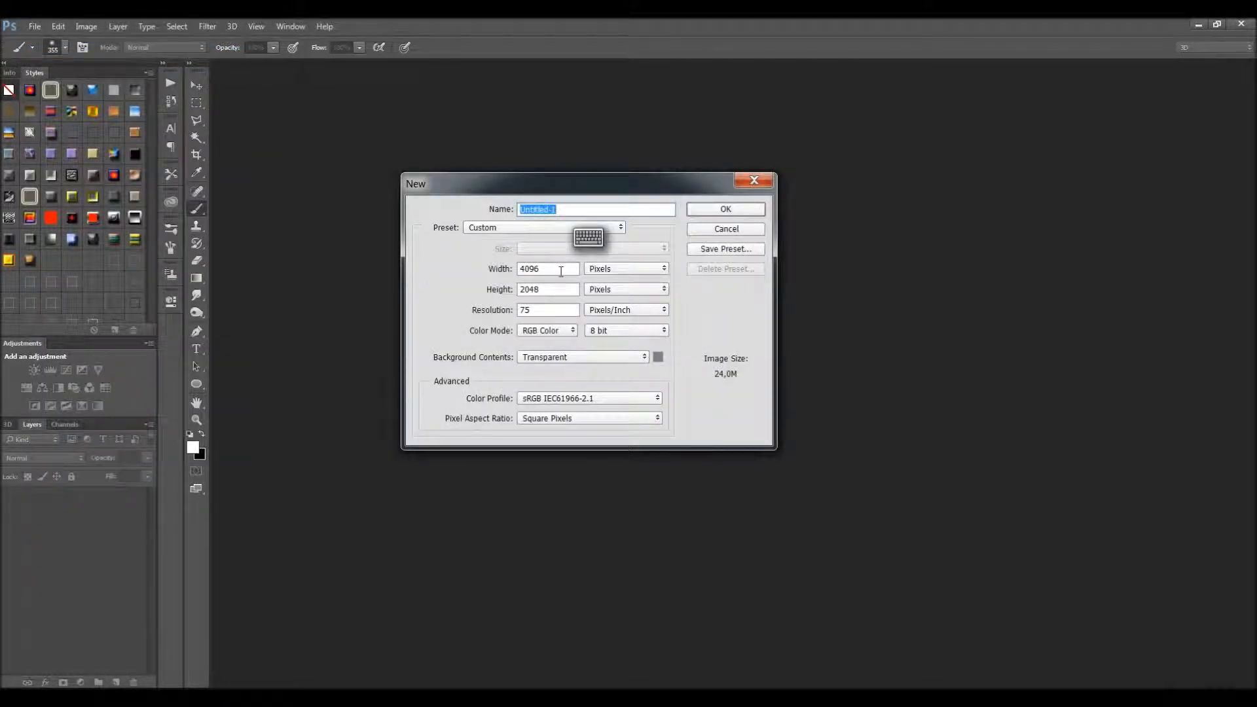
pyautogui.click(561, 271)
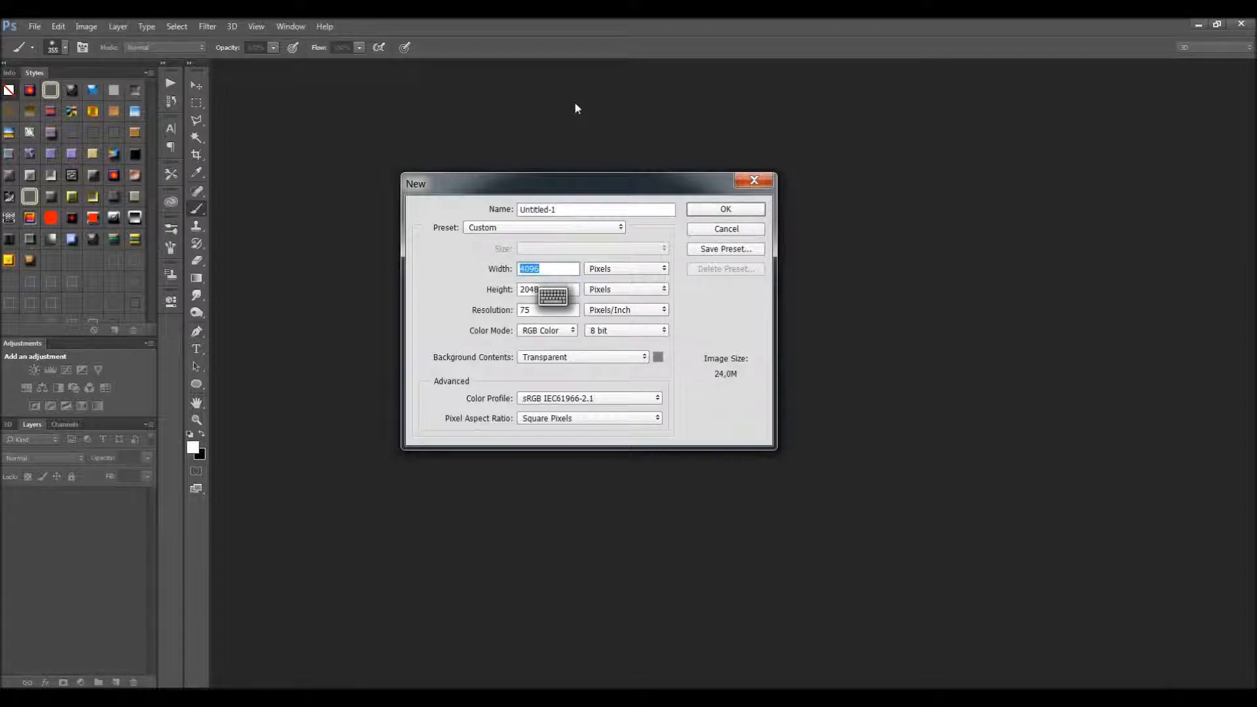
pyautogui.write('2048')
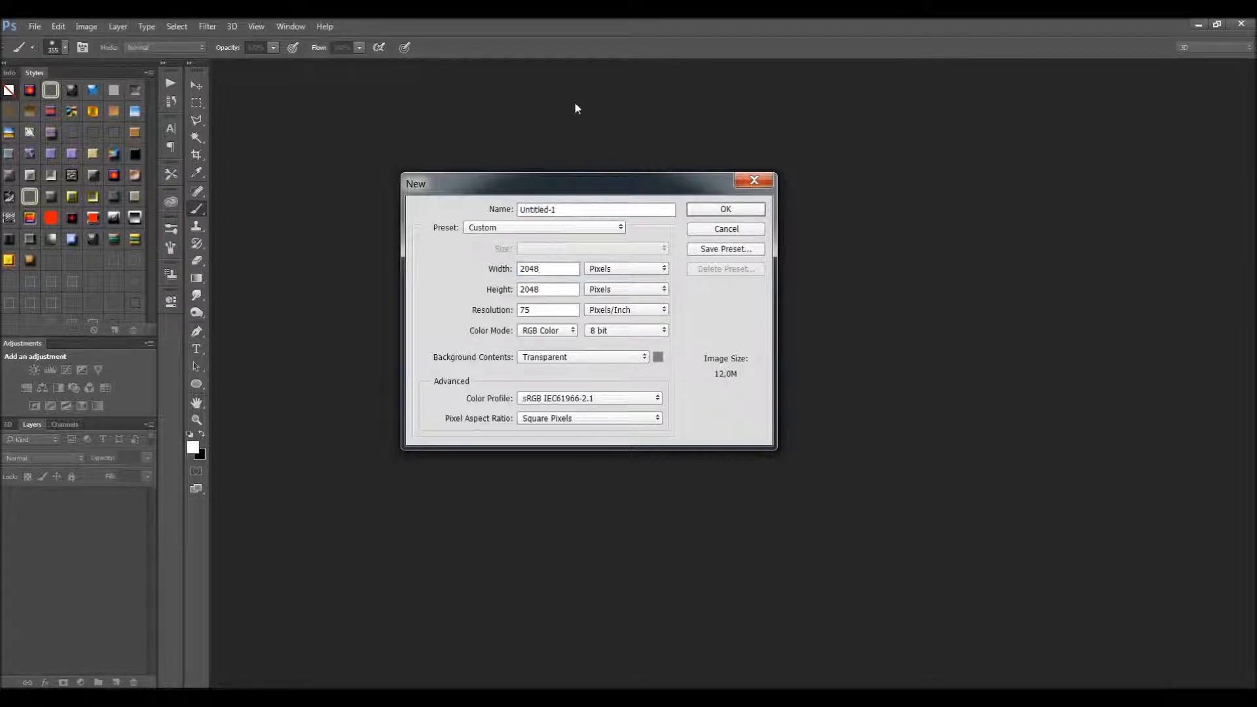
pyautogui.click(540, 290)
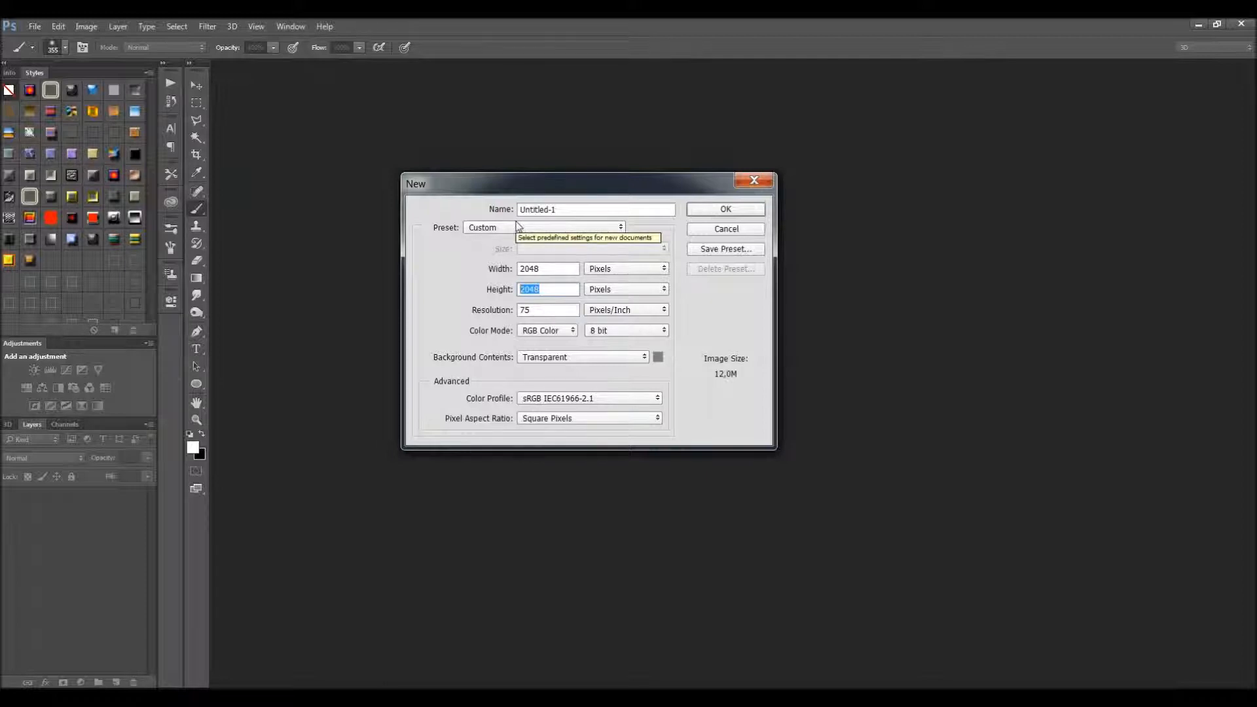
pyautogui.write('512')
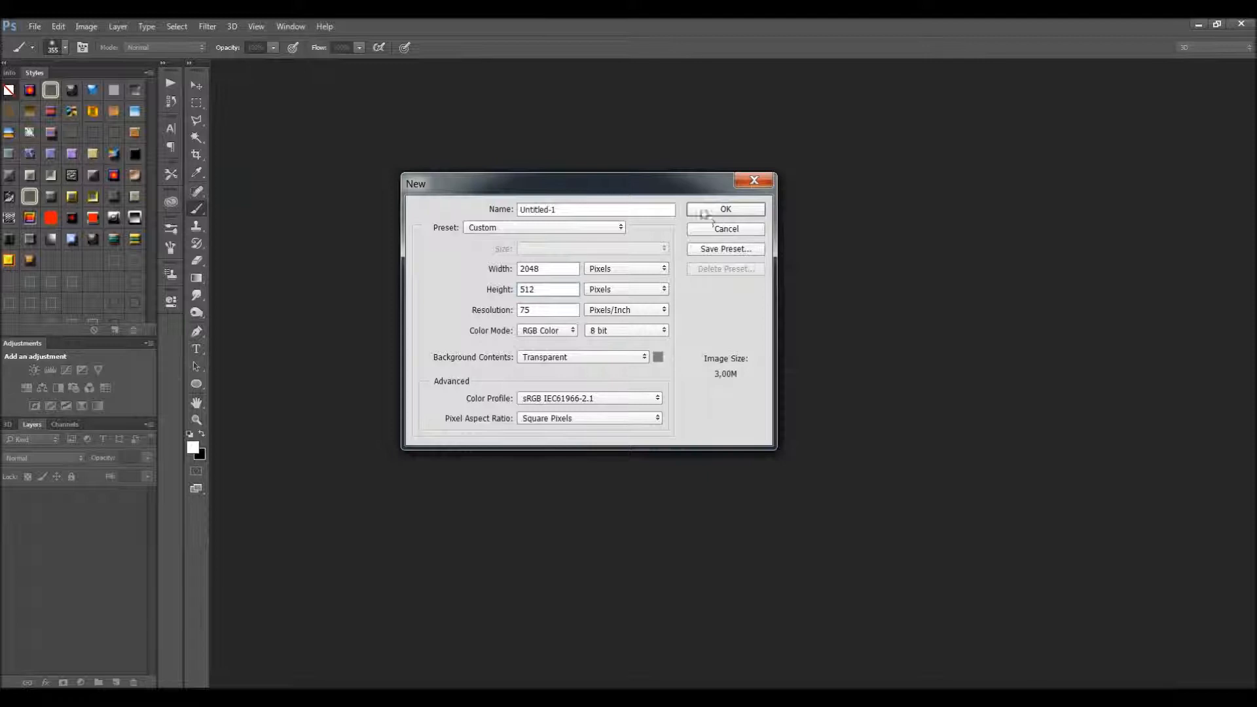
pyautogui.click(722, 210)
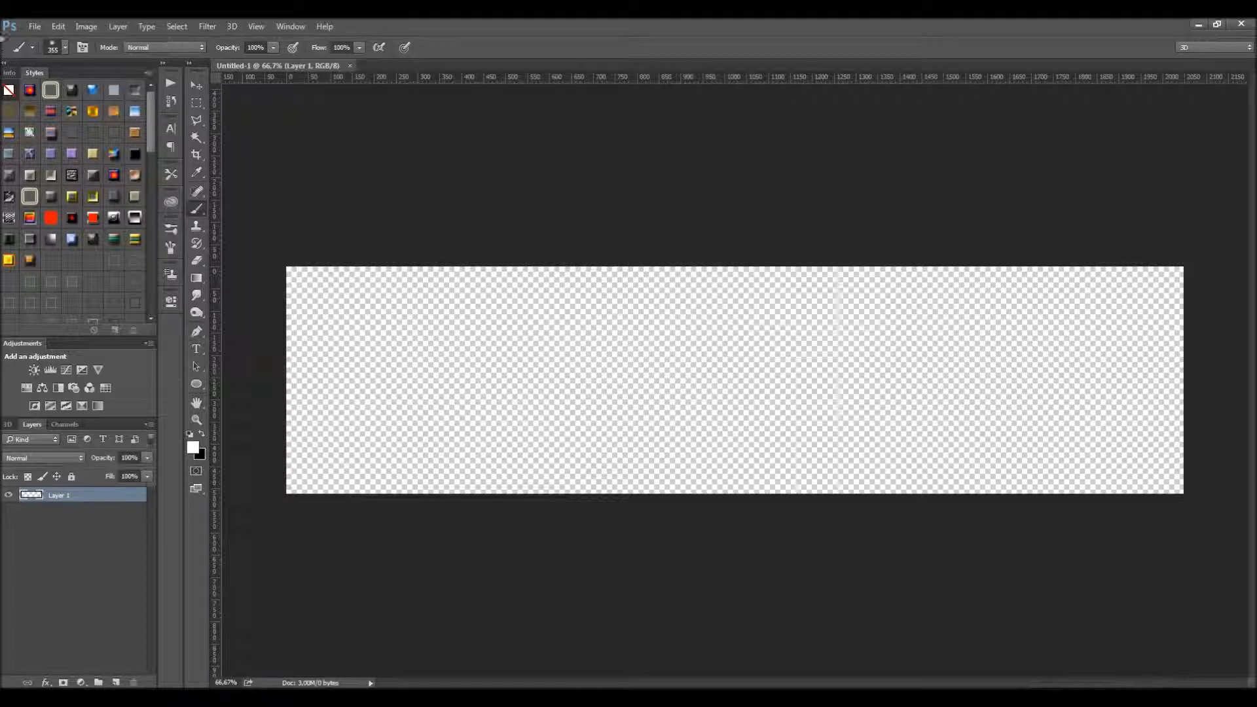
pyautogui.click(35, 26)
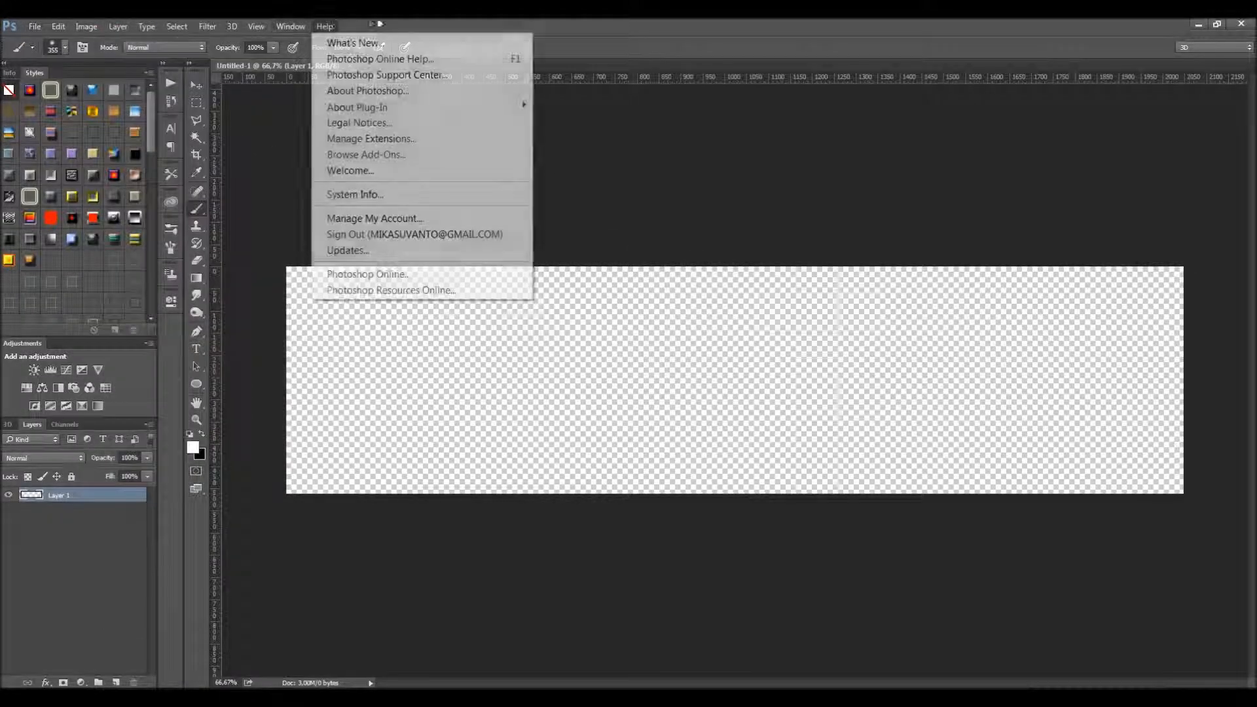
pyautogui.click(397, 23)
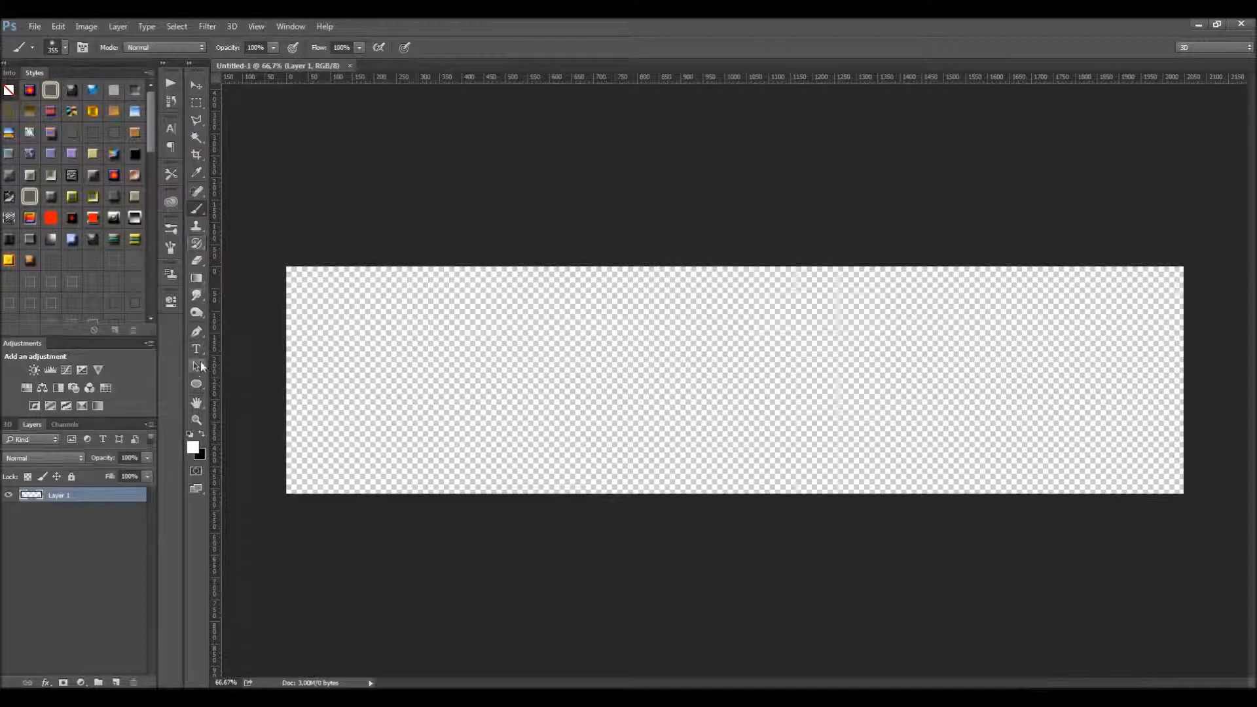
# - Draw a text box across nearly the whole canvas and enter the text 4 Get Rich
pyautogui.click(196, 349)
pyautogui.moveTo(304, 283); pyautogui.dragTo(1174, 485)
pyautogui.write('4')
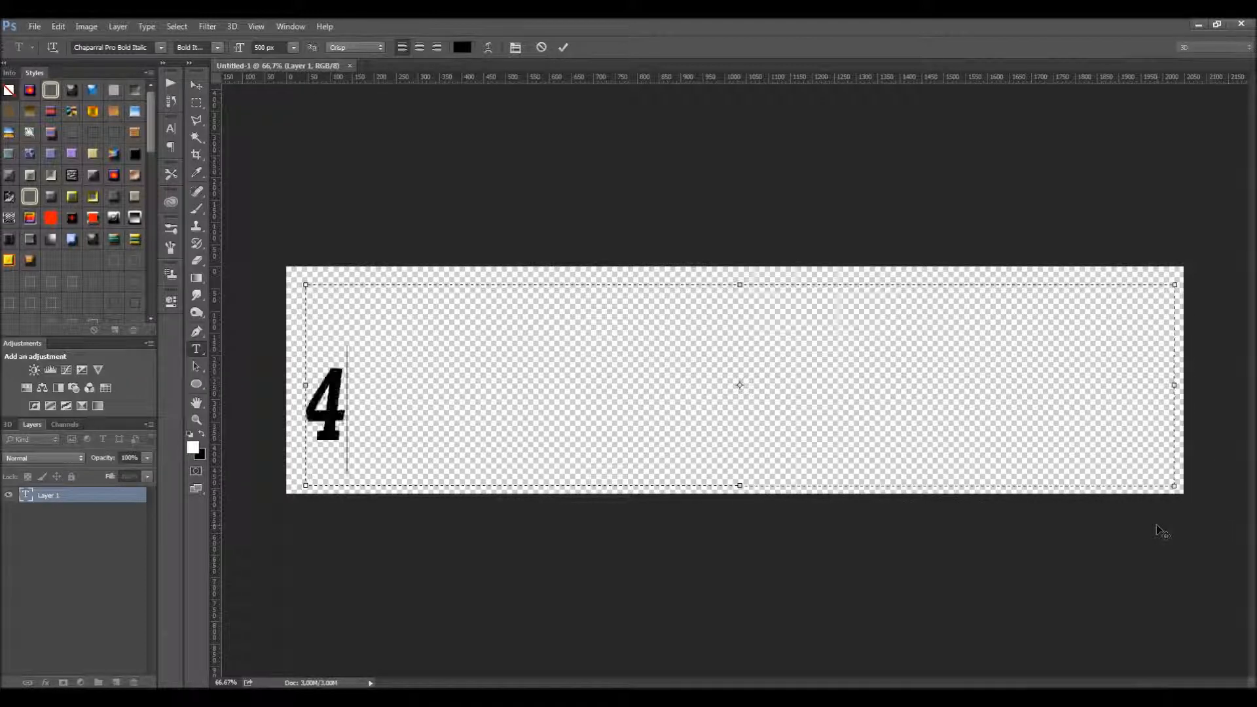
pyautogui.write(' Get')
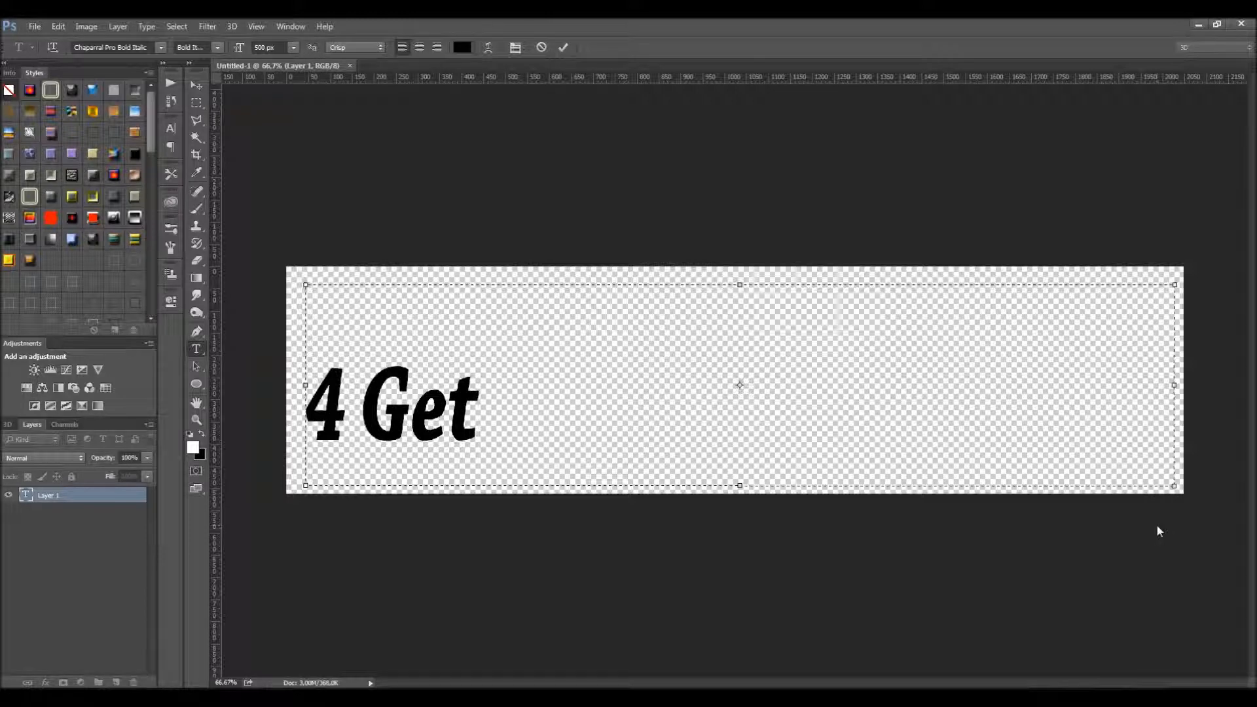
pyautogui.write(' Rich')
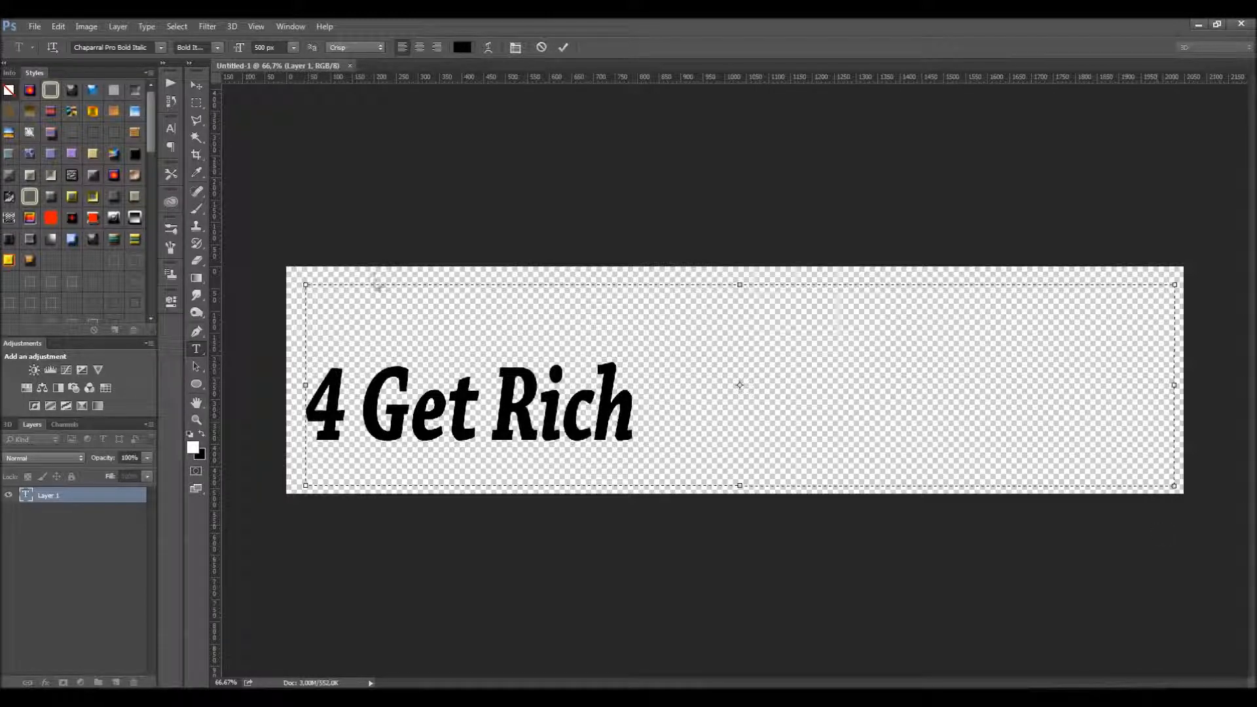
# - Open Windows Character Map, pick the copyright sign © from the Arial font, copy it and close Character Map
pyautogui.press('super')
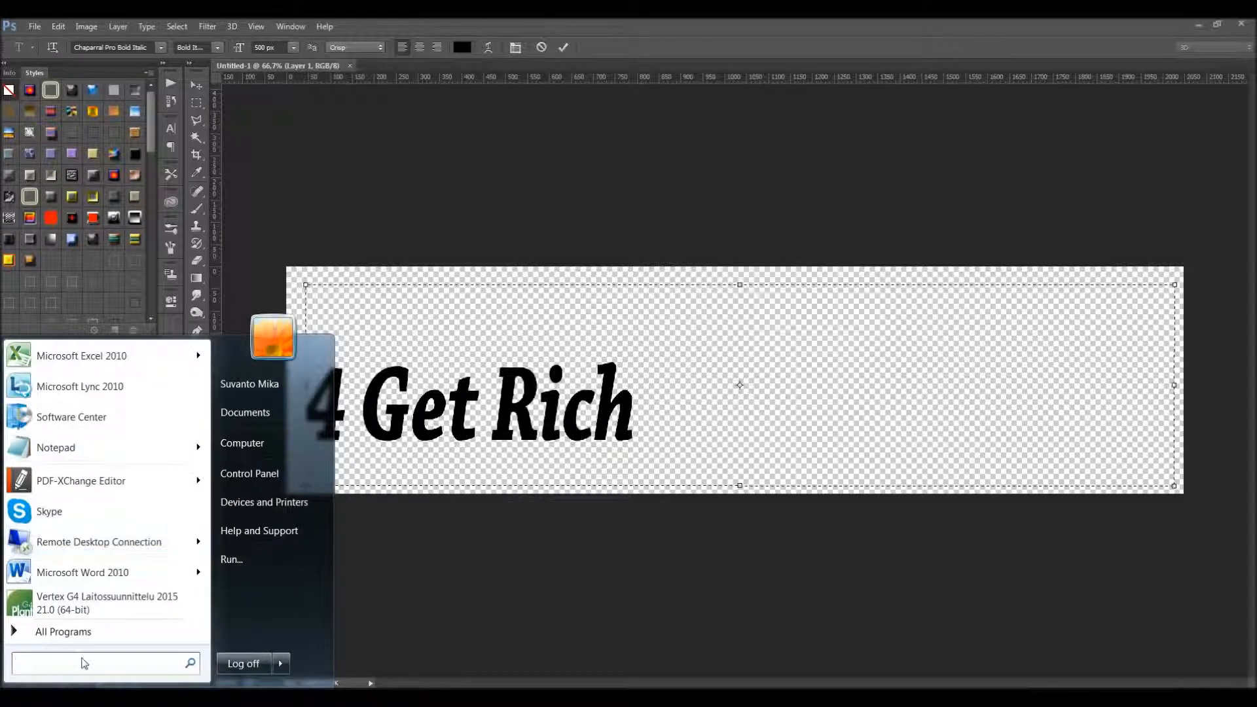
pyautogui.write('chara')
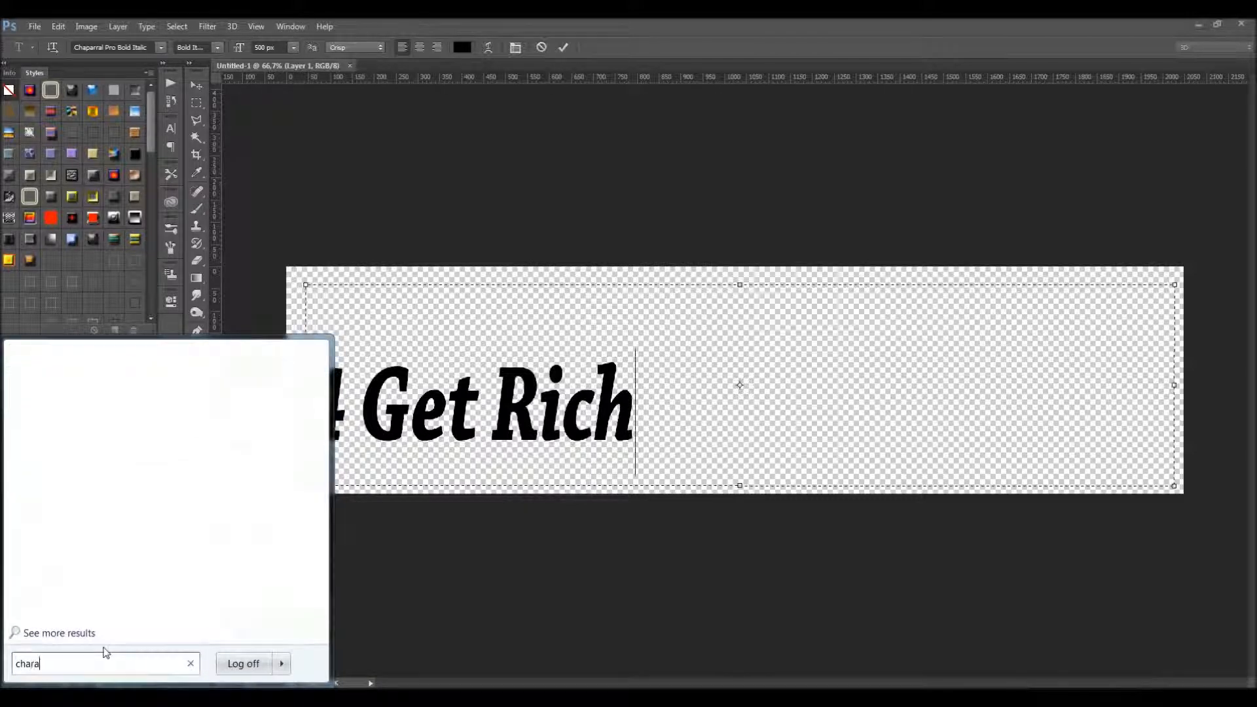
pyautogui.click(99, 377)
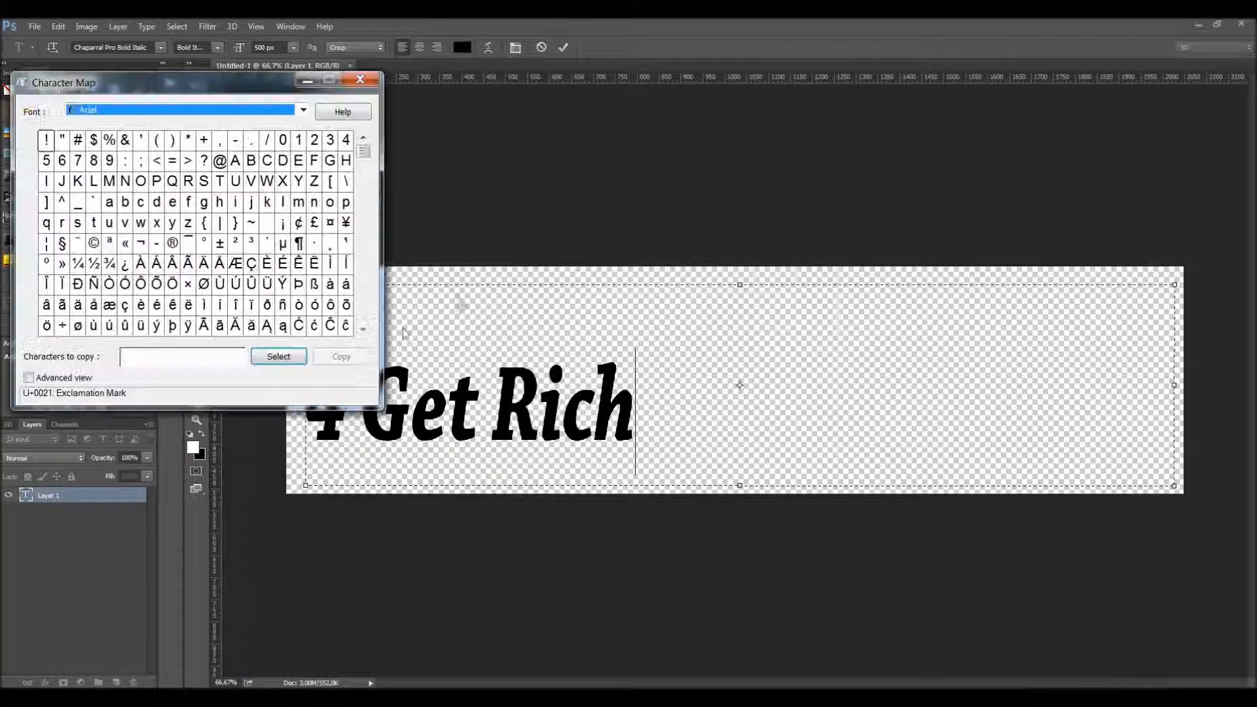
pyautogui.doubleClick(95, 245)
pyautogui.hotkey('ctrl', 'a')
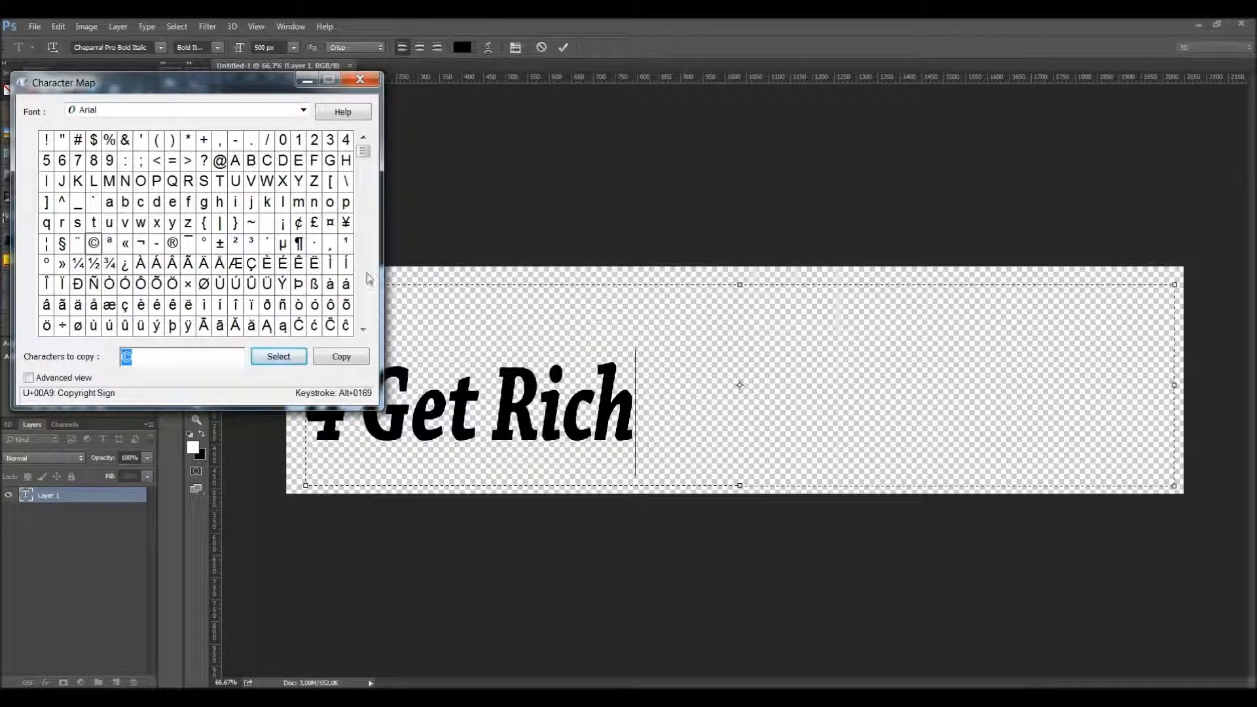
pyautogui.click(360, 81)
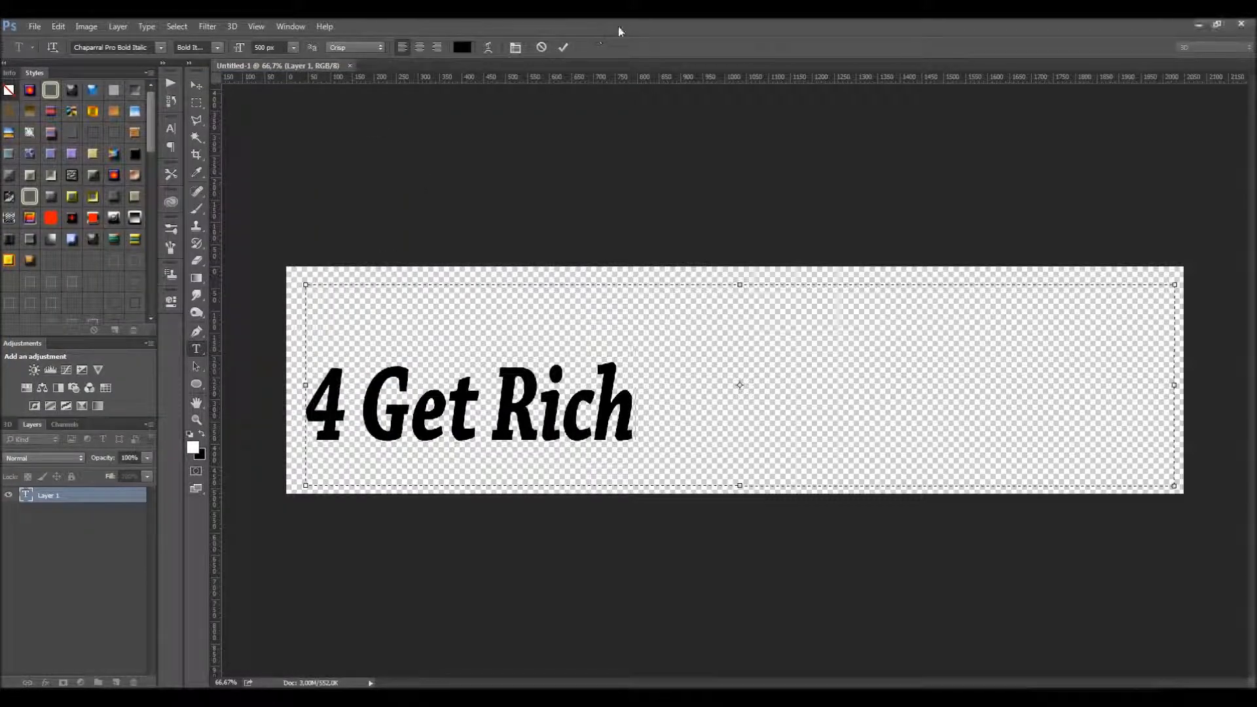
# - Insert the copyright sign © in front of the 4 Get Rich text
pyautogui.press('Left')
pyautogui.press('Left')
pyautogui.press('Left')
pyautogui.press('Left')
pyautogui.press('Left')
pyautogui.press('Left')
pyautogui.press('Left')
pyautogui.press('Left')
pyautogui.press('Left')
pyautogui.press('Left')
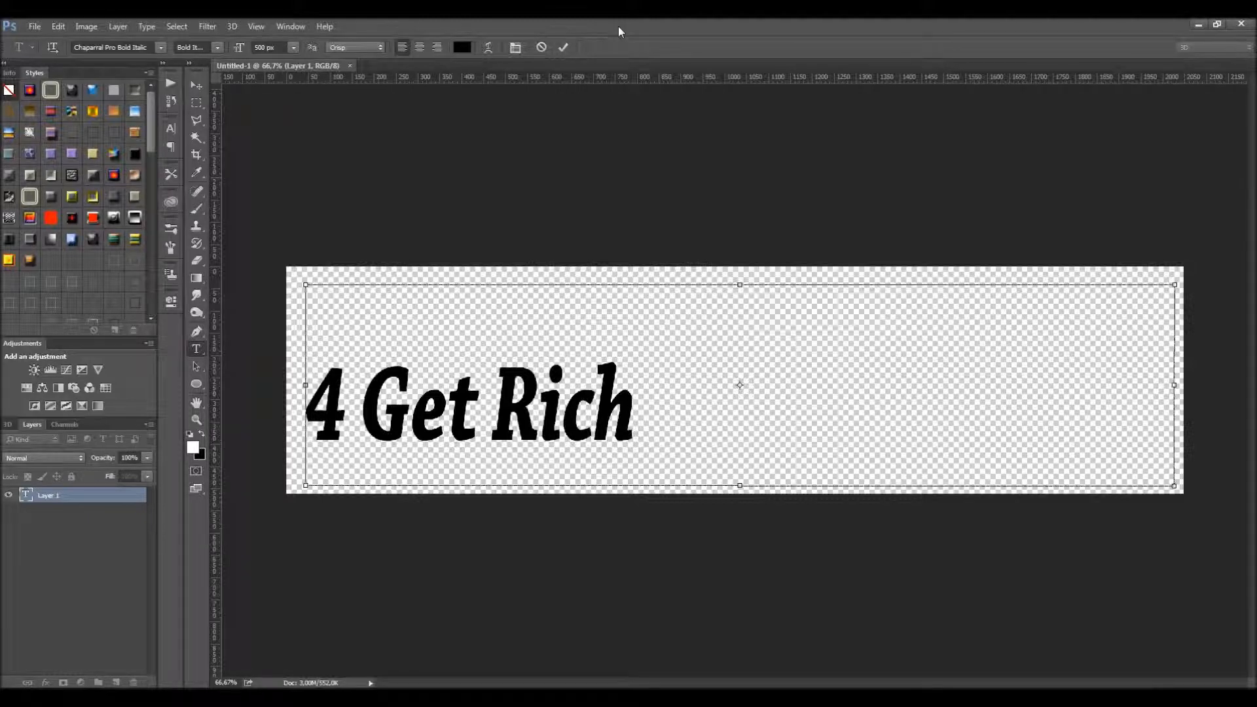
pyautogui.write('©')
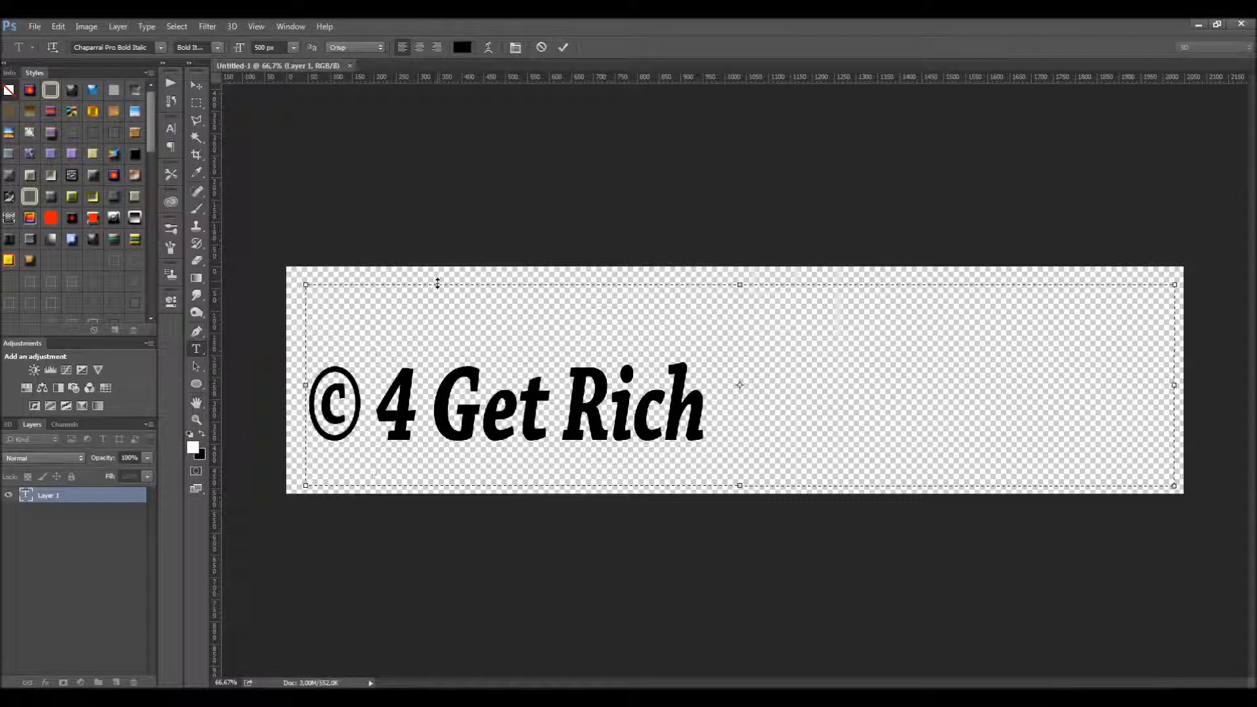
# - Remove the space after the copyright sign and commit the text as ©4 Get Rich
pyautogui.hotkey('shift', 'End')
pyautogui.press('Delete')
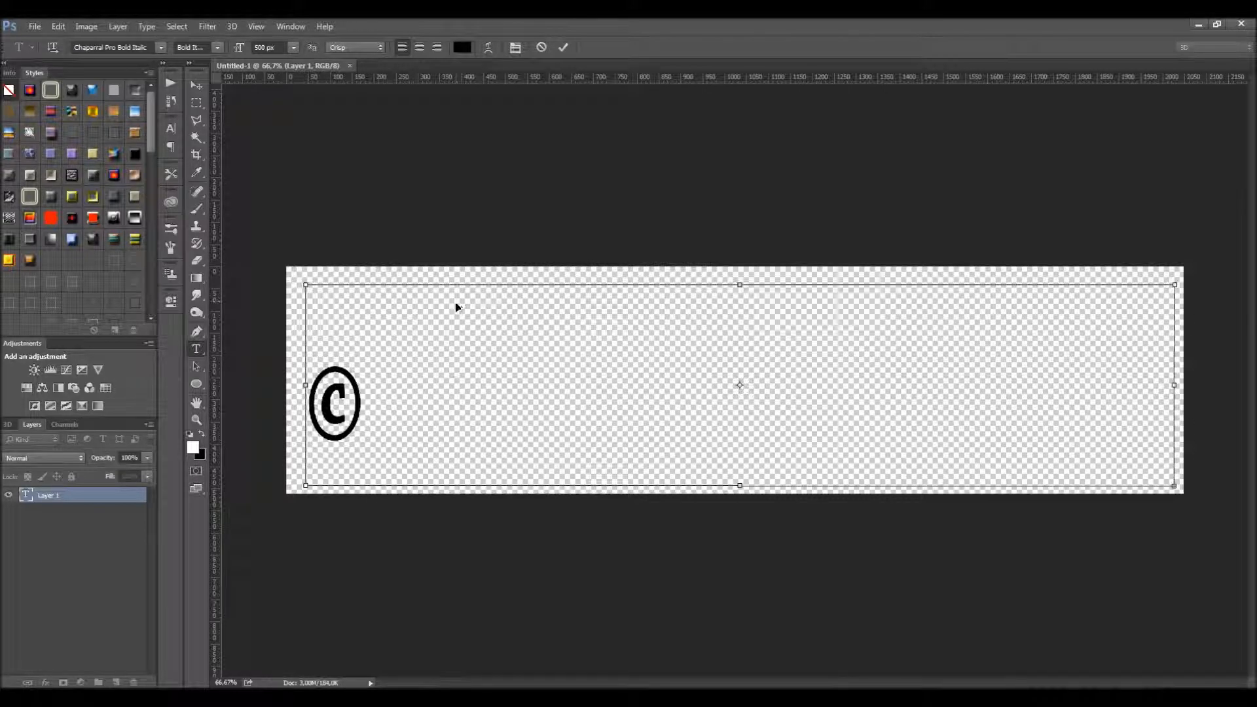
pyautogui.hotkey('ctrl', 'z')
pyautogui.hotkey('ctrl', 'Return')
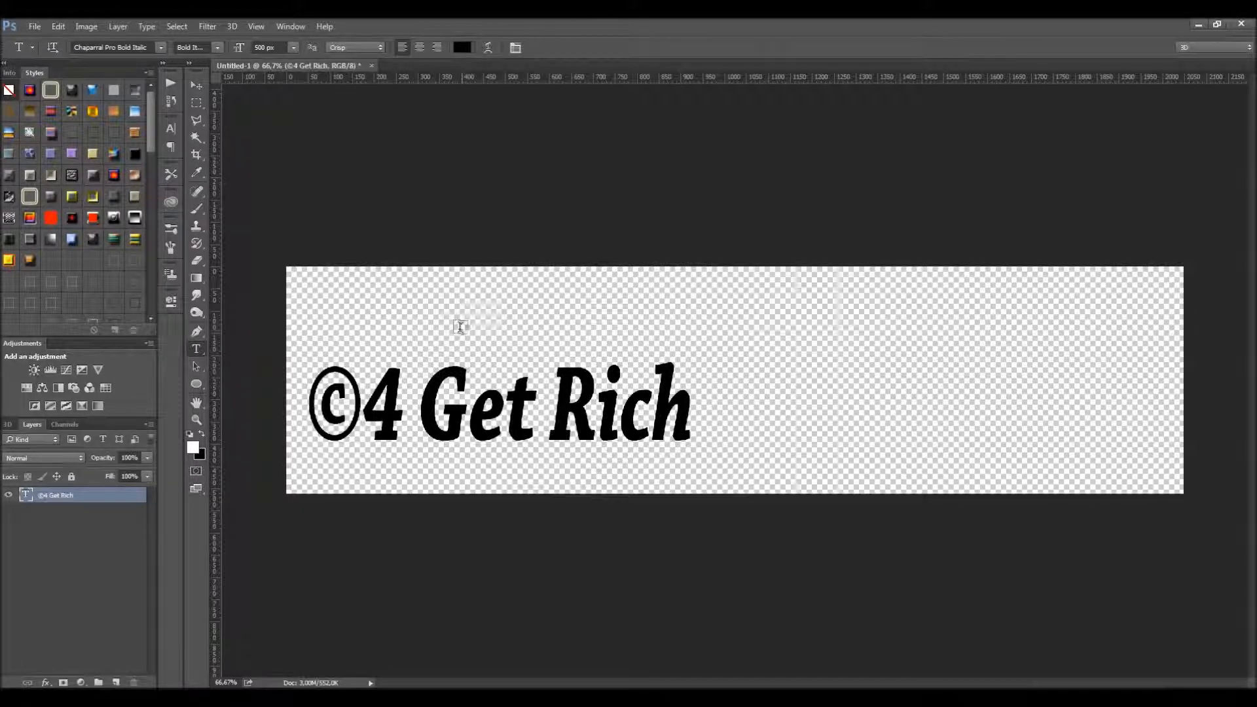
# - Move the ©4 Get Rich text higher on the canvas and scale it proportionally to about 150%, keeping it inside the canvas edges
pyautogui.click(197, 86)
pyautogui.moveTo(556, 402); pyautogui.dragTo(582, 377)
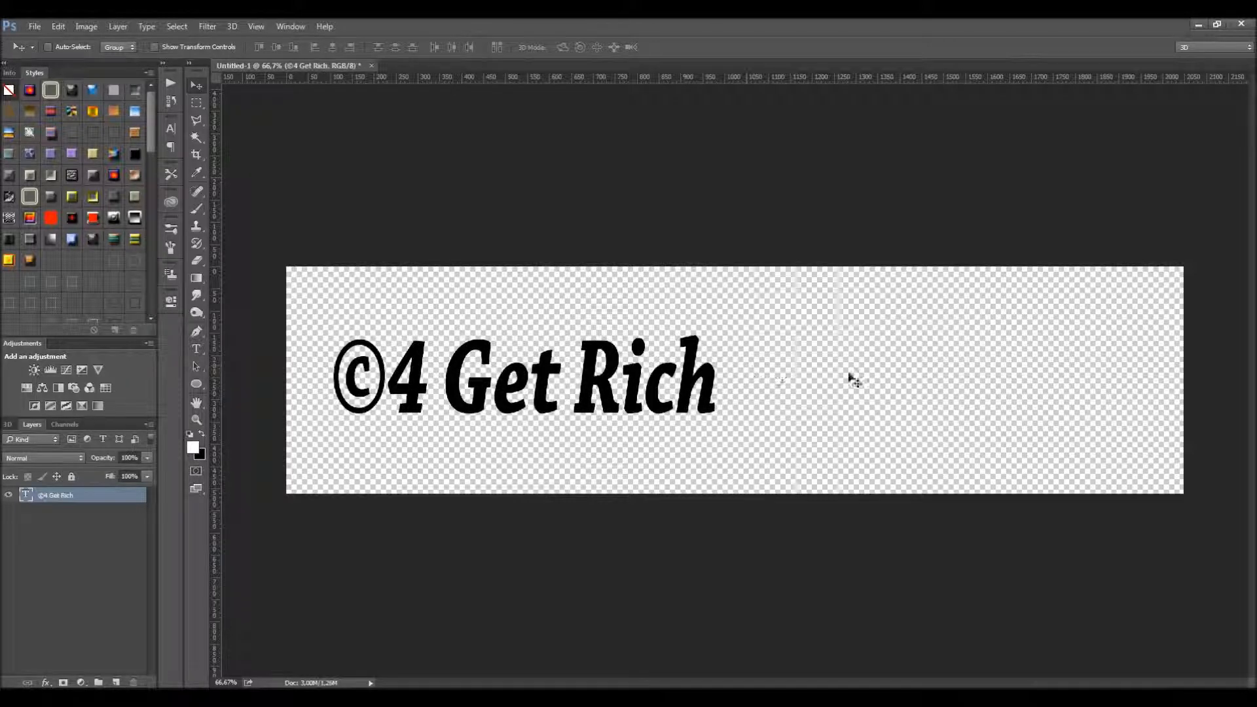
pyautogui.hotkey('ctrl', 't')
pyautogui.moveTo(1199, 257); pyautogui.dragTo(66, 200)
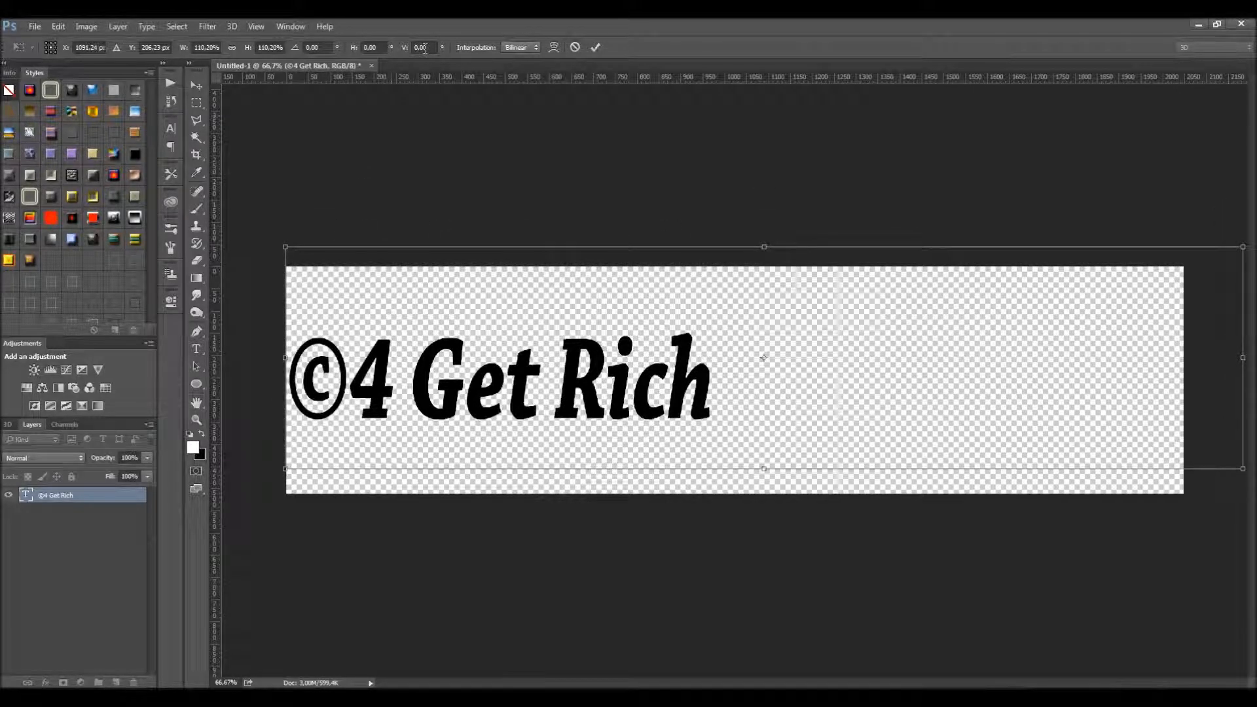
pyautogui.moveTo(286, 246); pyautogui.dragTo(130, 146)
pyautogui.moveTo(344, 398); pyautogui.dragTo(544, 390)
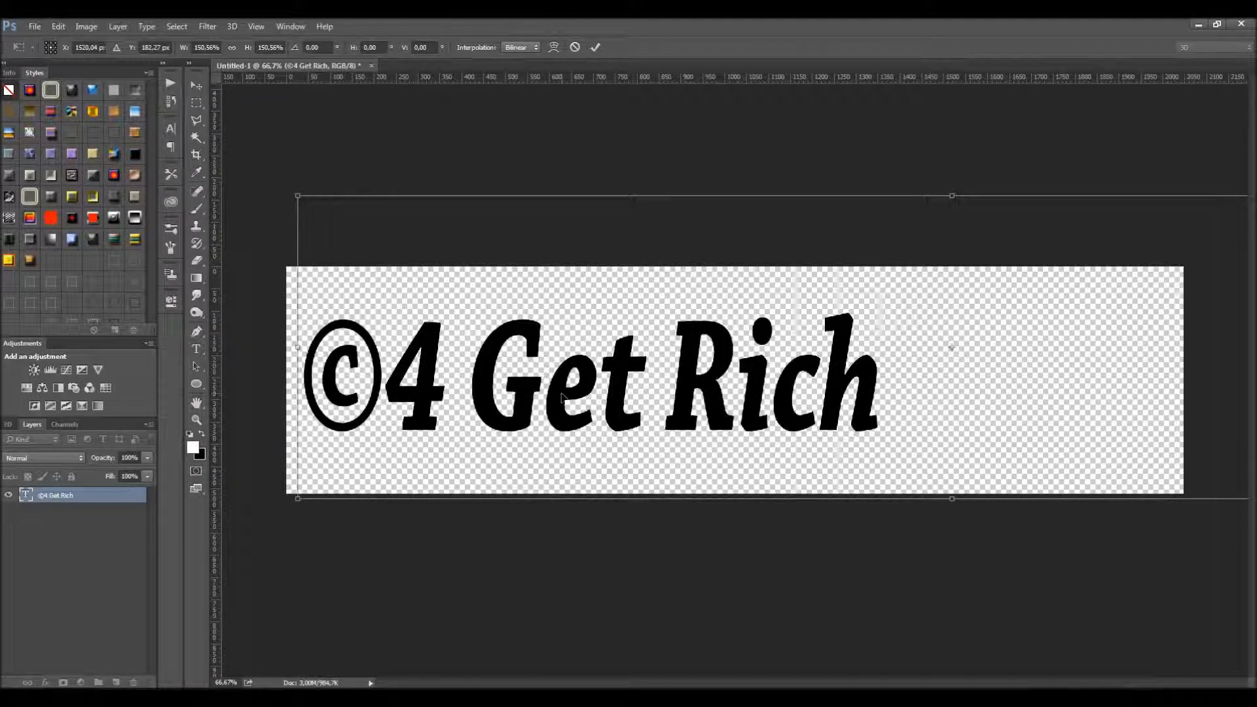
pyautogui.press('Return')
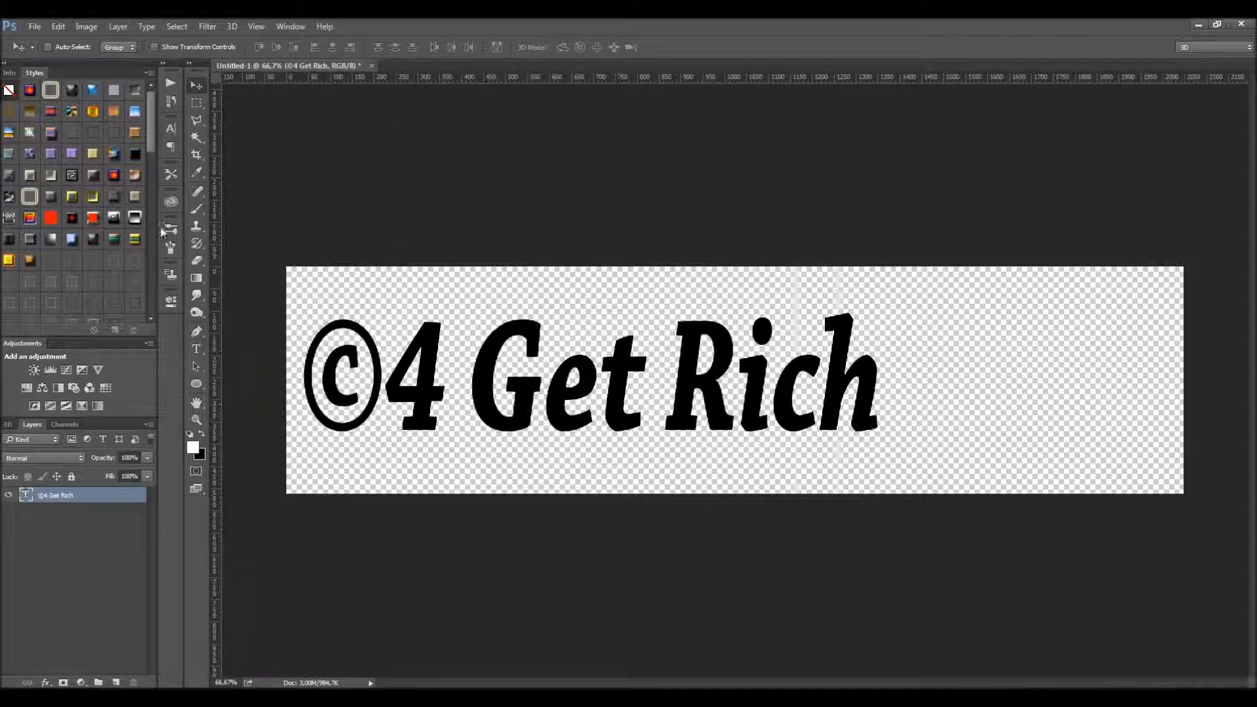
# - Try several preset layer styles on the ©4 Get Rich text and clear the applied style
pyautogui.click(71, 240)
pyautogui.click(51, 239)
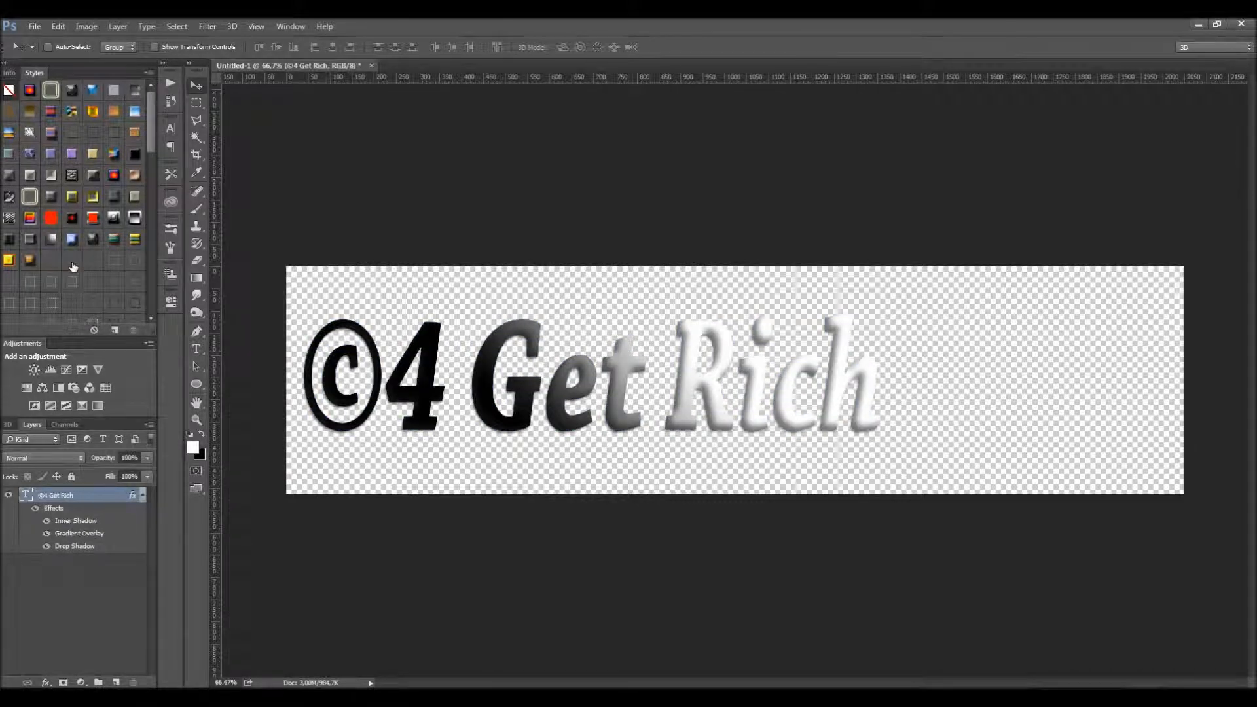
pyautogui.click(72, 282)
pyautogui.scroll(-10, 150, 159)
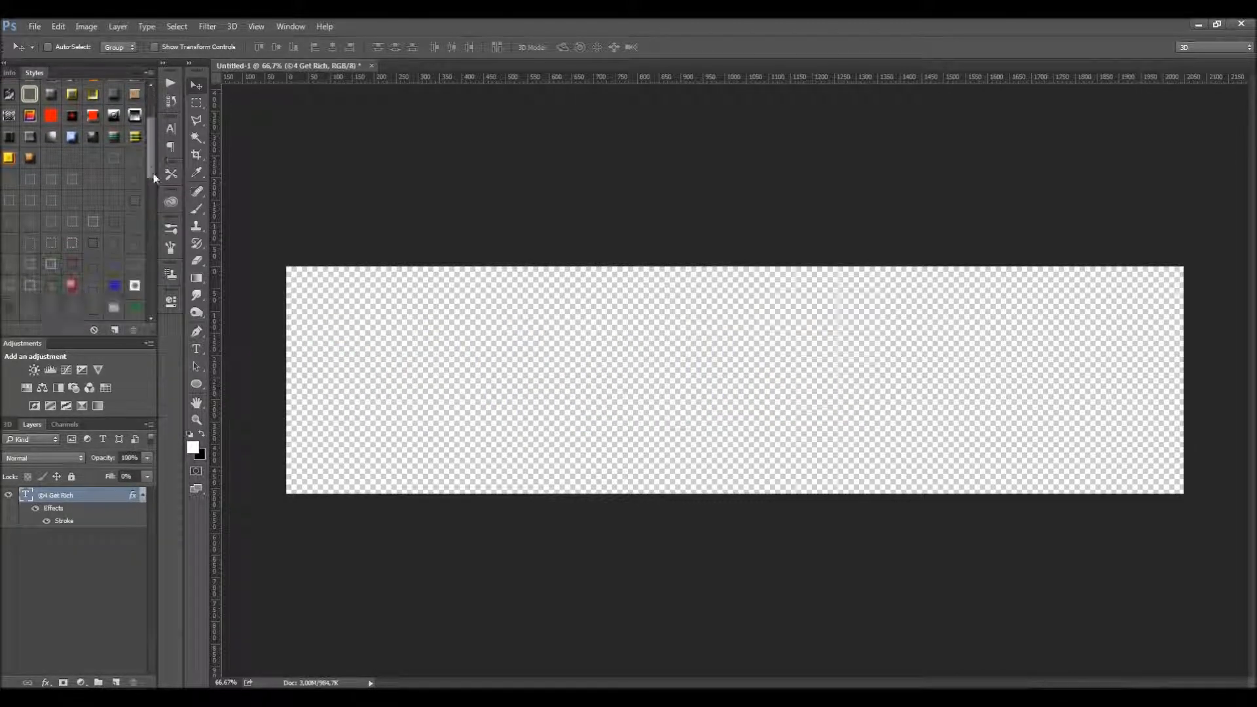
pyautogui.click(54, 194)
pyautogui.click(90, 237)
pyautogui.click(92, 281)
pyautogui.click(71, 259)
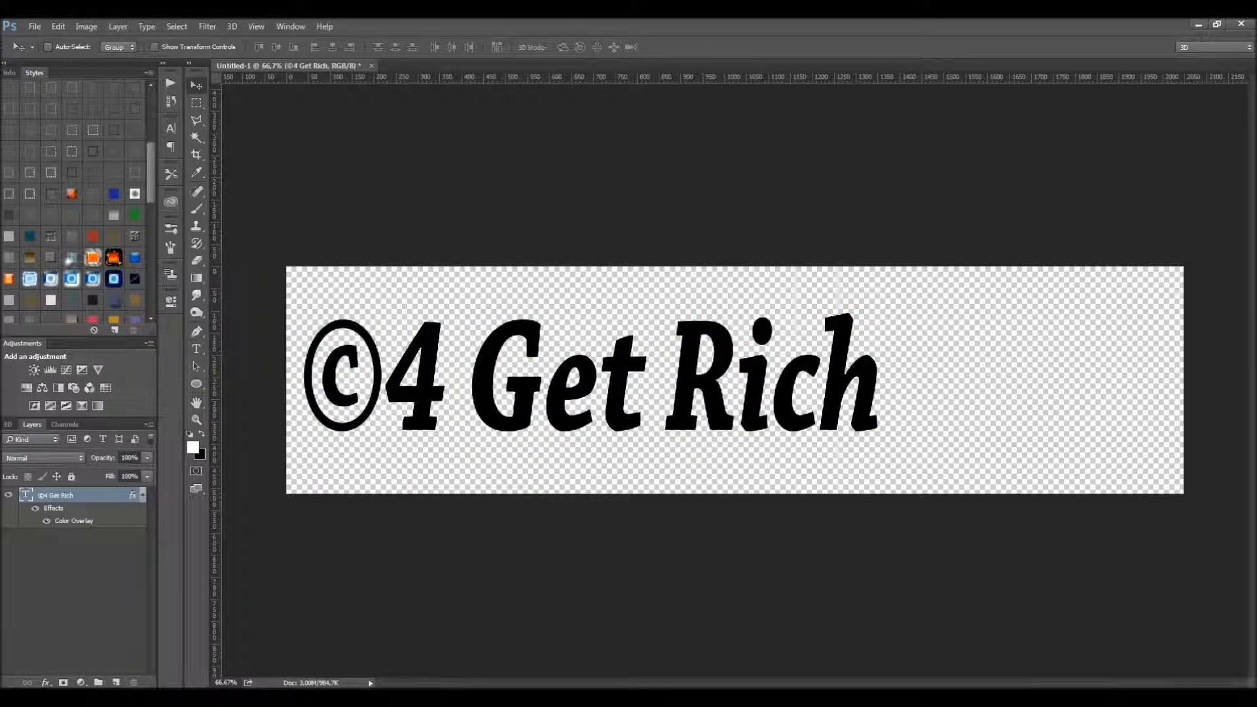
pyautogui.click(72, 194)
pyautogui.scroll(5, 153, 196)
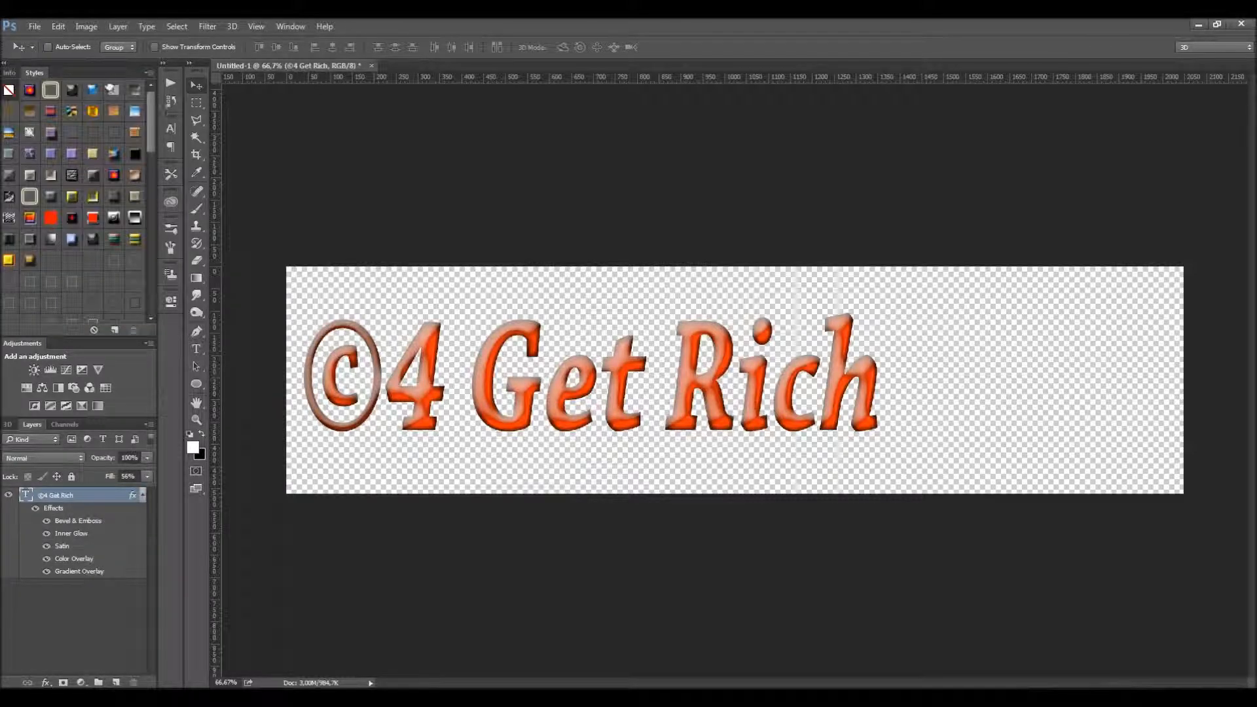
pyautogui.click(9, 90)
# - Shift the ©4 Get Rich text slightly right on the canvas and enable Bevel & Emboss in its layer style
pyautogui.moveTo(401, 351); pyautogui.dragTo(434, 355)
pyautogui.doubleClick(118, 497)
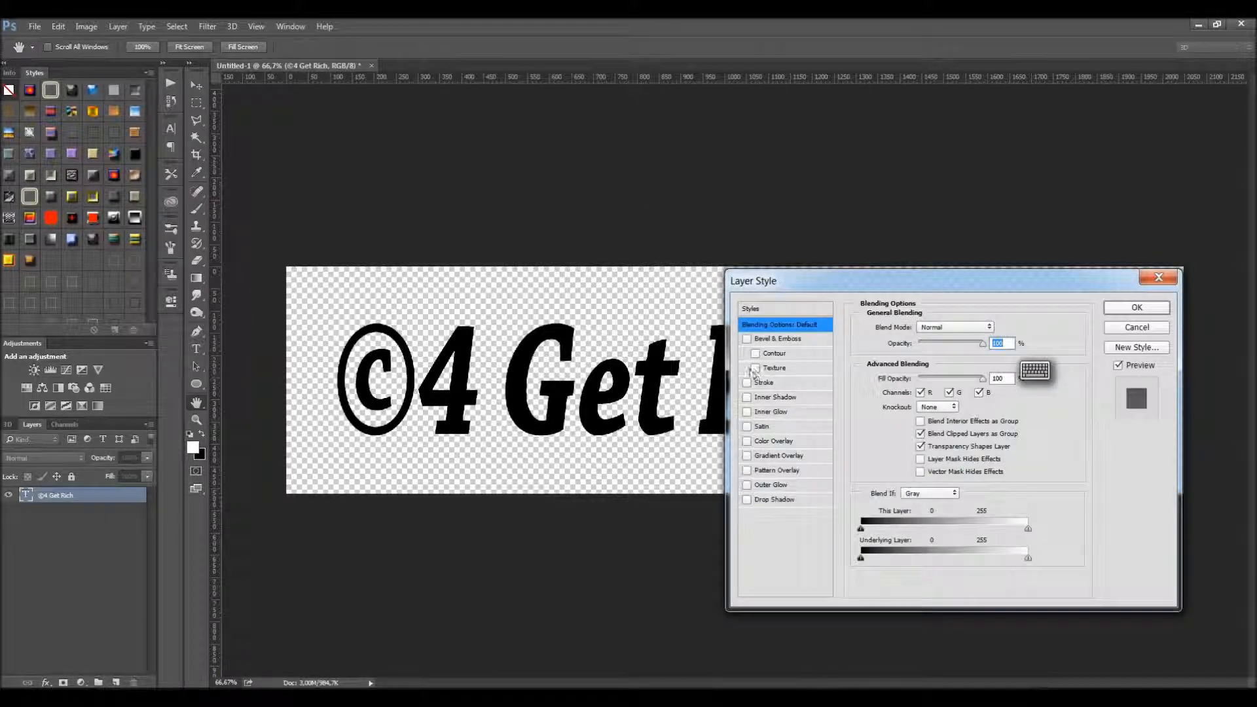
pyautogui.click(746, 339)
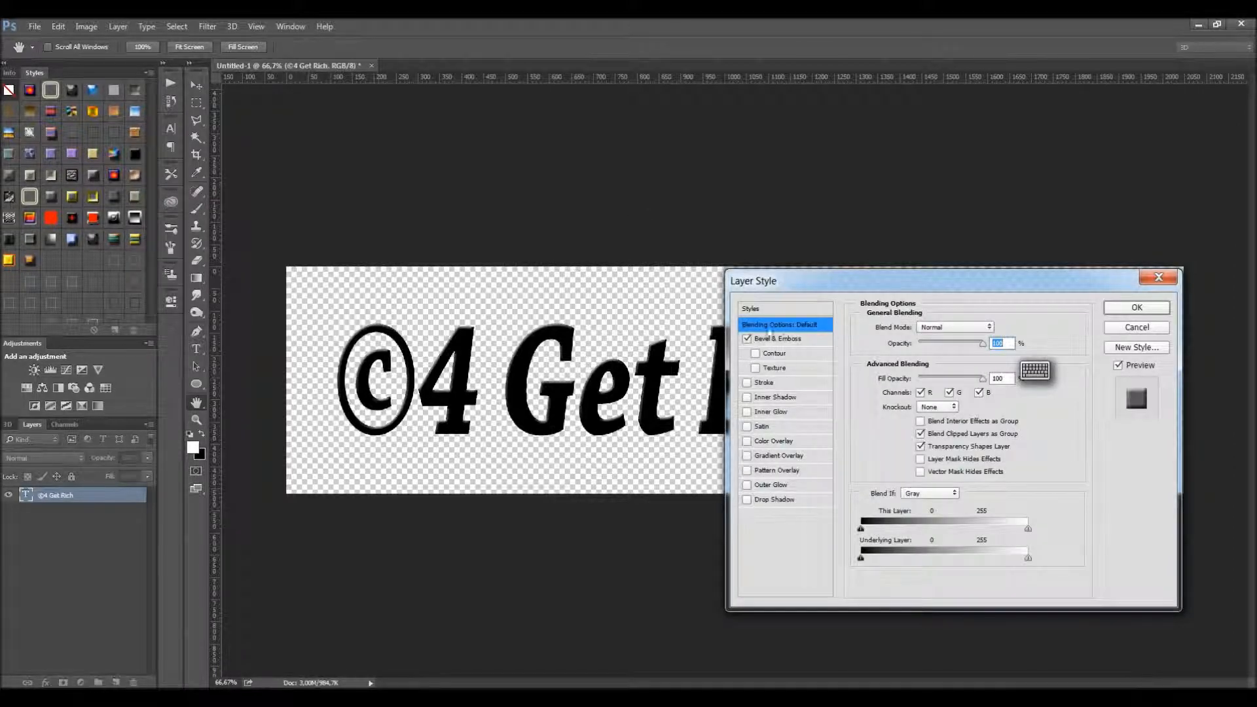
pyautogui.moveTo(825, 289); pyautogui.dragTo(633, 442)
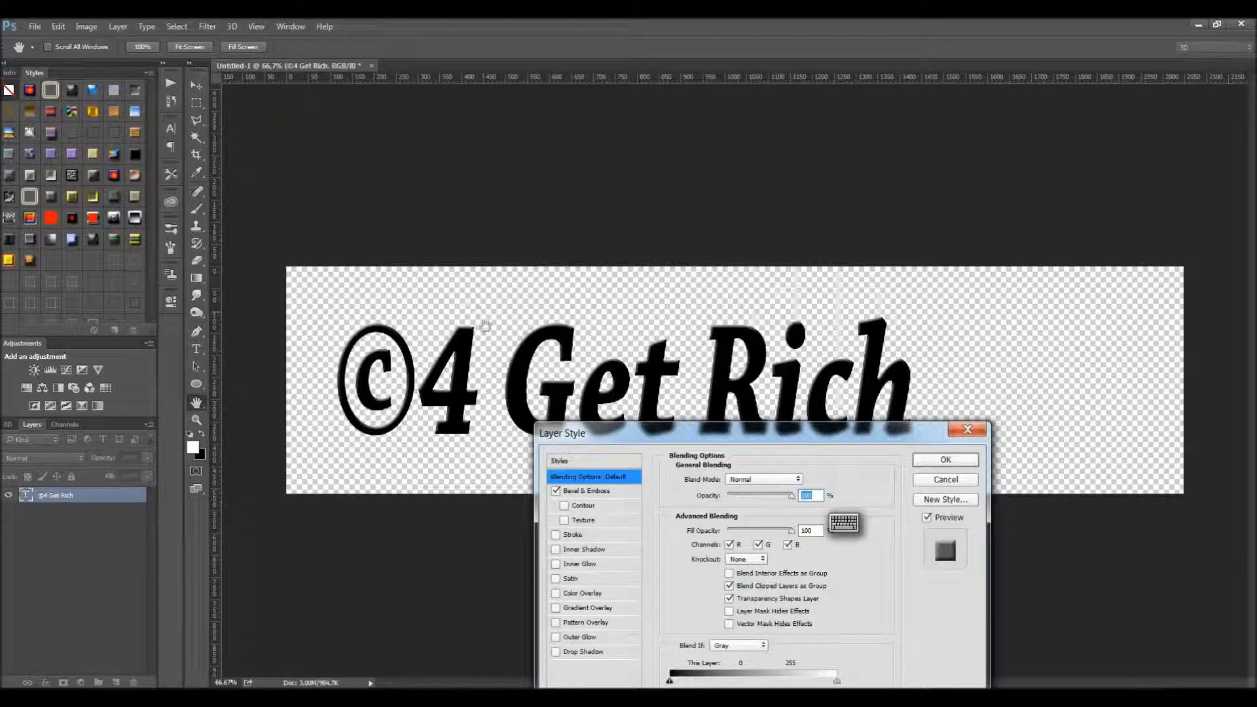
pyautogui.click(592, 492)
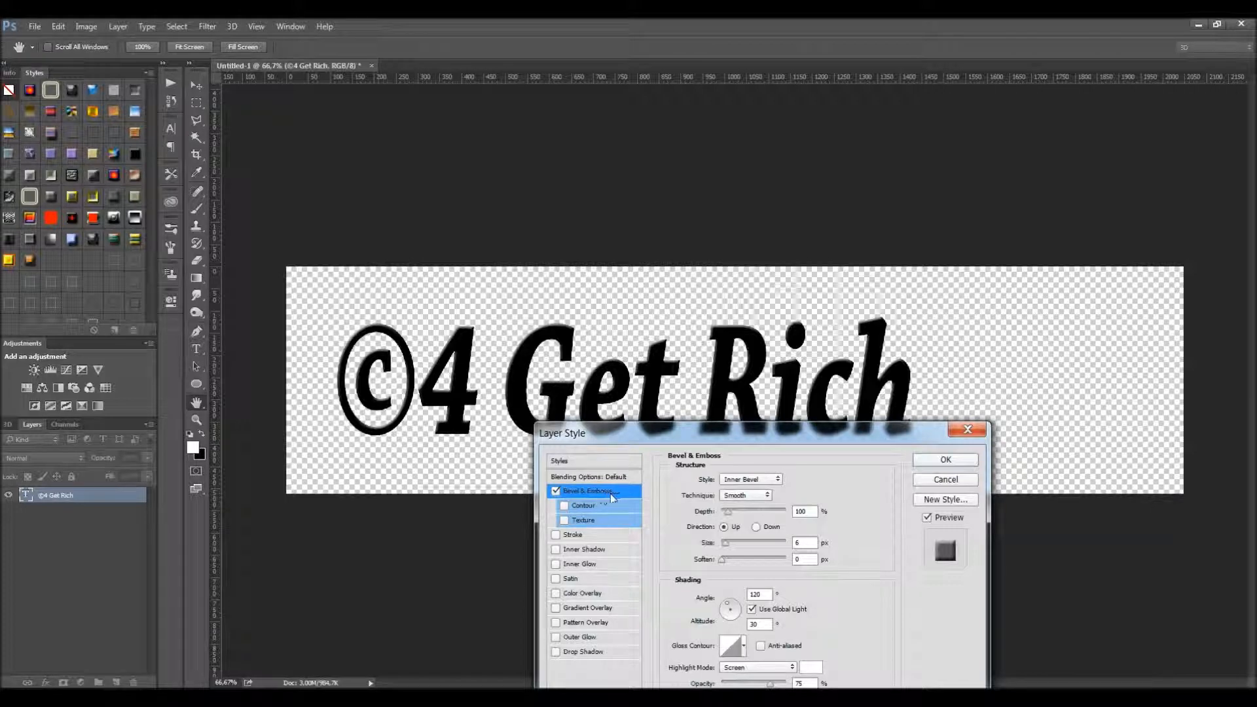
# - Set the Bevel & Emboss style to Emboss and its technique to Chisel Hard
pyautogui.click(771, 481)
pyautogui.click(743, 507)
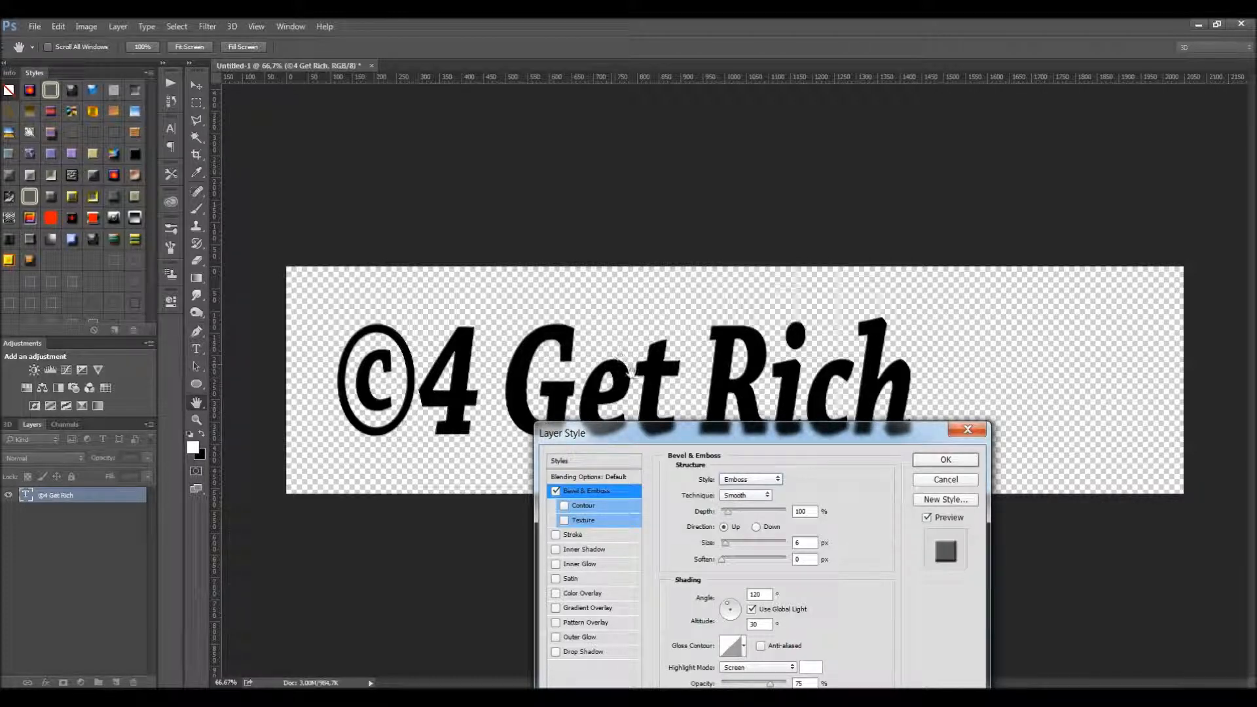
pyautogui.click(759, 496)
pyautogui.click(746, 514)
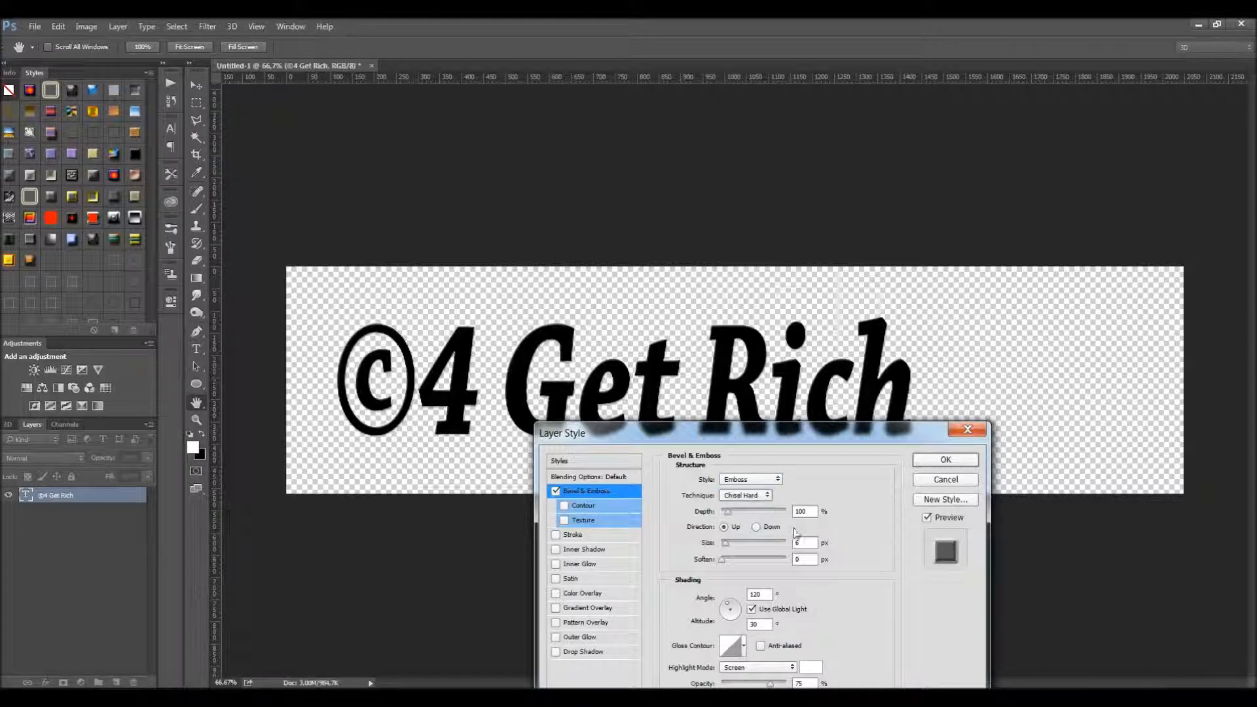
# - Raise the bevel depth to 704% and size to 10 px, increase the softening, and apply the layer style
pyautogui.moveTo(728, 514); pyautogui.dragTo(759, 515)
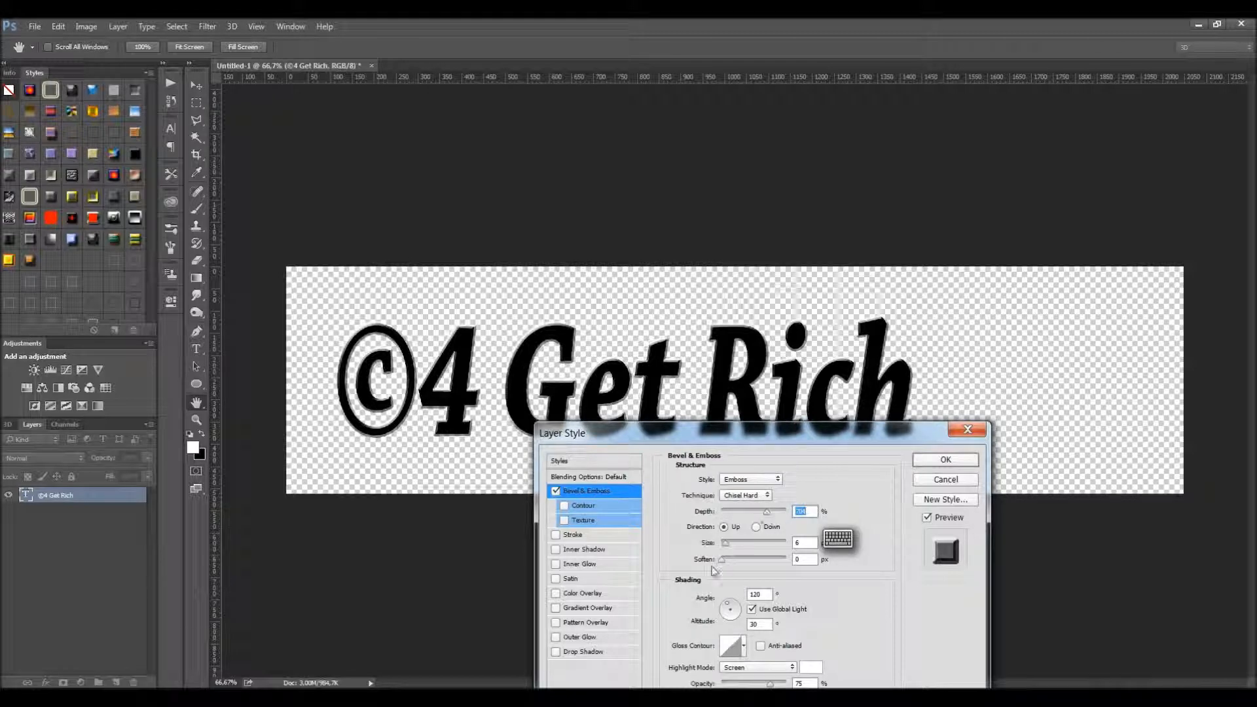
pyautogui.moveTo(725, 547); pyautogui.dragTo(730, 547)
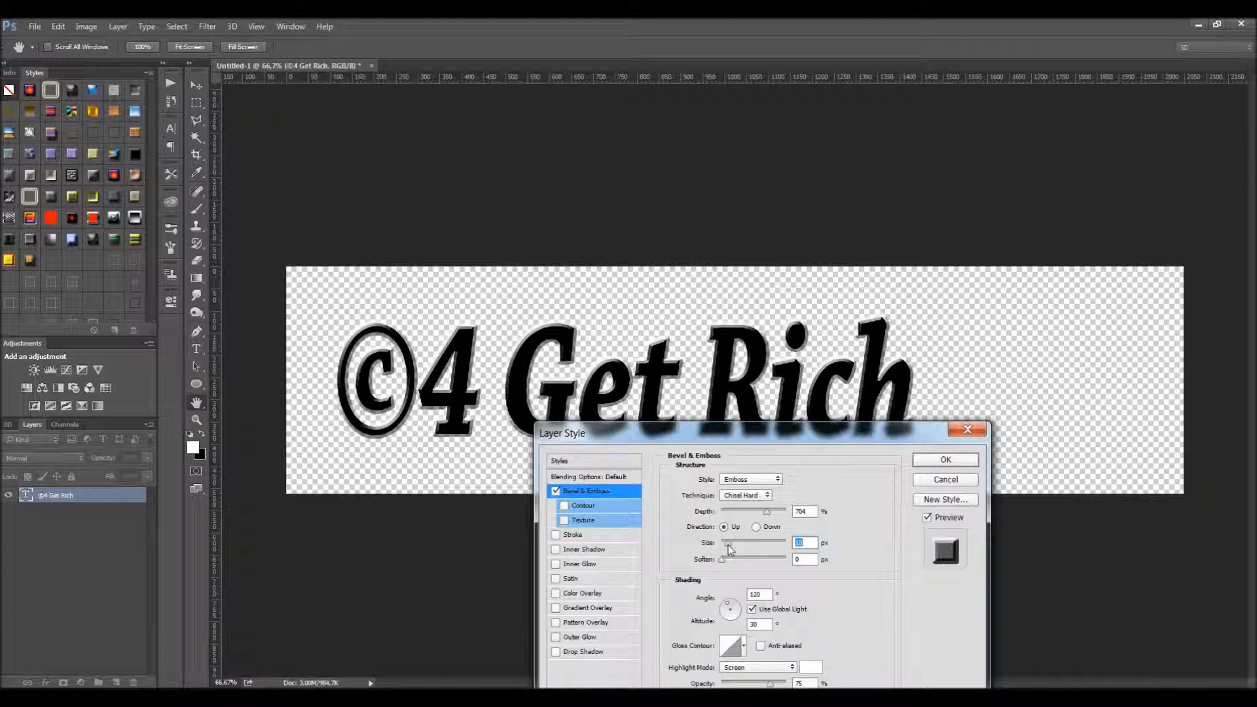
pyautogui.moveTo(721, 560); pyautogui.dragTo(742, 564)
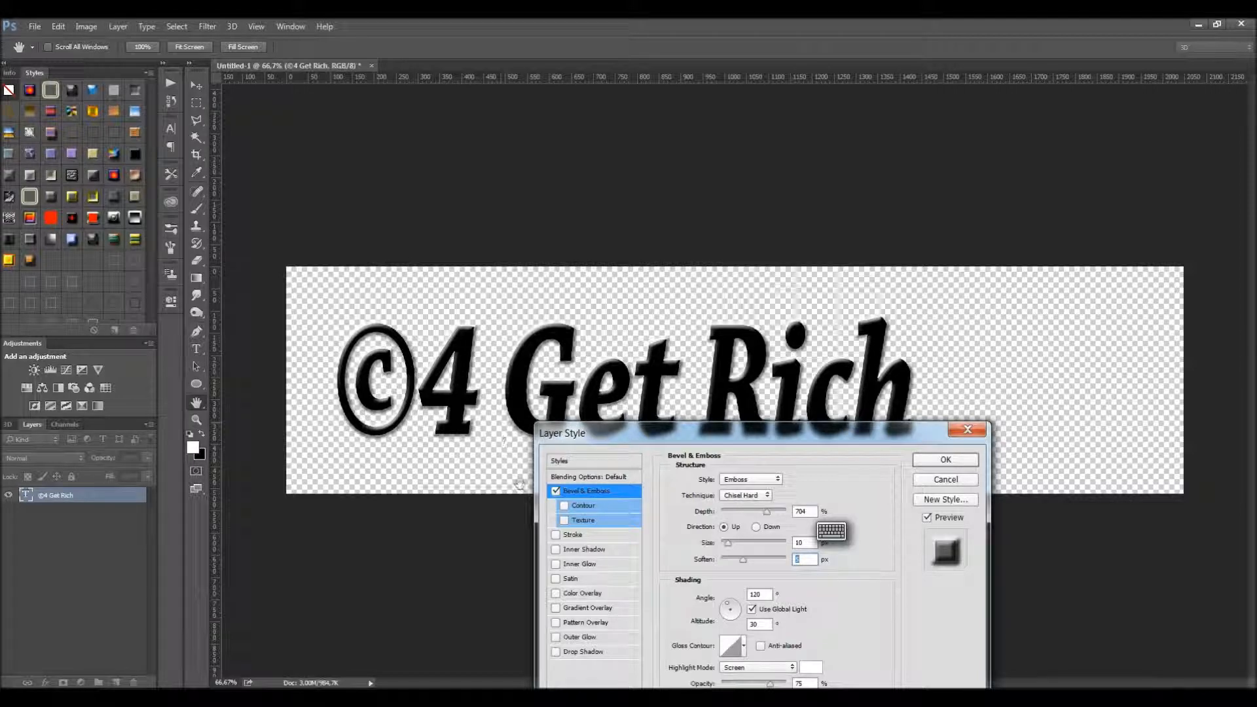
pyautogui.click(920, 459)
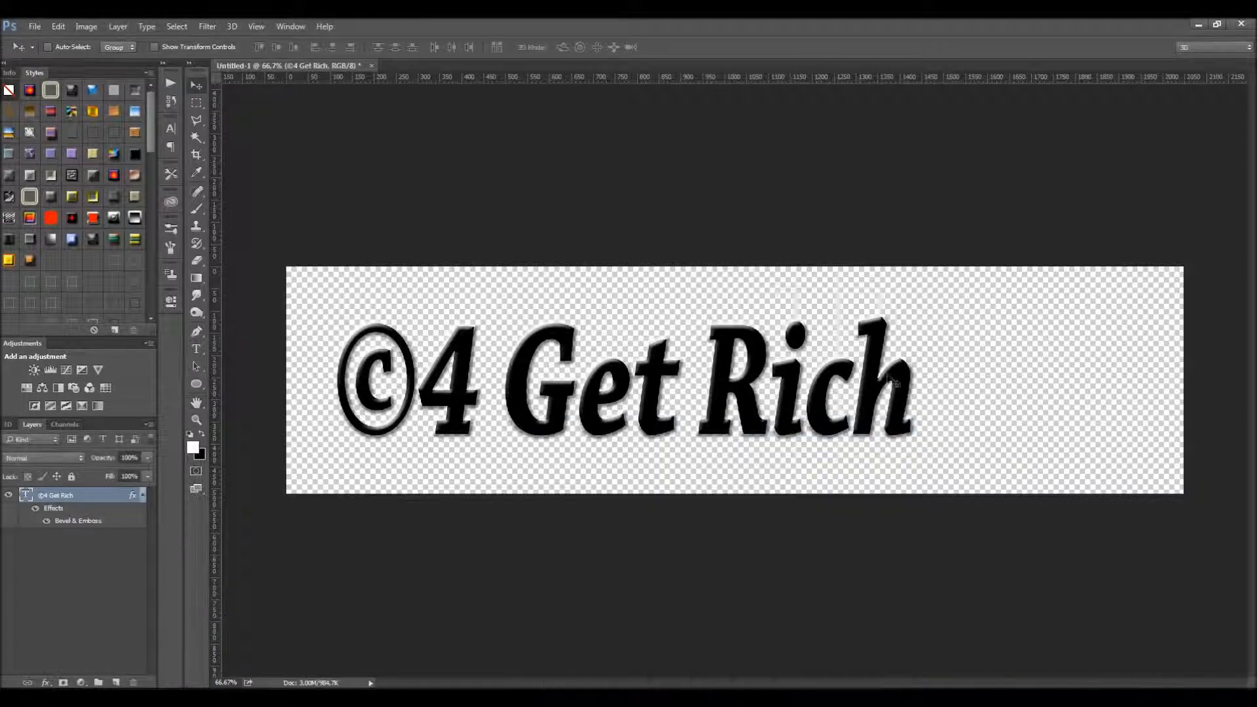
# - Move the ©4 Get Rich text closer to the canvas centre and reduce its layer fill to 0%
pyautogui.moveTo(596, 420); pyautogui.dragTo(653, 420)
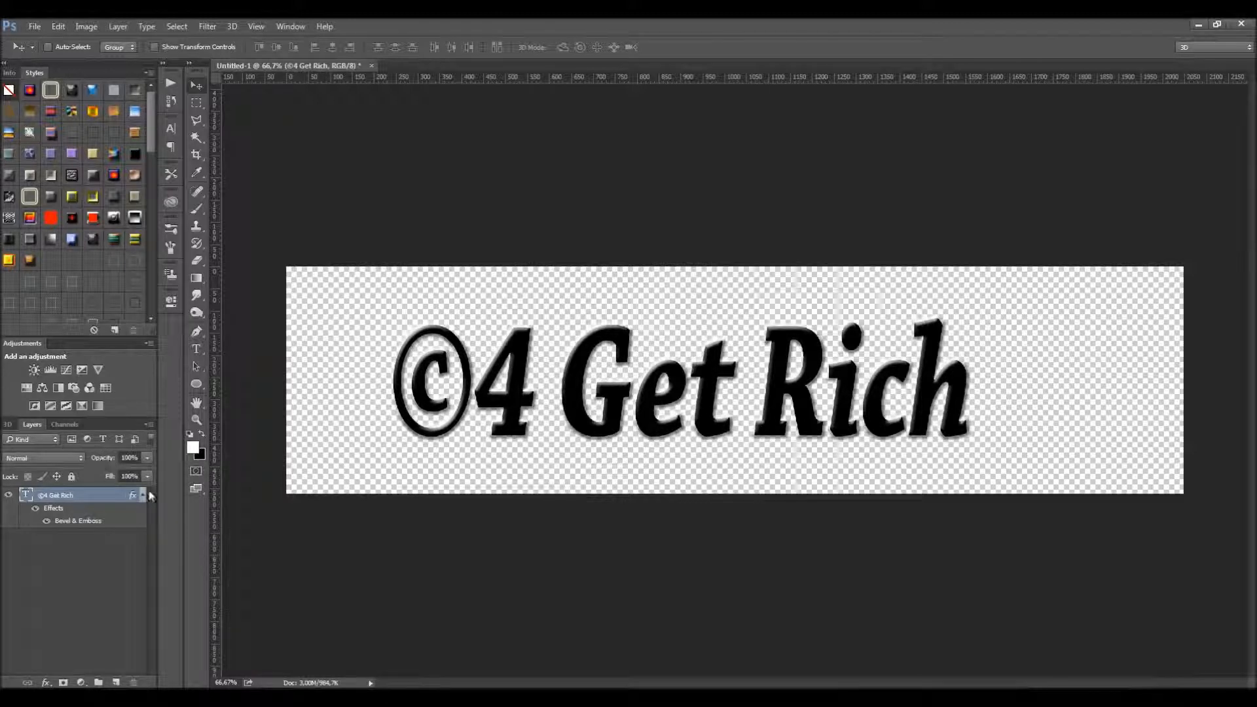
pyautogui.click(147, 460)
pyautogui.moveTo(145, 473)
pyautogui.mouseDown()
pyautogui.moveTo(91, 471)
pyautogui.moveTo(163, 478)
pyautogui.mouseUp()
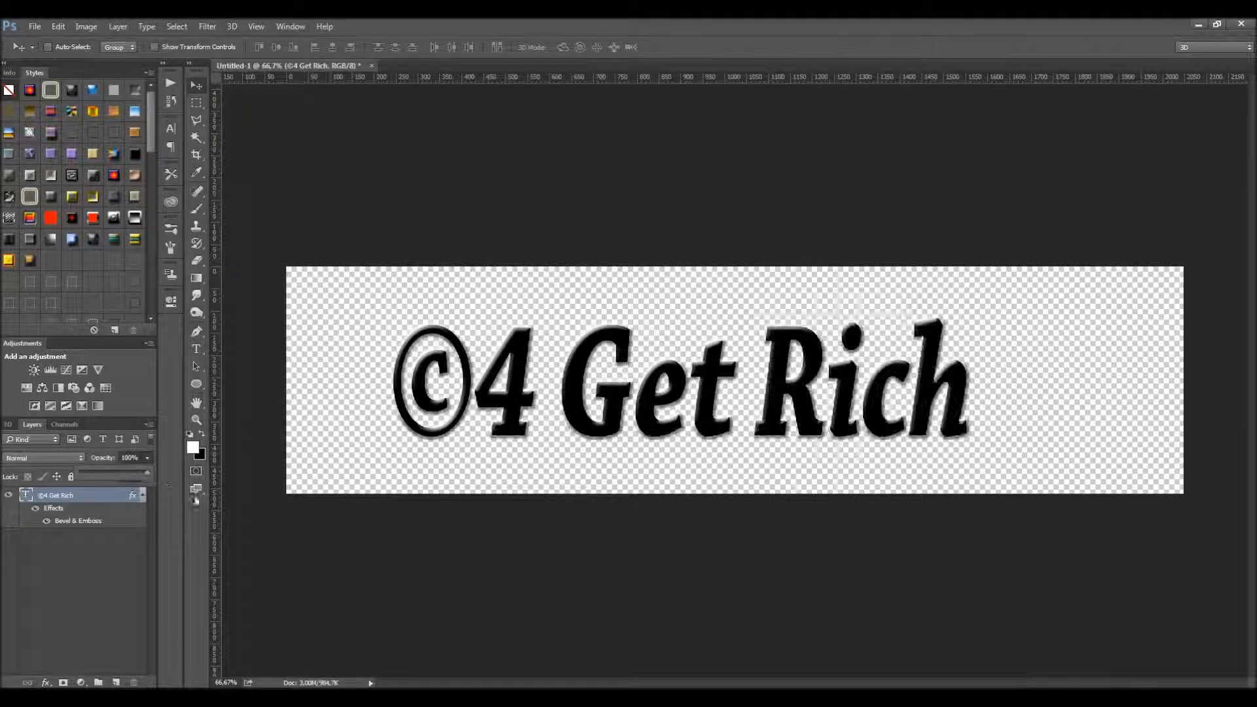
pyautogui.click(126, 557)
pyautogui.click(121, 499)
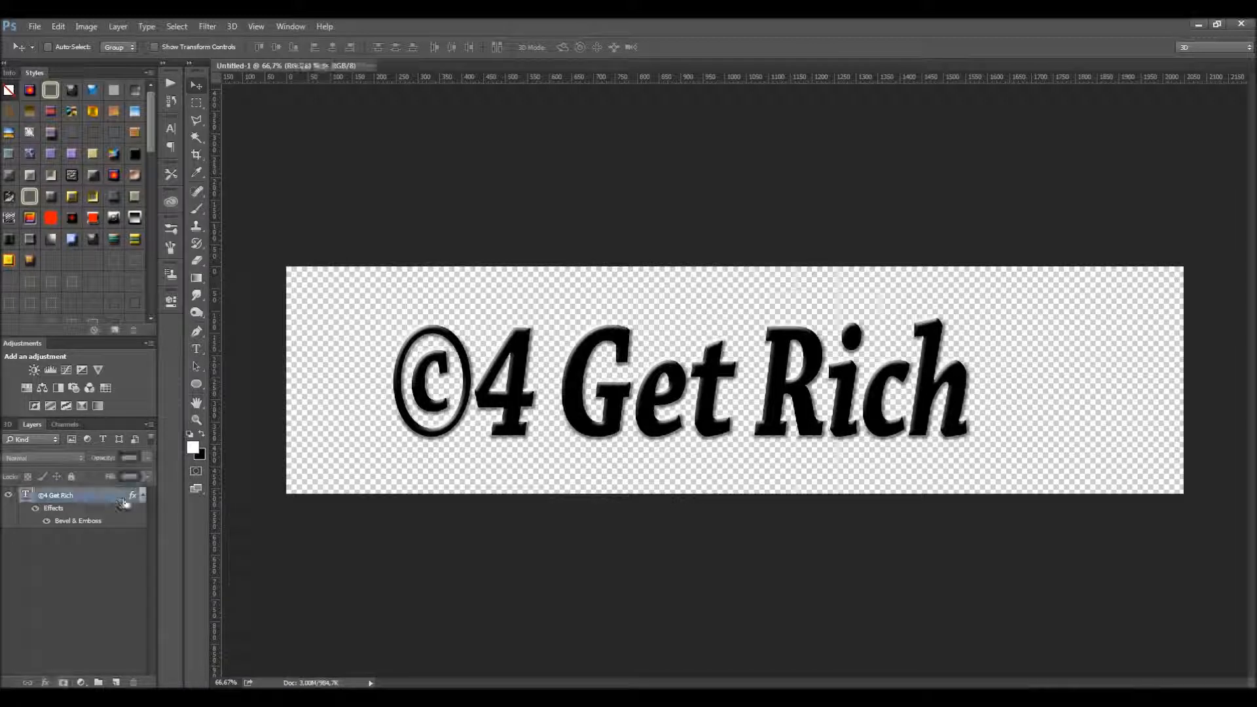
pyautogui.click(147, 477)
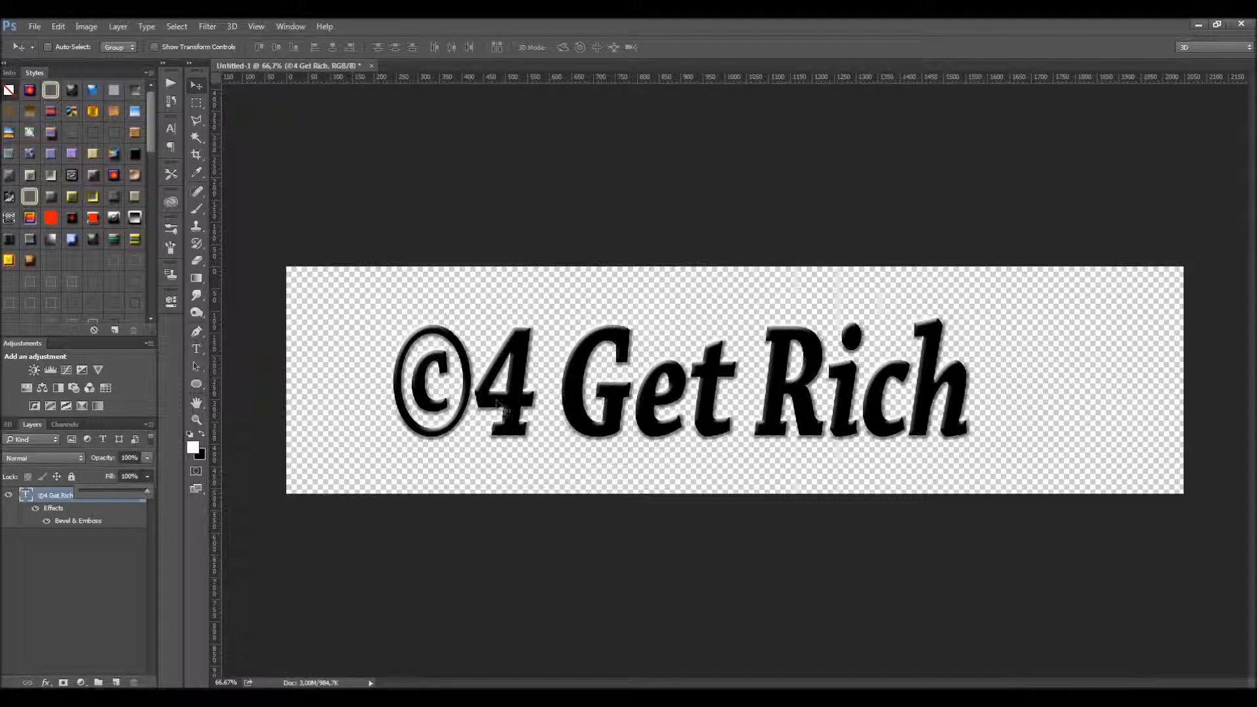
pyautogui.moveTo(145, 501); pyautogui.dragTo(78, 502)
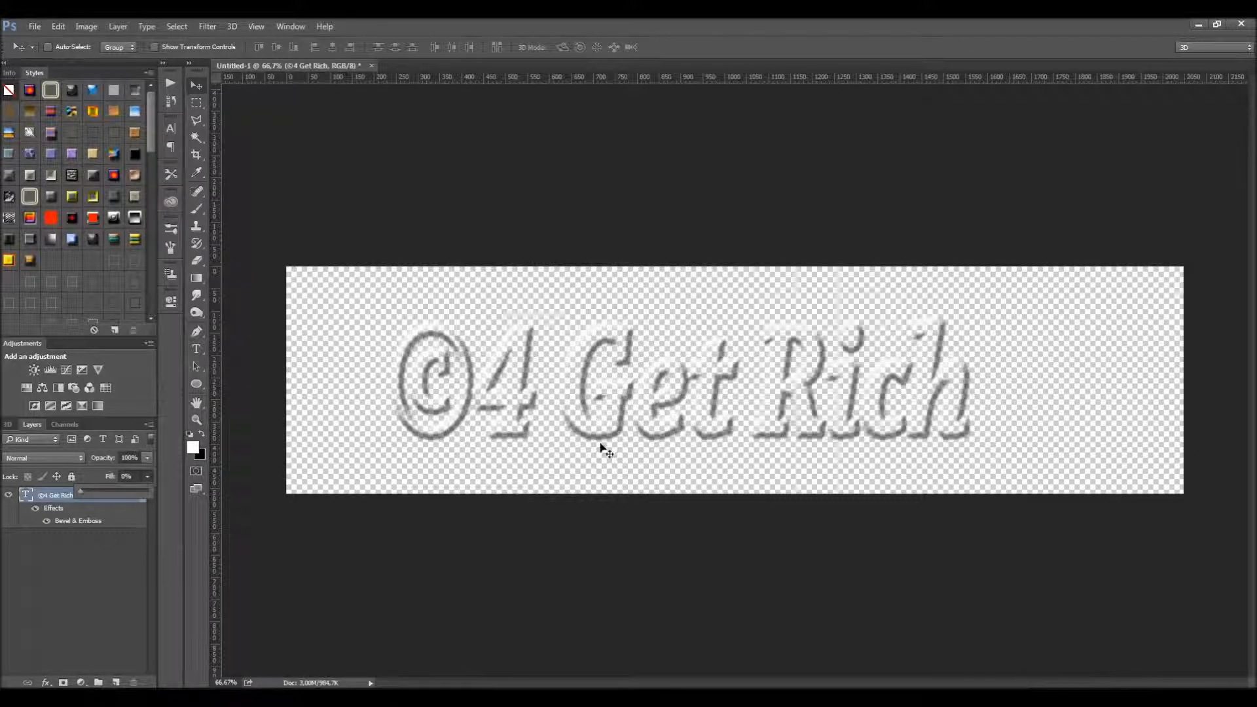
# - Deselect the text layer to inspect the transparent emboss, reselect it and nudge the text slightly right
pyautogui.click(64, 573)
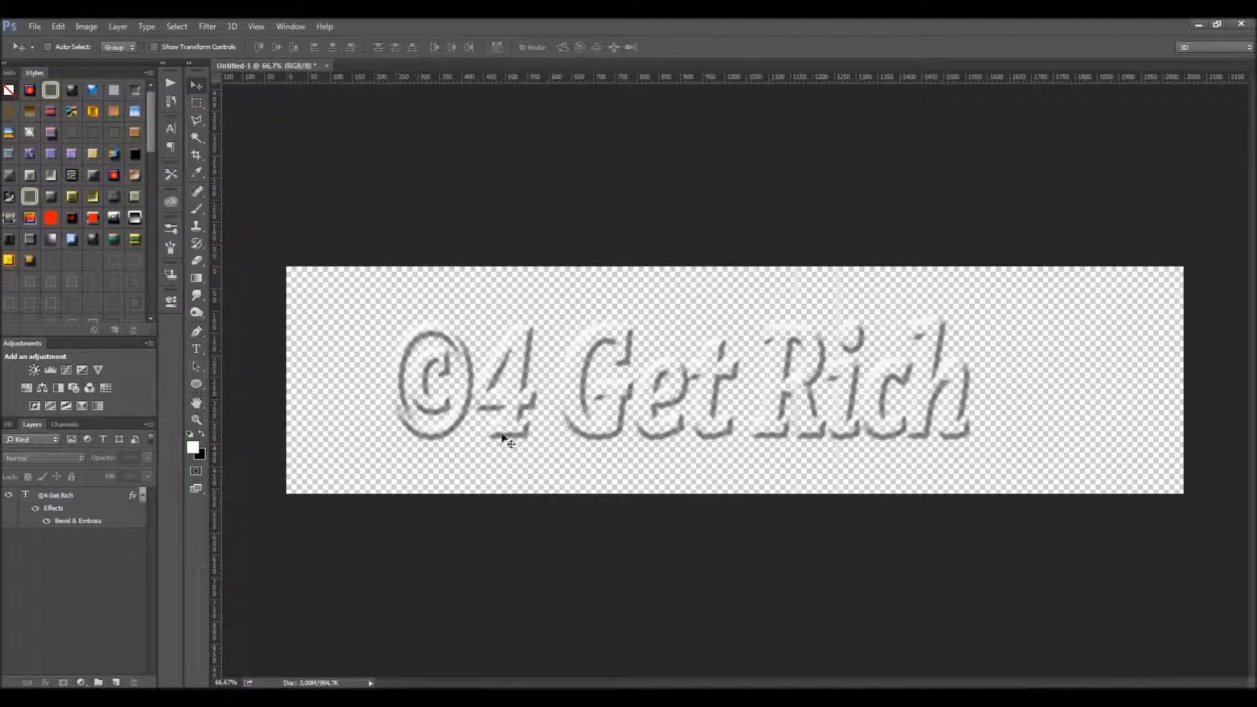
pyautogui.click(661, 426)
pyautogui.click(632, 278)
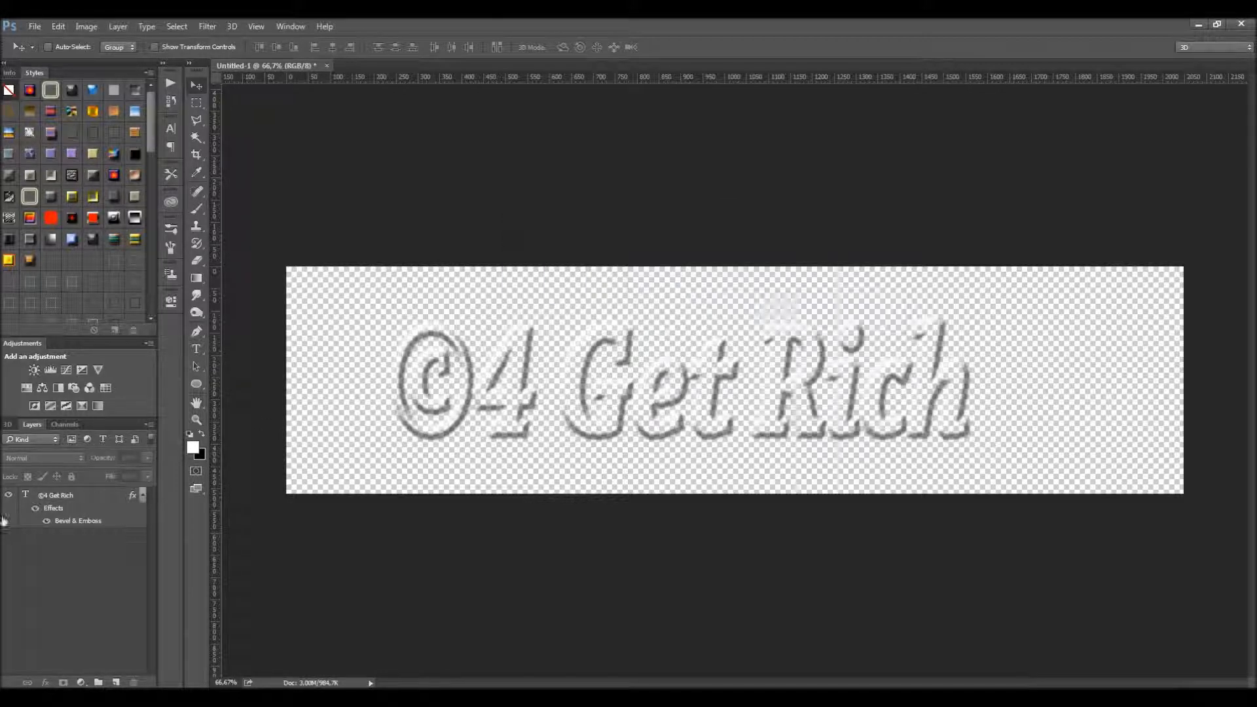
pyautogui.click(59, 495)
pyautogui.moveTo(534, 378); pyautogui.dragTo(548, 377)
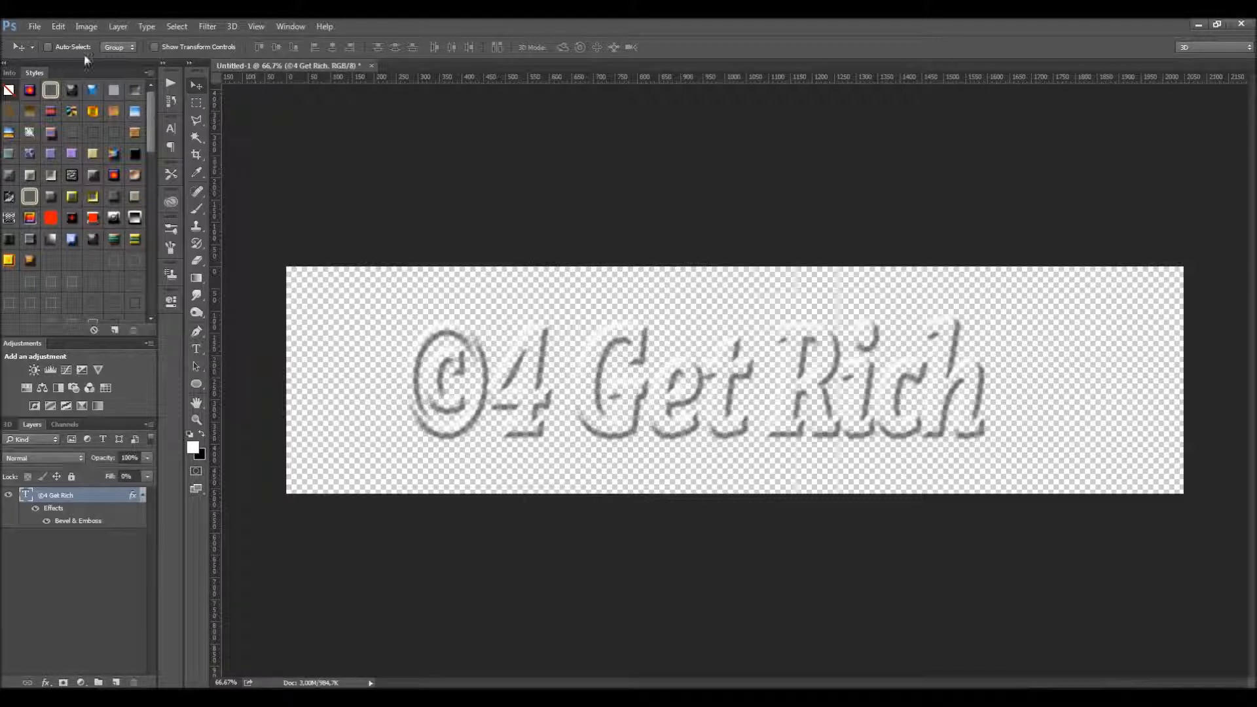
# - Trim the canvas on all four sides based on transparent pixels
pyautogui.click(59, 26)
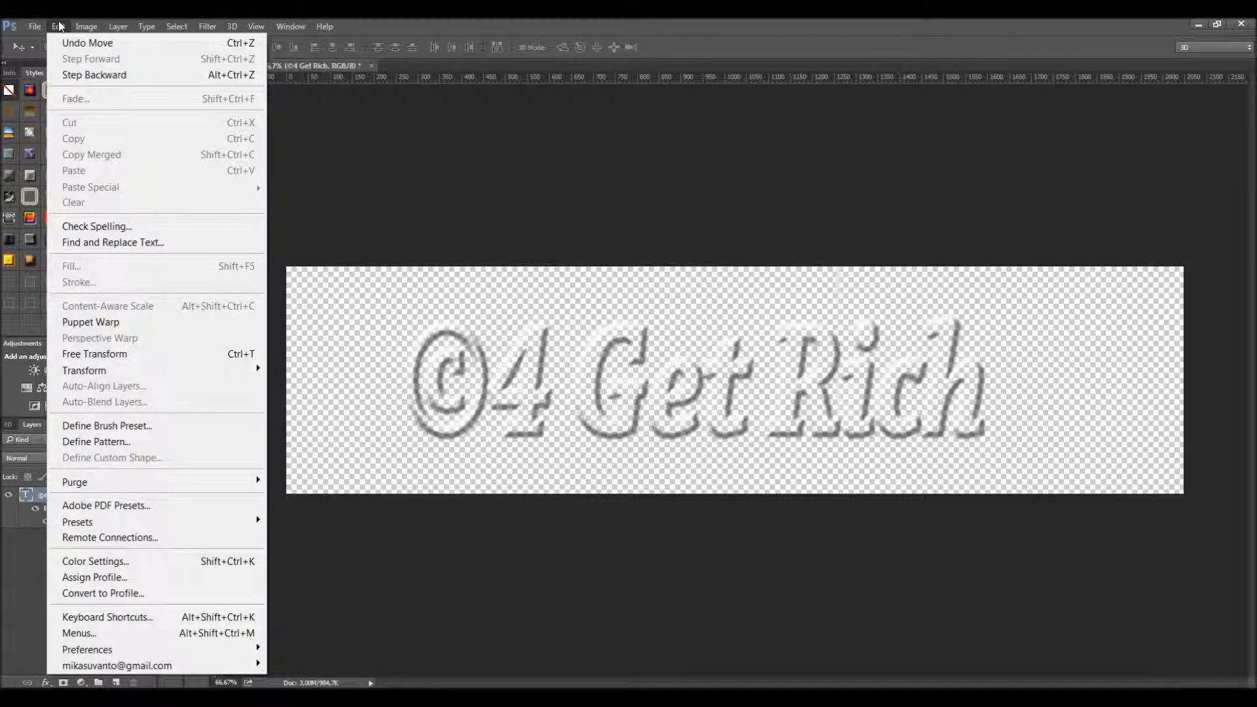
pyautogui.moveTo(82, 24)
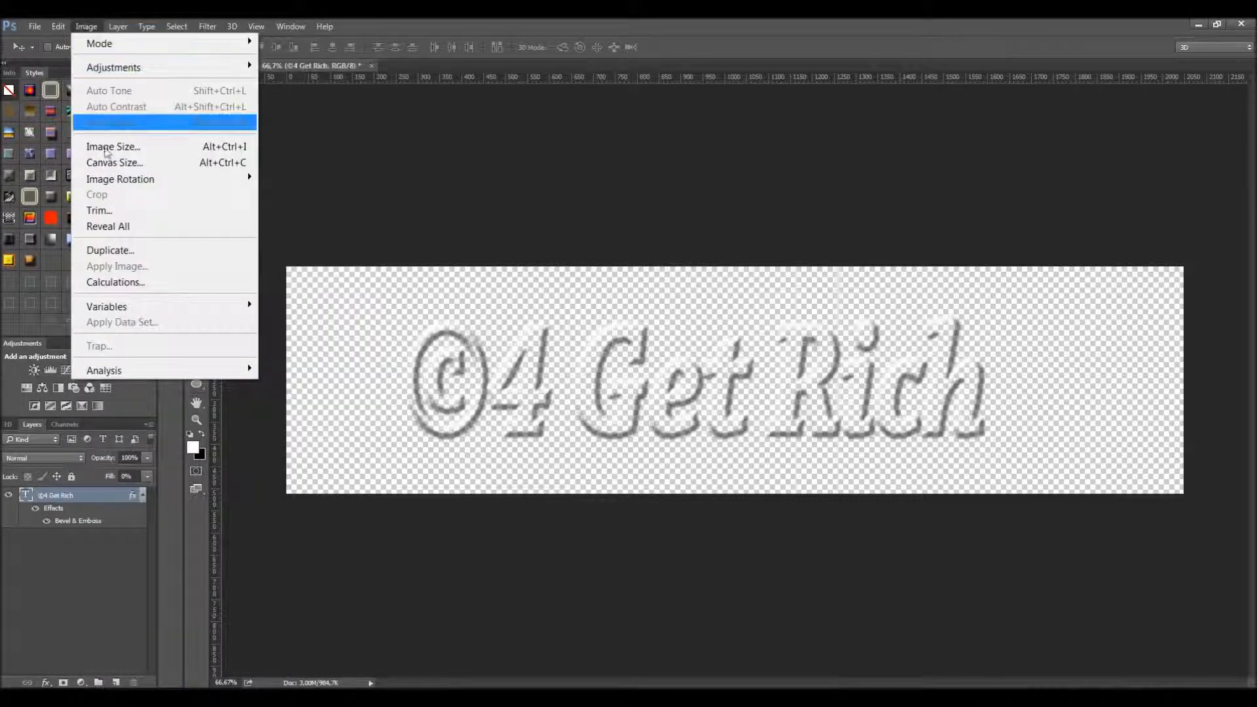
pyautogui.click(129, 210)
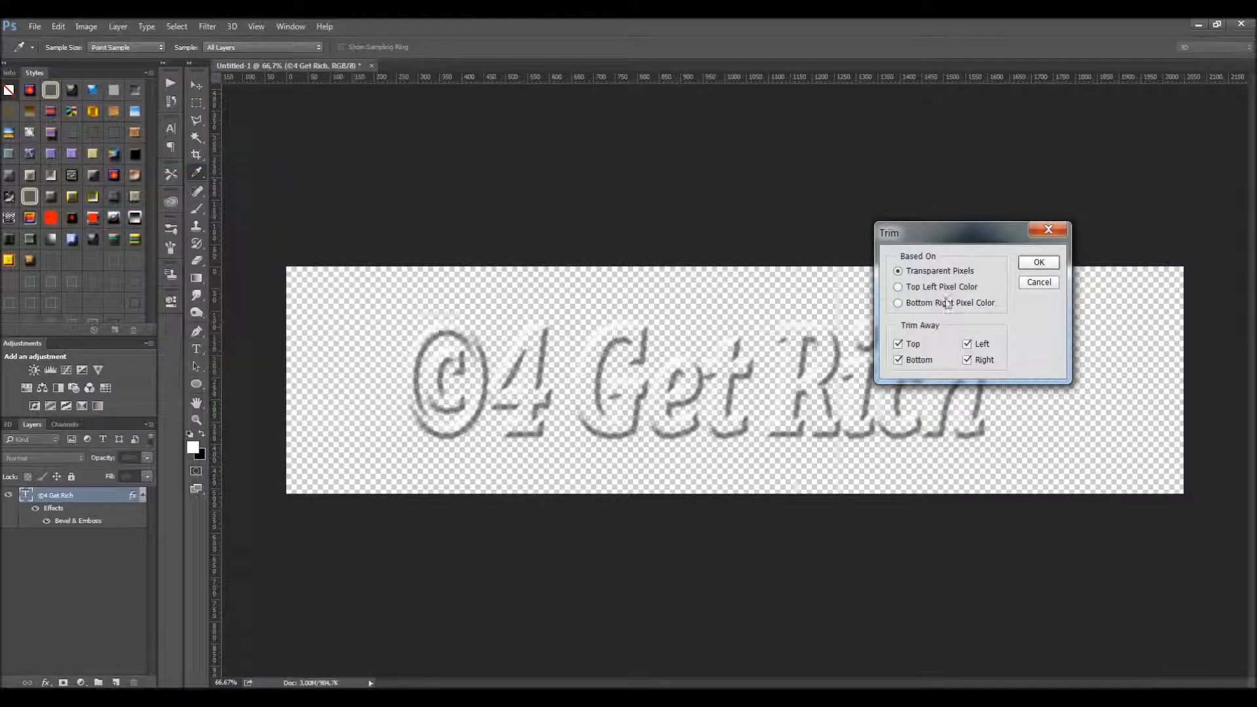
pyautogui.moveTo(938, 228); pyautogui.dragTo(539, 148)
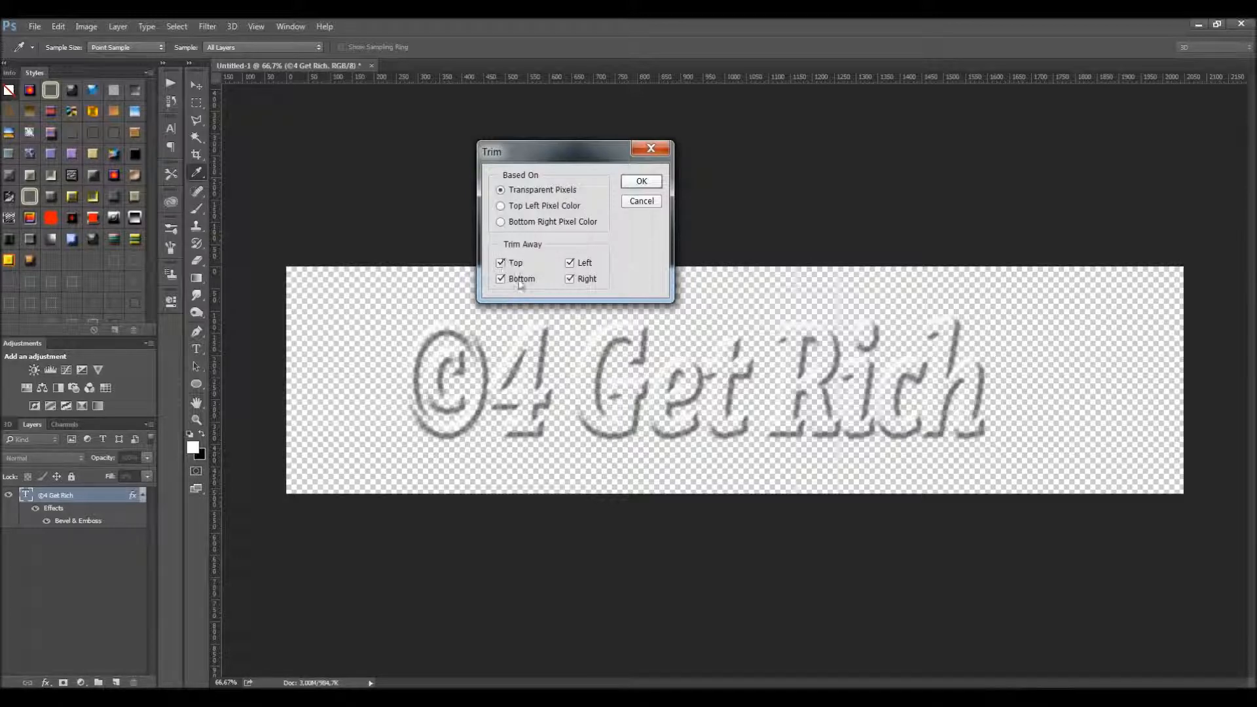
pyautogui.click(641, 181)
pyautogui.press('v')
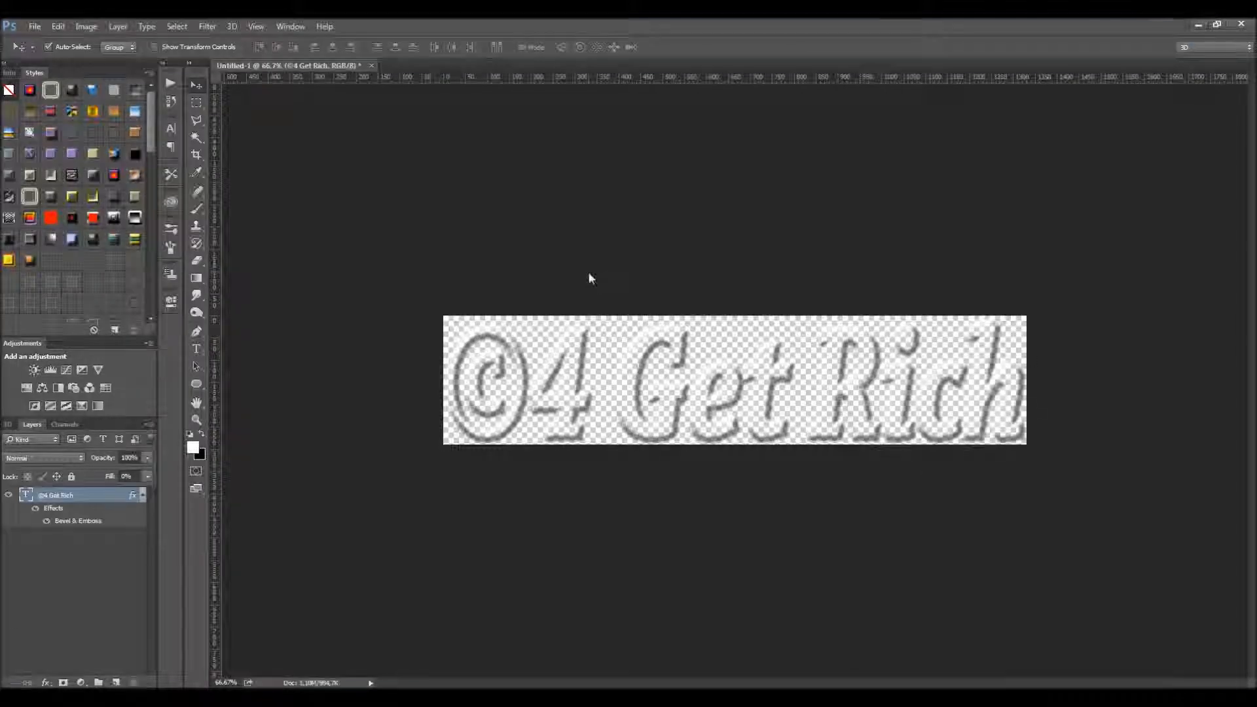
# - Save the watermark as a PNG named Log in the desktop's Tutorial folder, with smallest/slow compression and no interlacing
pyautogui.hotkey('ctrl', 's')
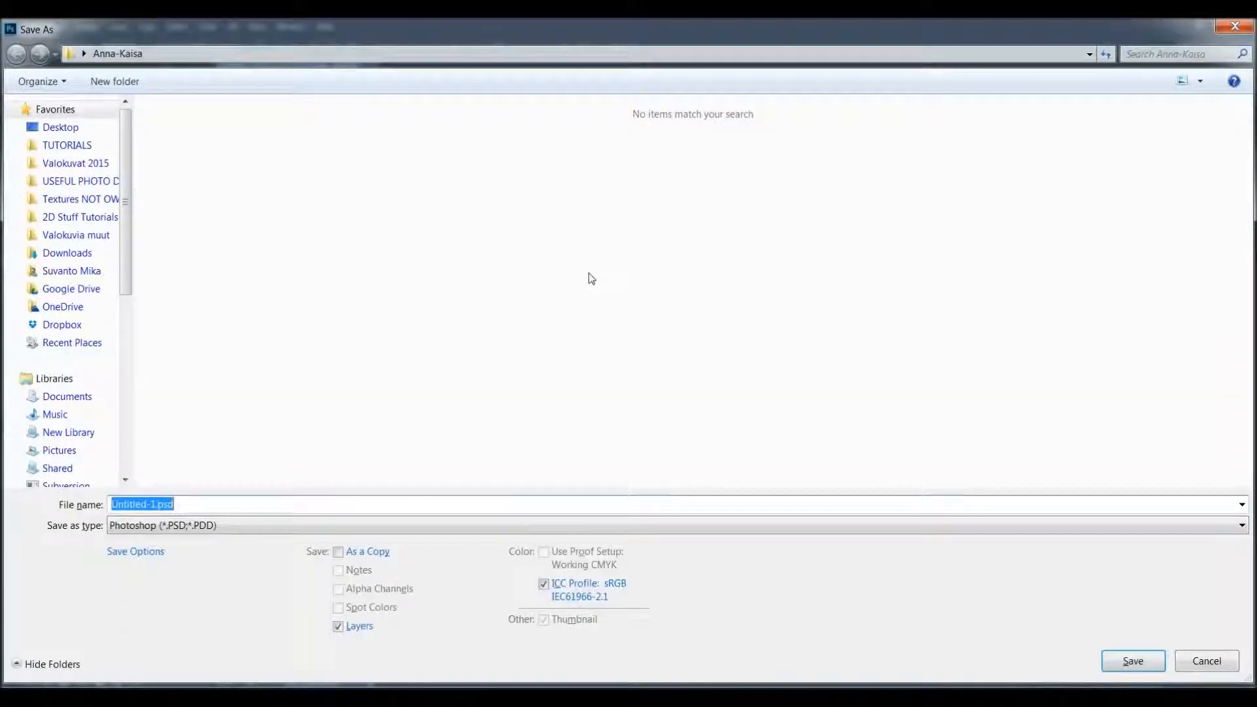
pyautogui.click(57, 127)
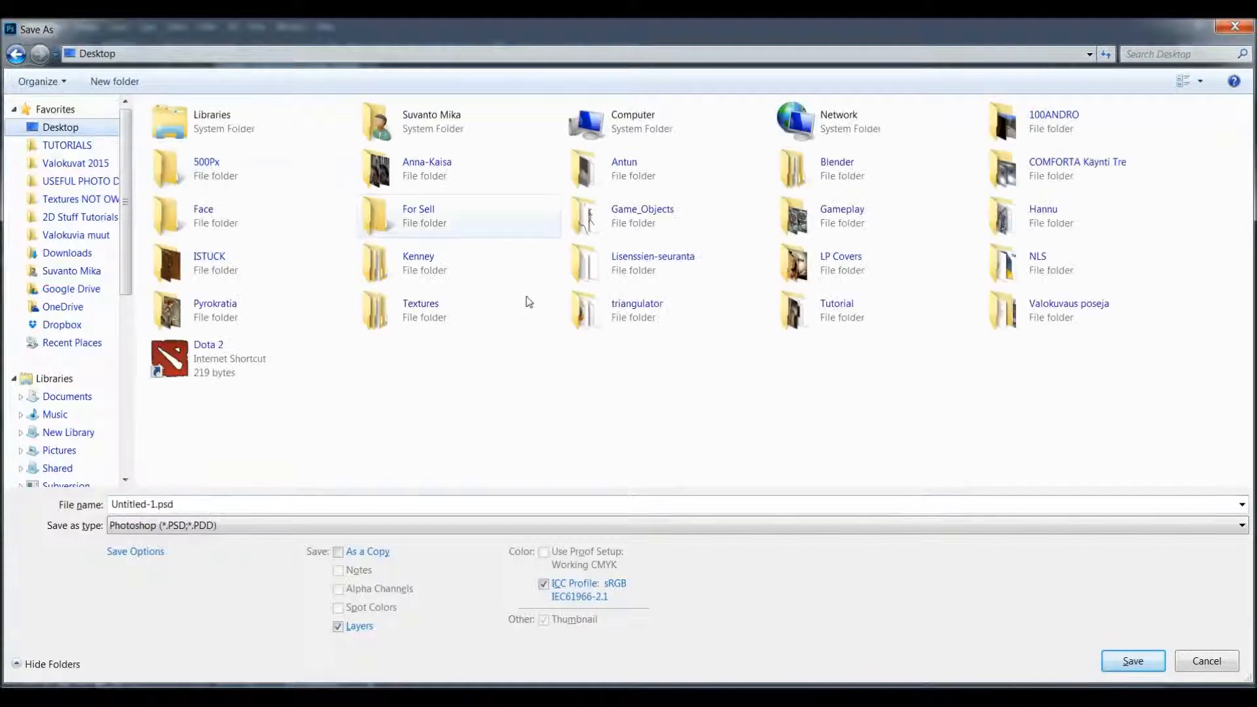
pyautogui.doubleClick(849, 308)
pyautogui.click(266, 526)
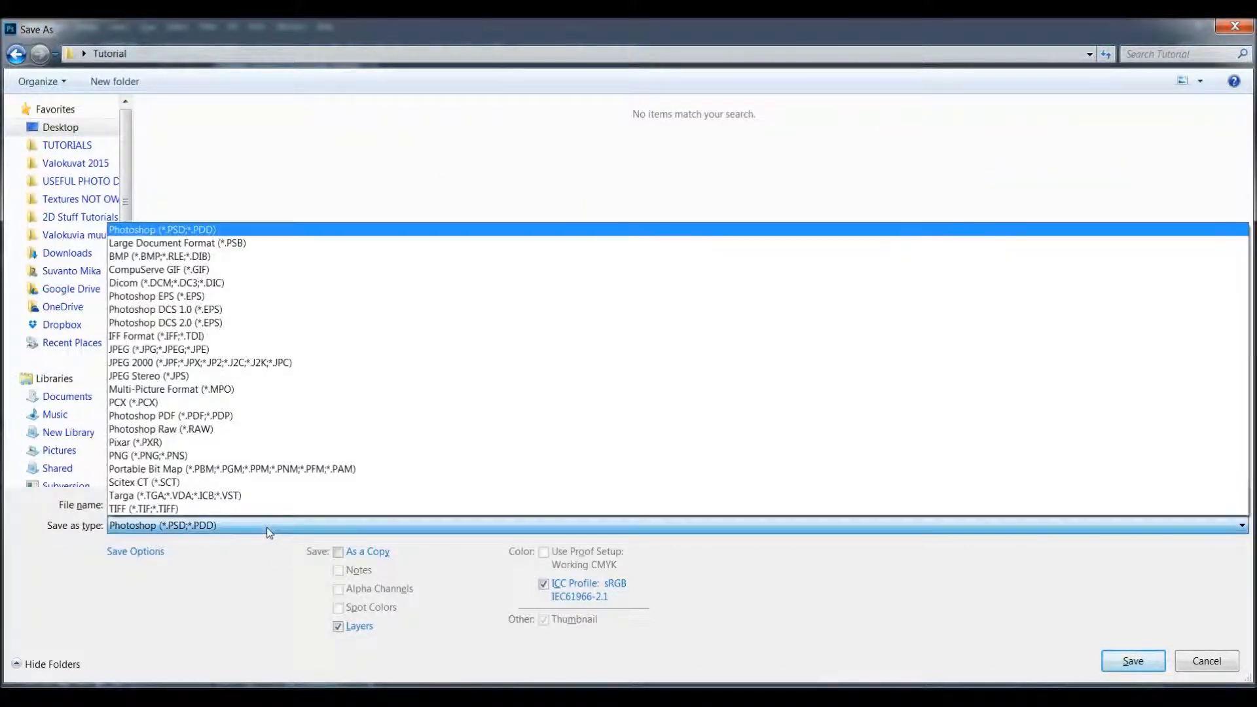
pyautogui.click(262, 456)
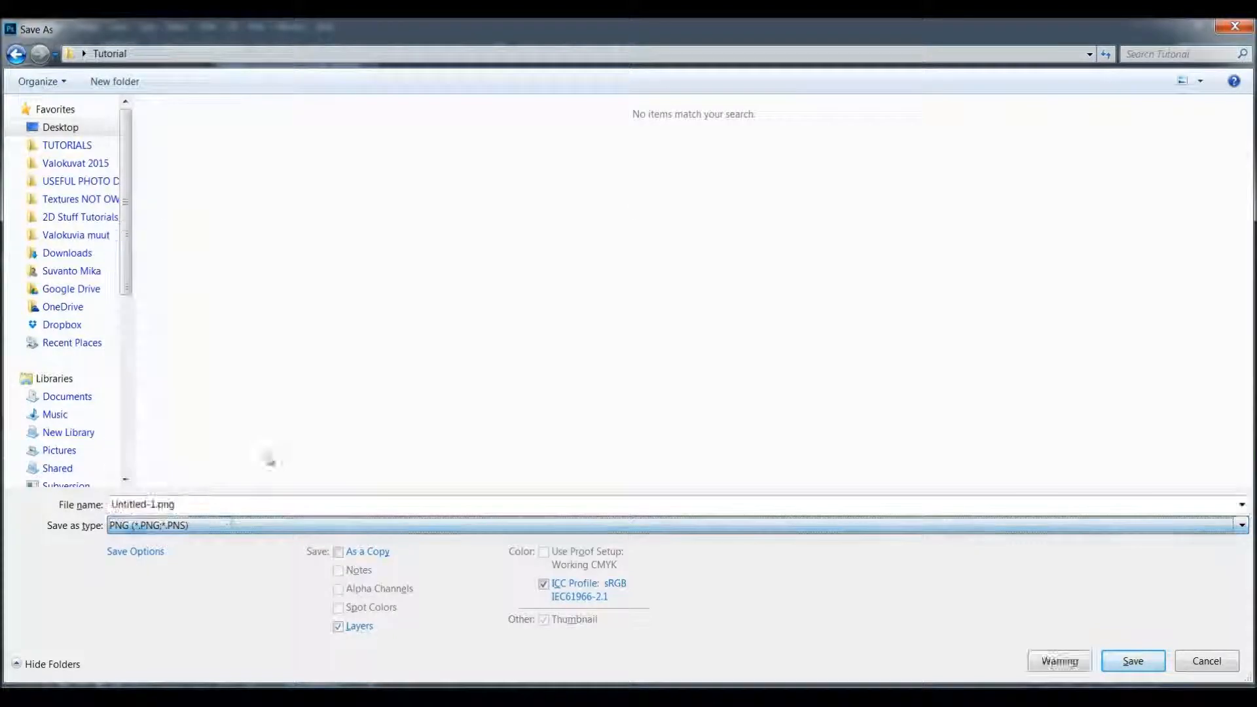
pyautogui.hotkey('shift', 'Tab')
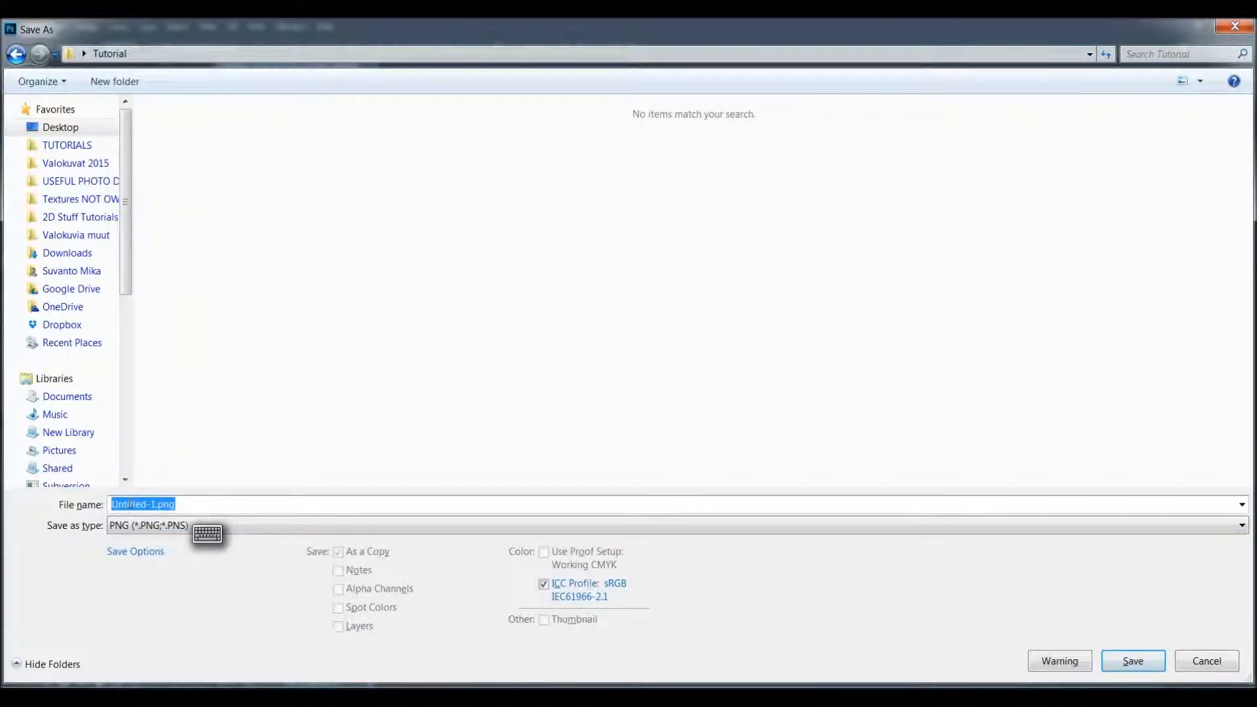
pyautogui.write('Log')
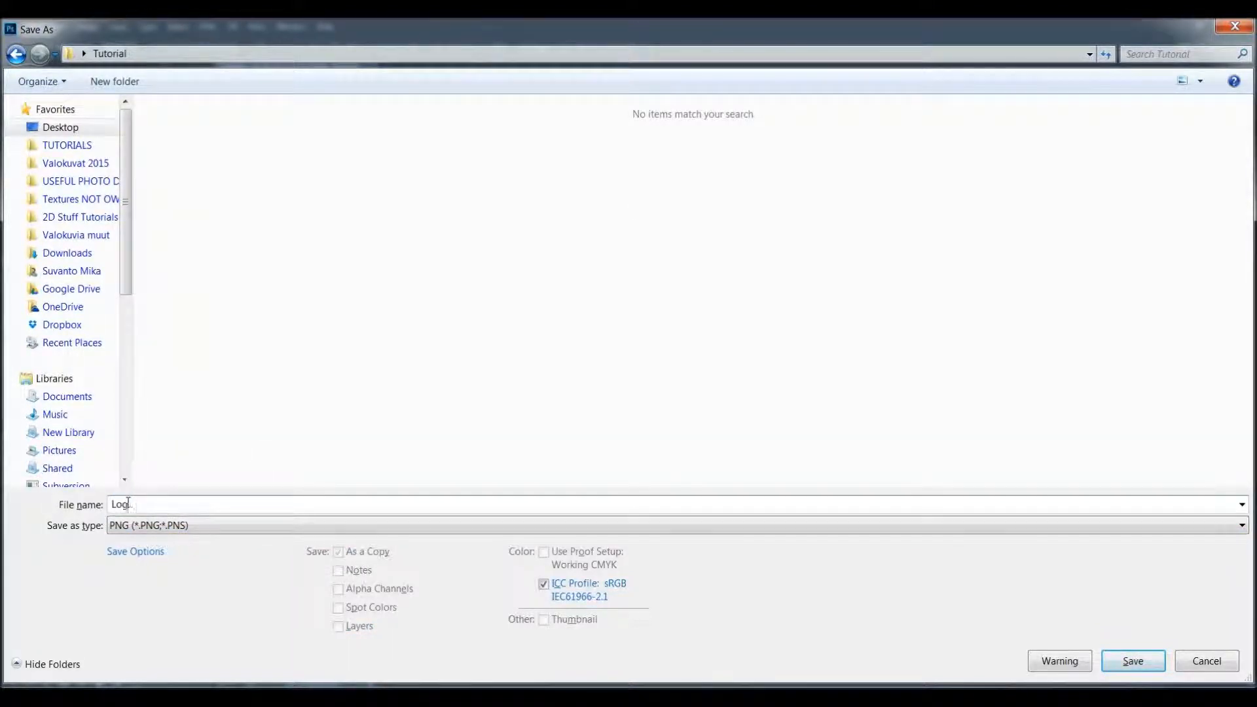
pyautogui.press('Return')
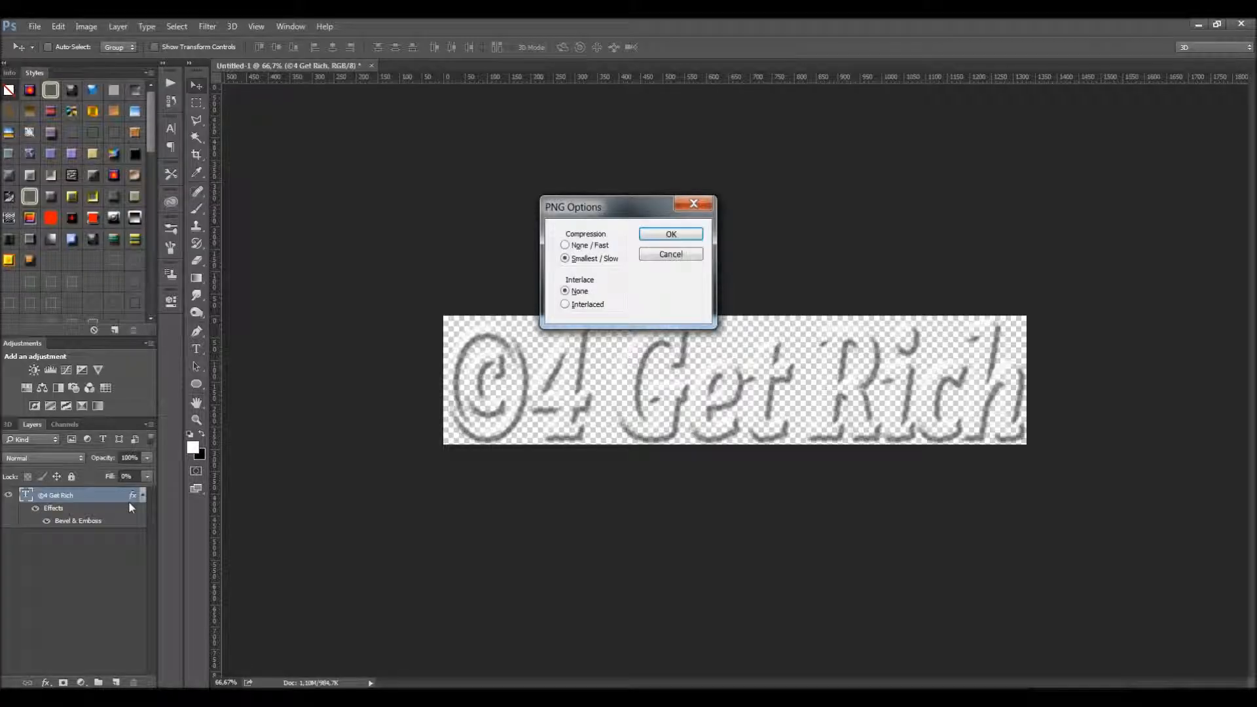
pyautogui.press('Return')
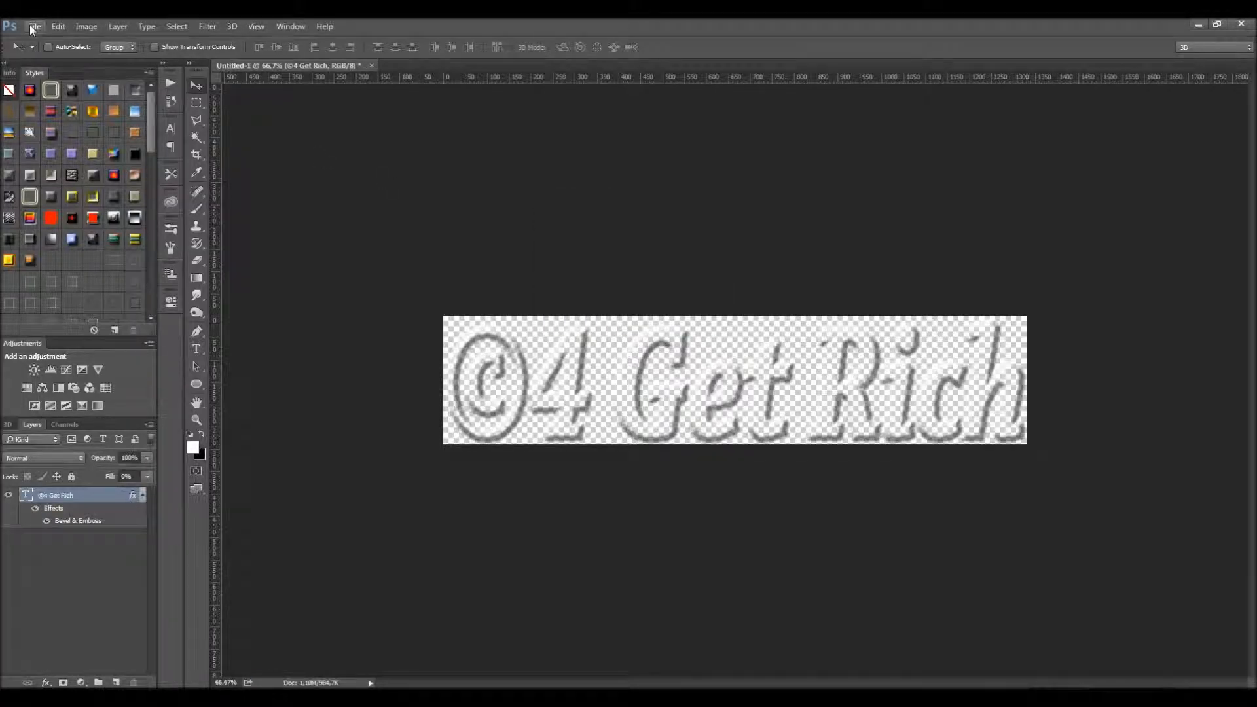
pyautogui.click(34, 26)
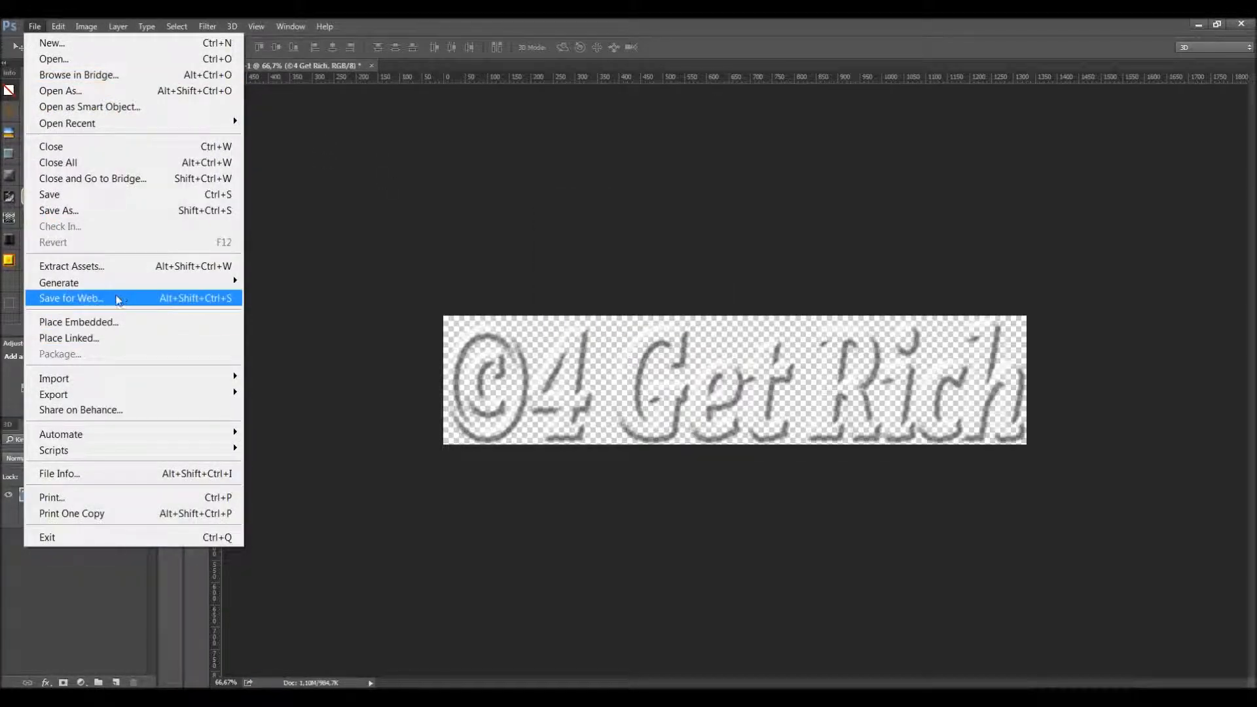
pyautogui.click(119, 299)
pyautogui.moveTo(524, 157); pyautogui.dragTo(485, 100)
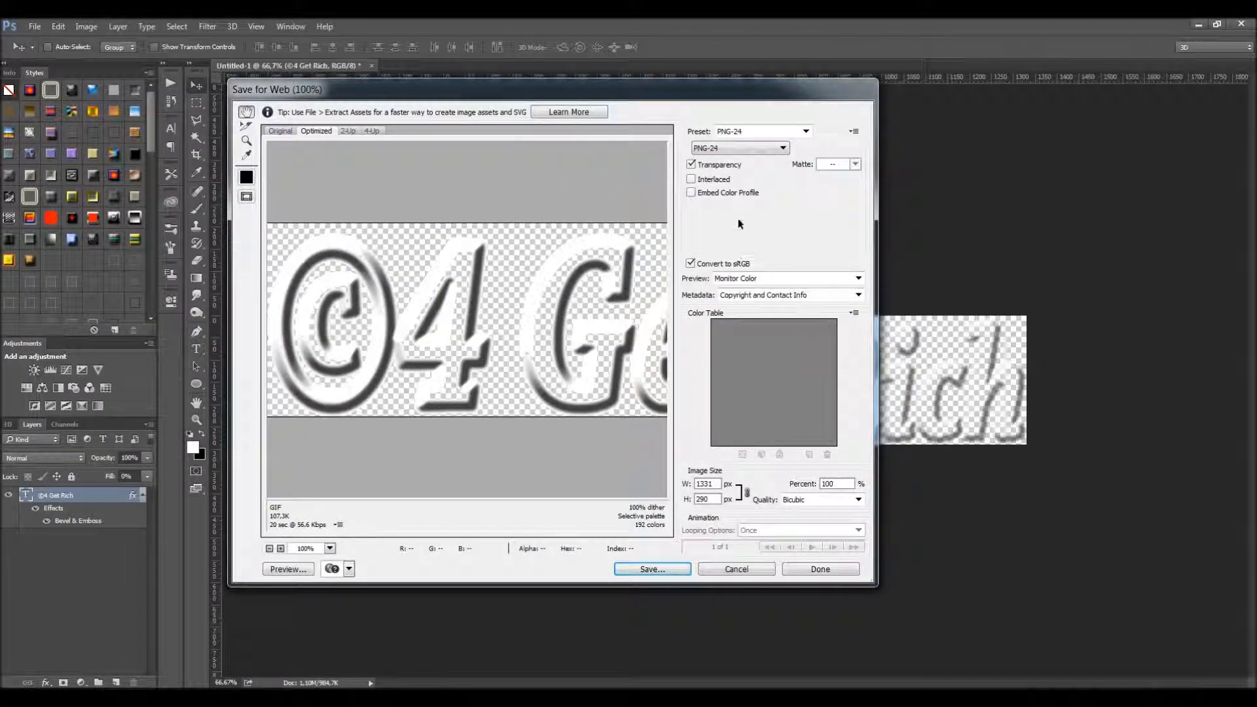
pyautogui.click(768, 149)
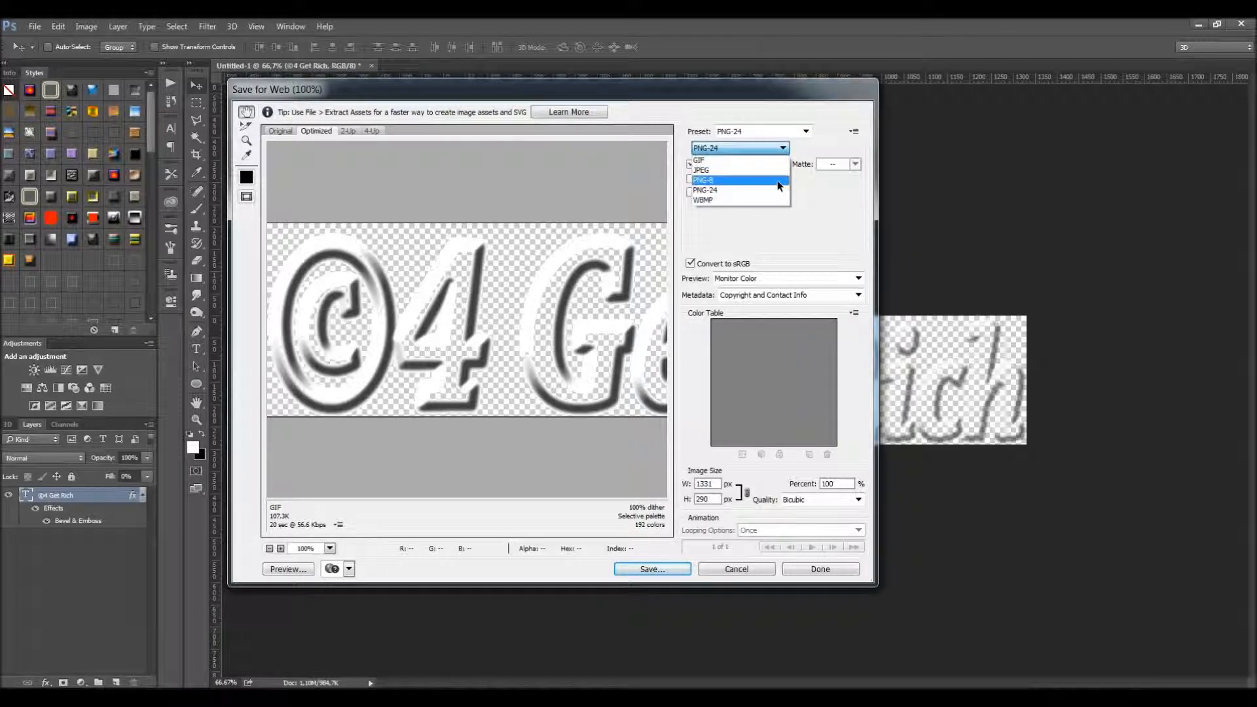
pyautogui.click(795, 190)
pyautogui.click(777, 149)
pyautogui.click(761, 169)
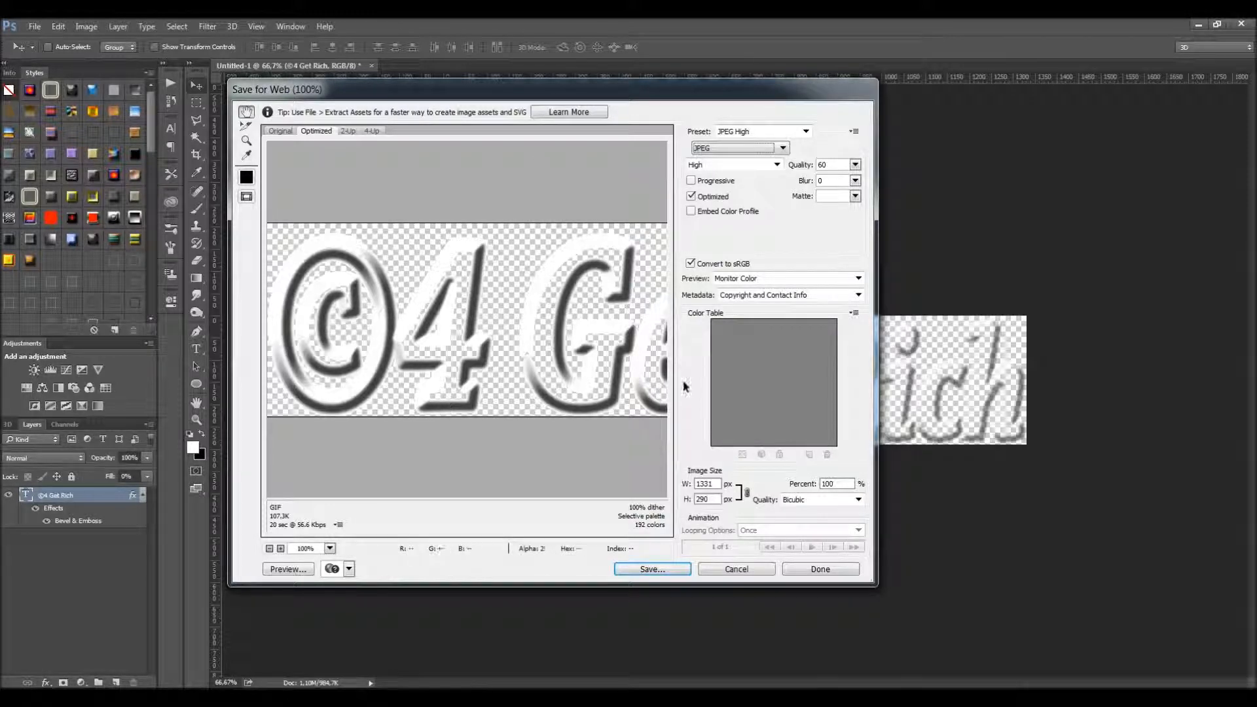
pyautogui.click(765, 569)
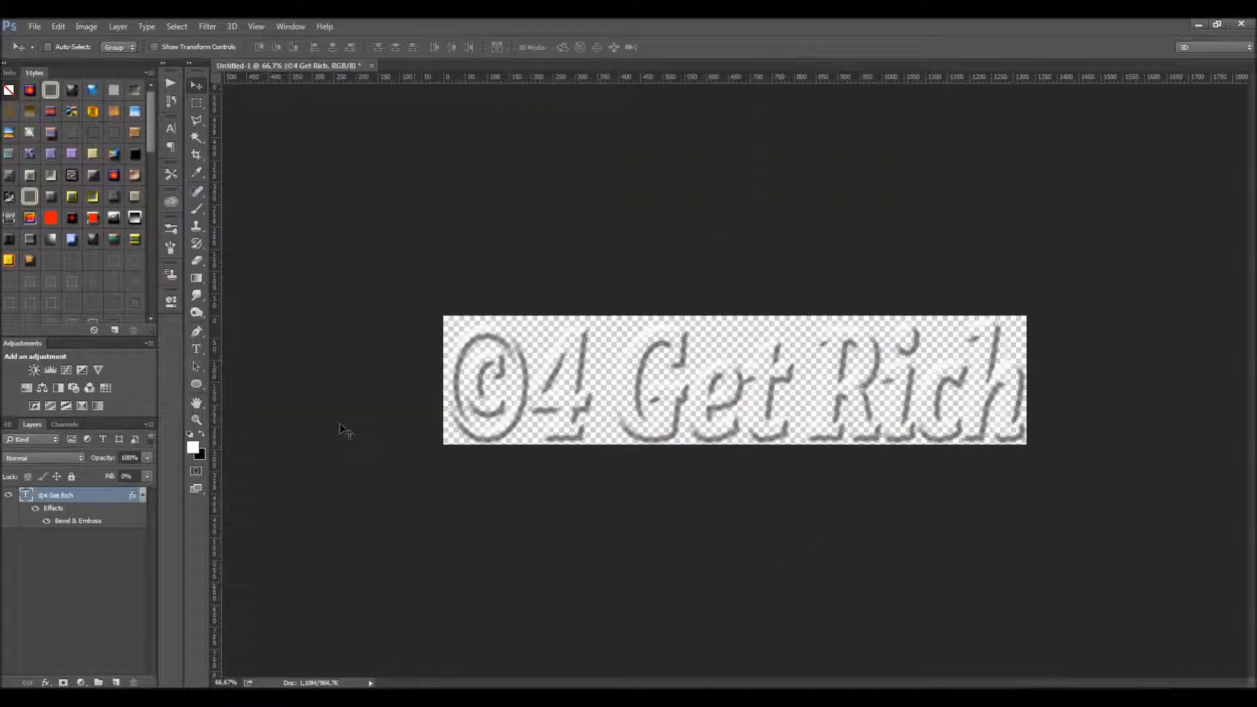
# - Save a JPEG copy of the watermark as Logo in the Tutorial folder, accepting the current JPEG options
pyautogui.click(36, 28)
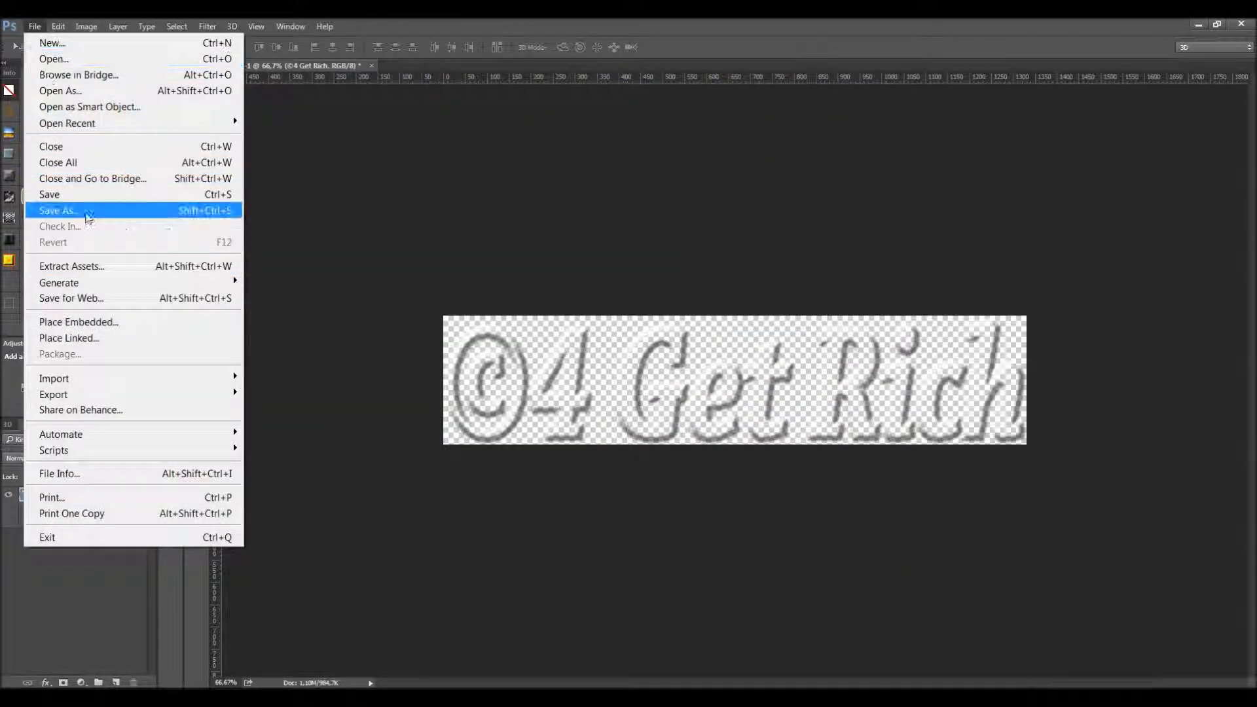
pyautogui.click(85, 208)
pyautogui.click(256, 527)
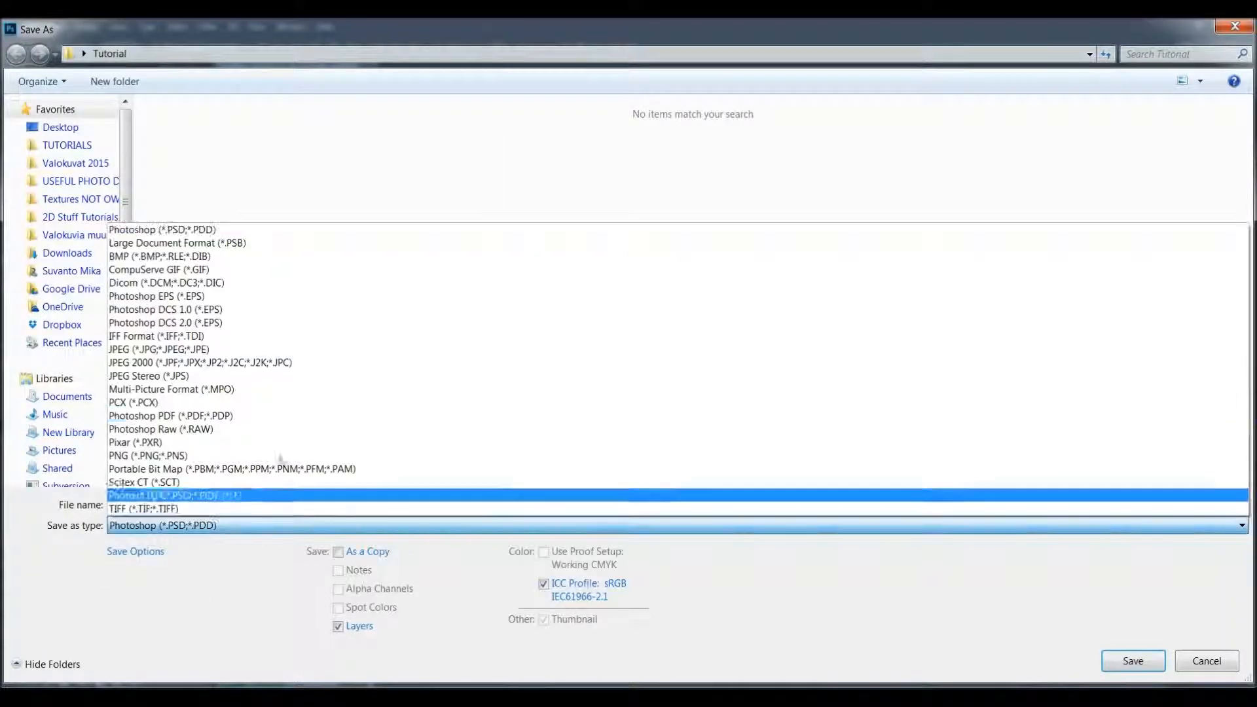
pyautogui.click(292, 350)
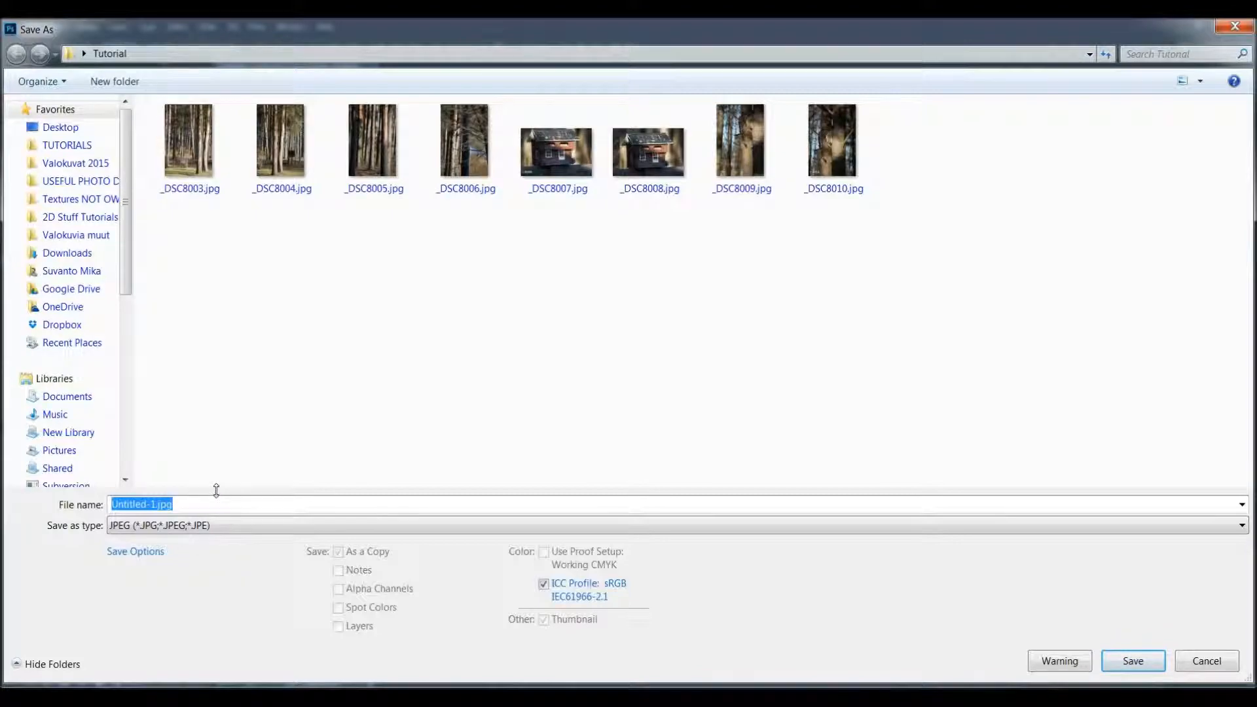
pyautogui.write('Logo')
pyautogui.press('Return')
pyautogui.press('Return')
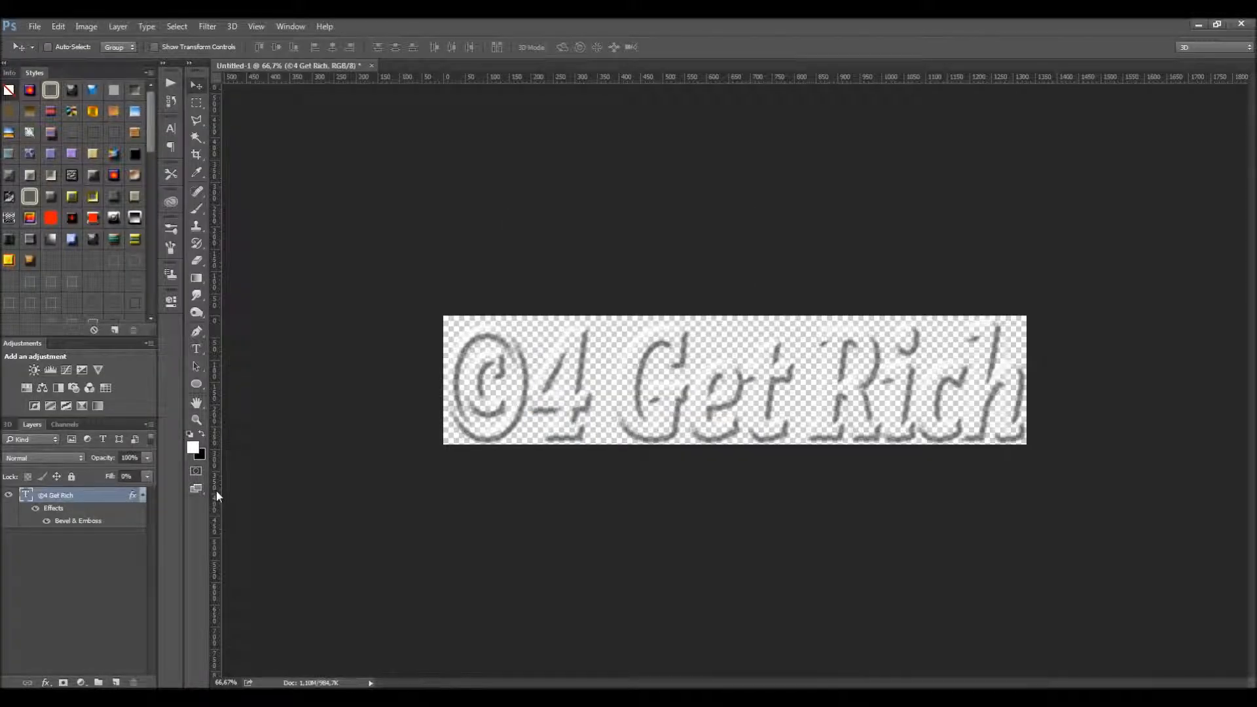
pyautogui.click(35, 26)
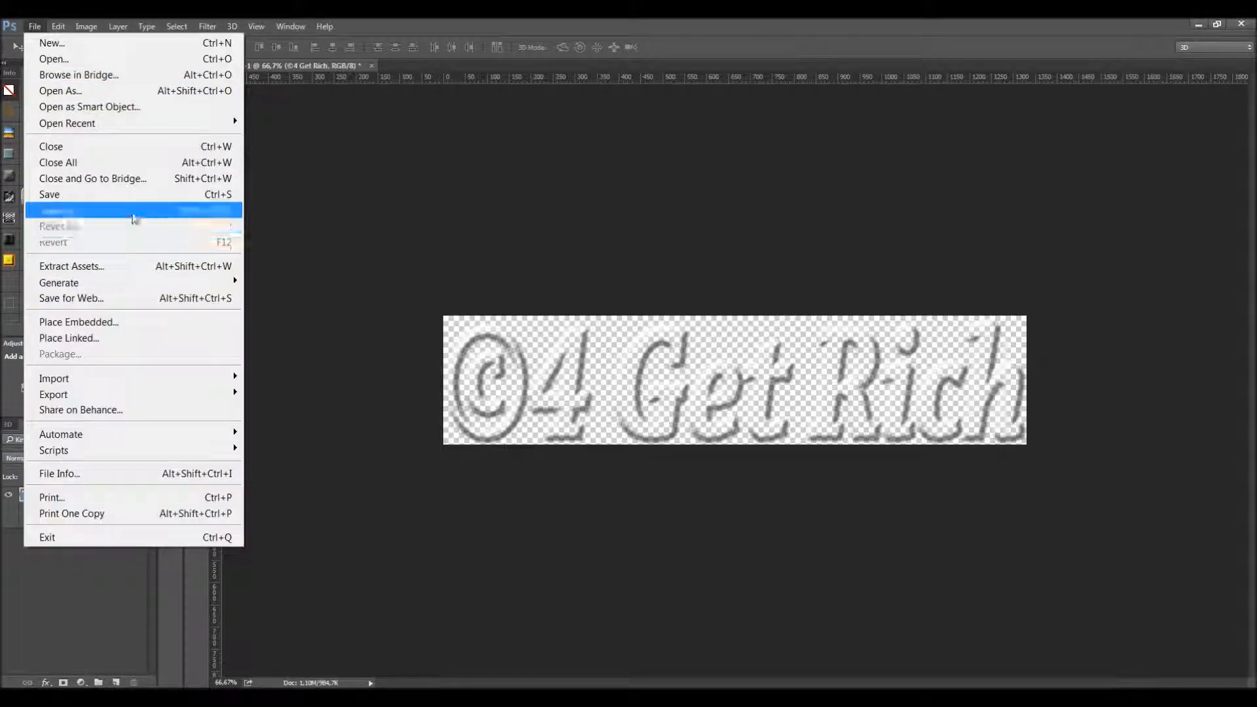
pyautogui.click(450, 217)
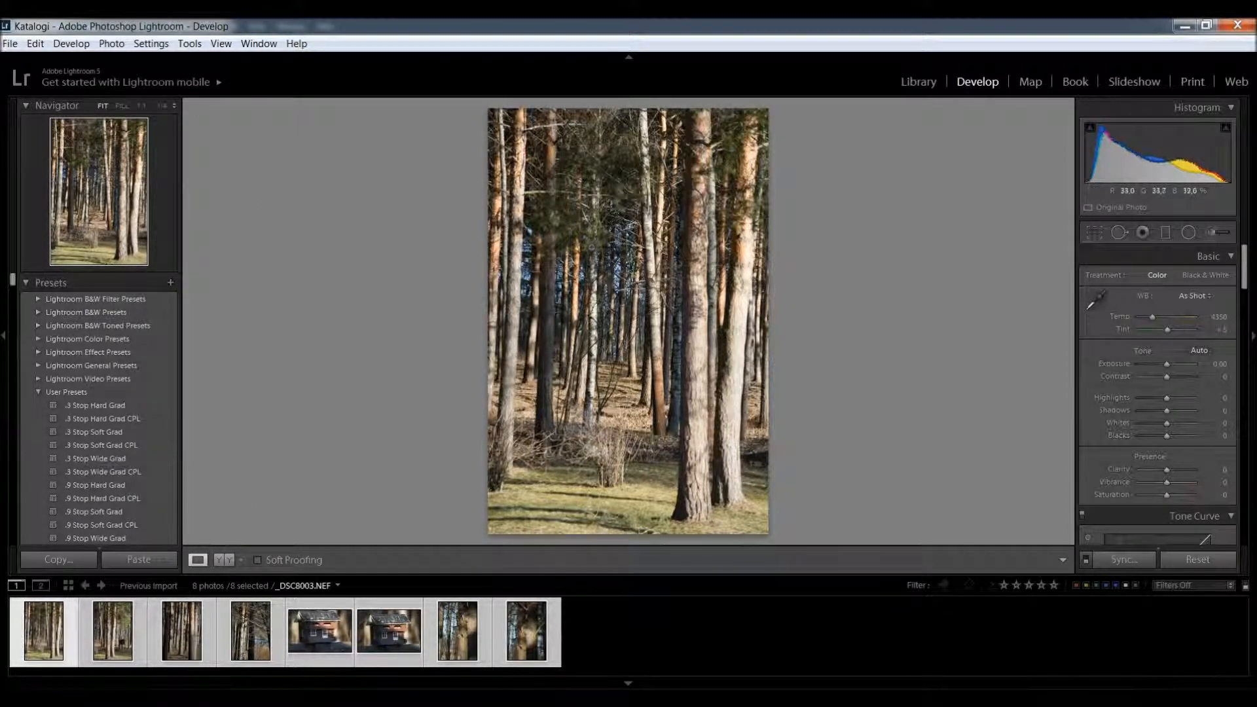
# - Switch to Lightroom, open the export settings for the eight selected photos and open the Watermark Editor from the watermarking options
pyautogui.rightClick(588, 248)
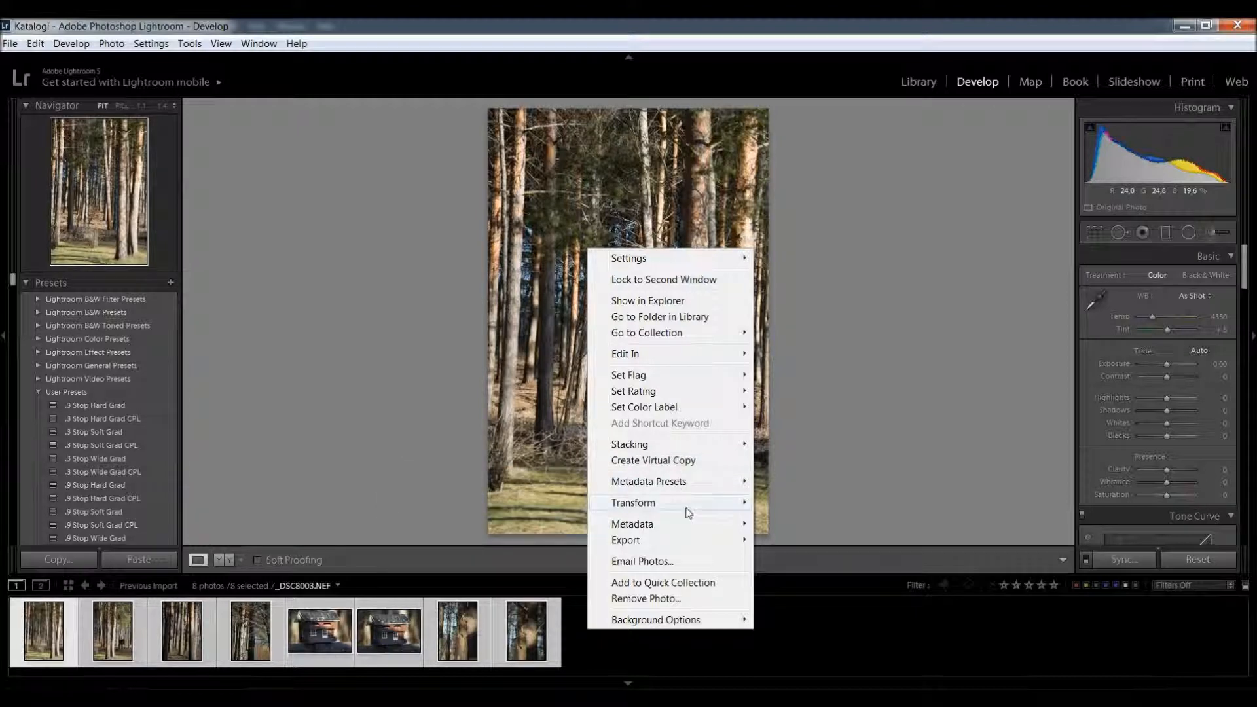
pyautogui.moveTo(687, 512)
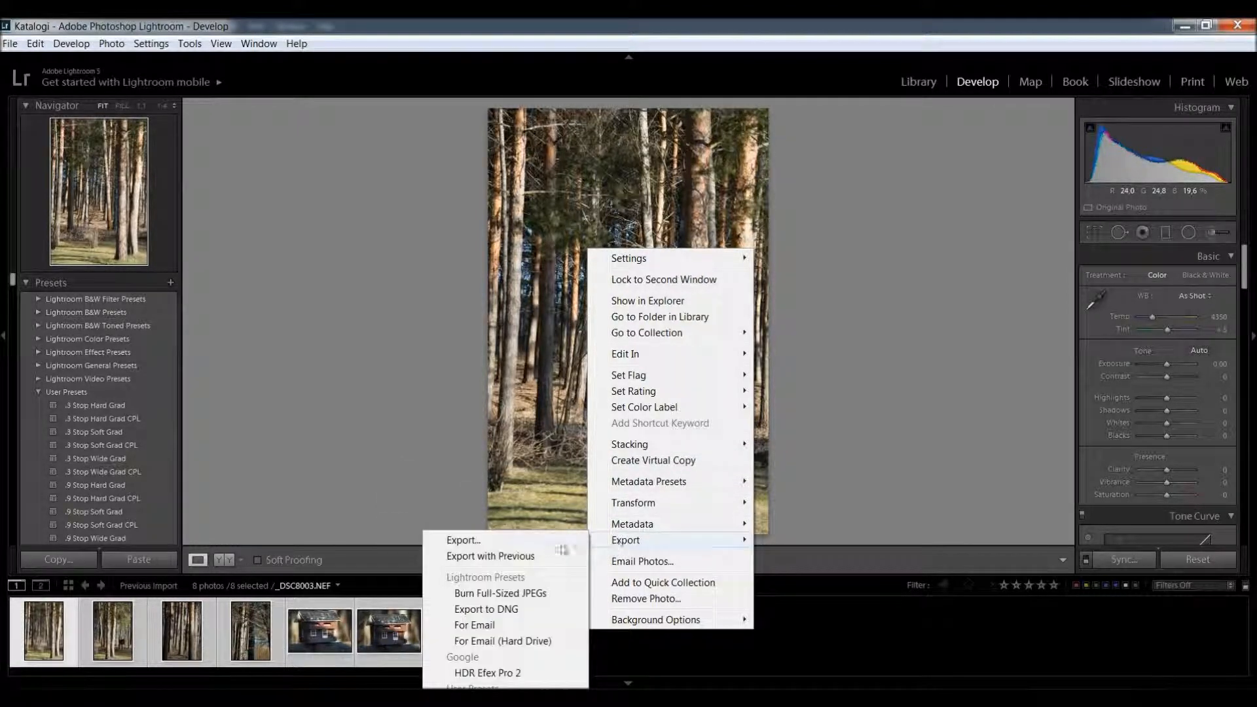
pyautogui.click(553, 541)
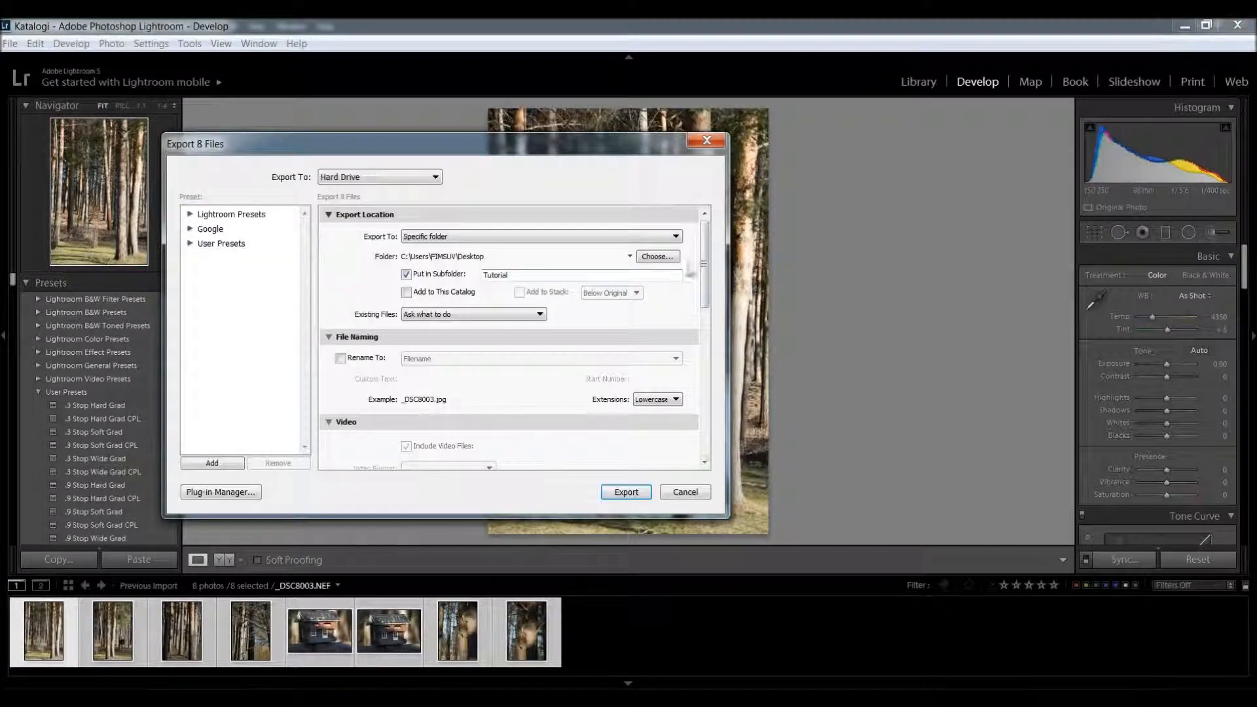
pyautogui.moveTo(707, 280); pyautogui.dragTo(706, 432)
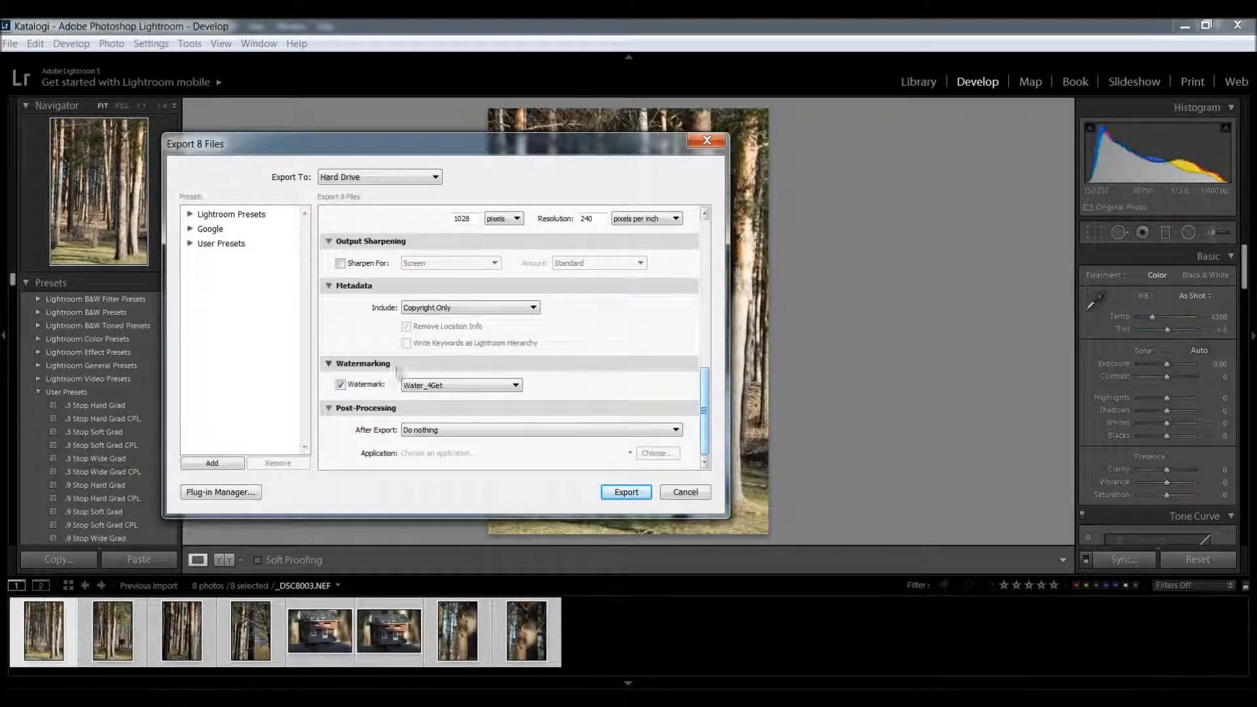
pyautogui.click(456, 386)
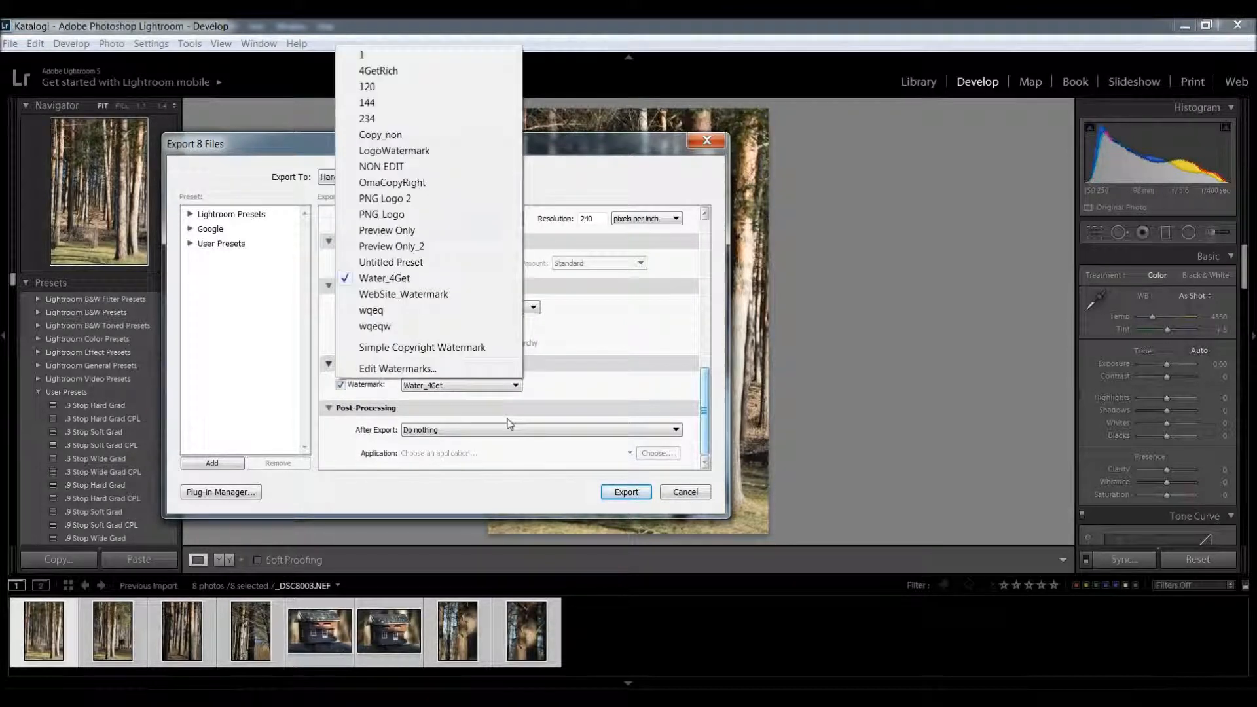
pyautogui.click(446, 367)
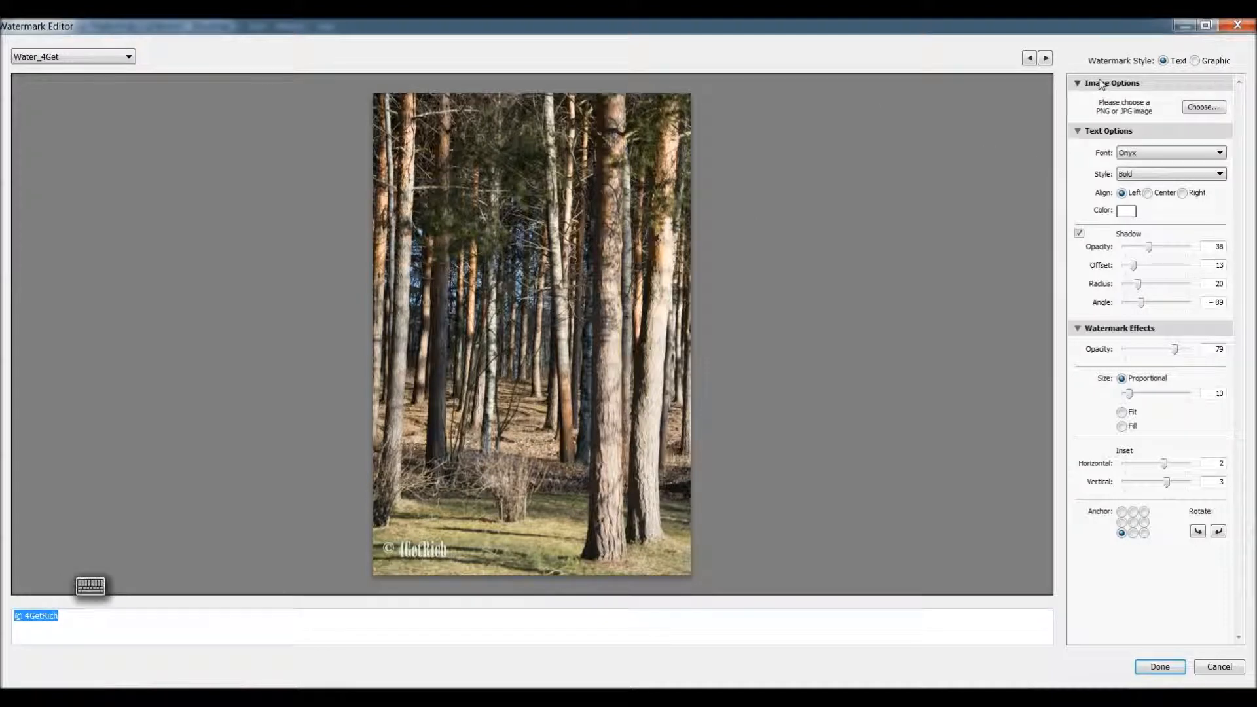
# - Set the watermark style to Graphic and load Logo.jpg from the desktop's Tutorial folder as its image
pyautogui.click(1196, 62)
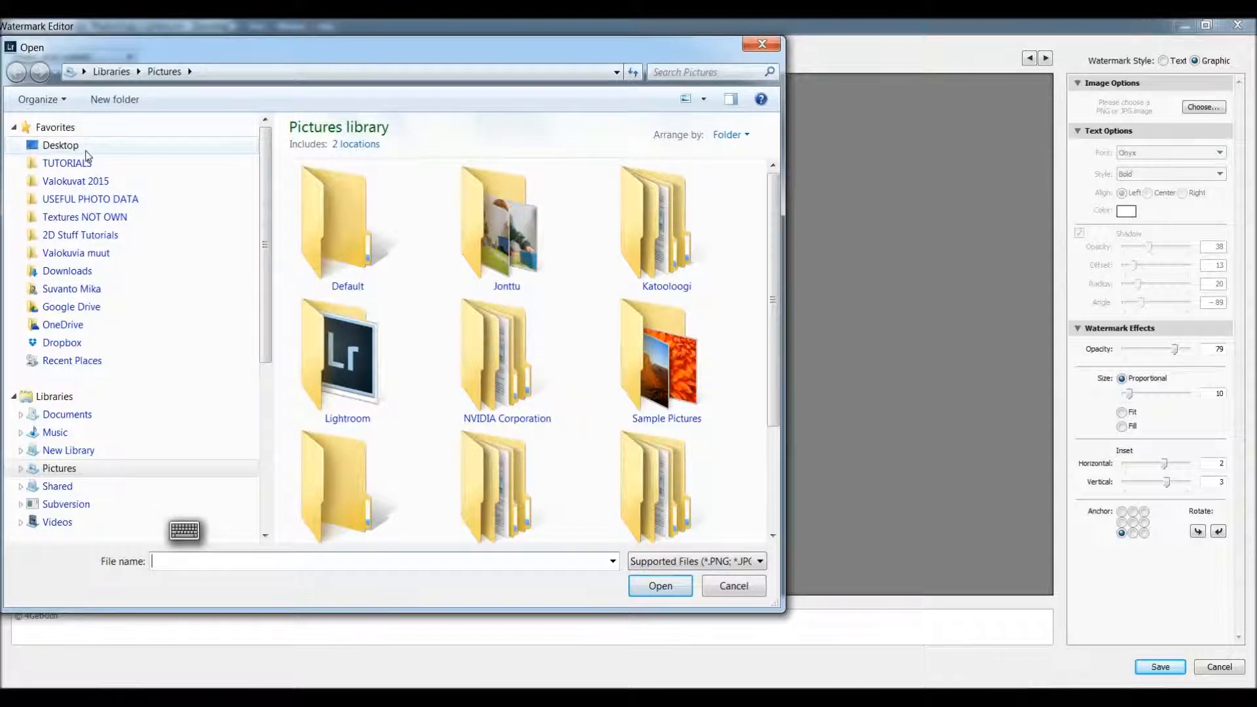
pyautogui.click(60, 145)
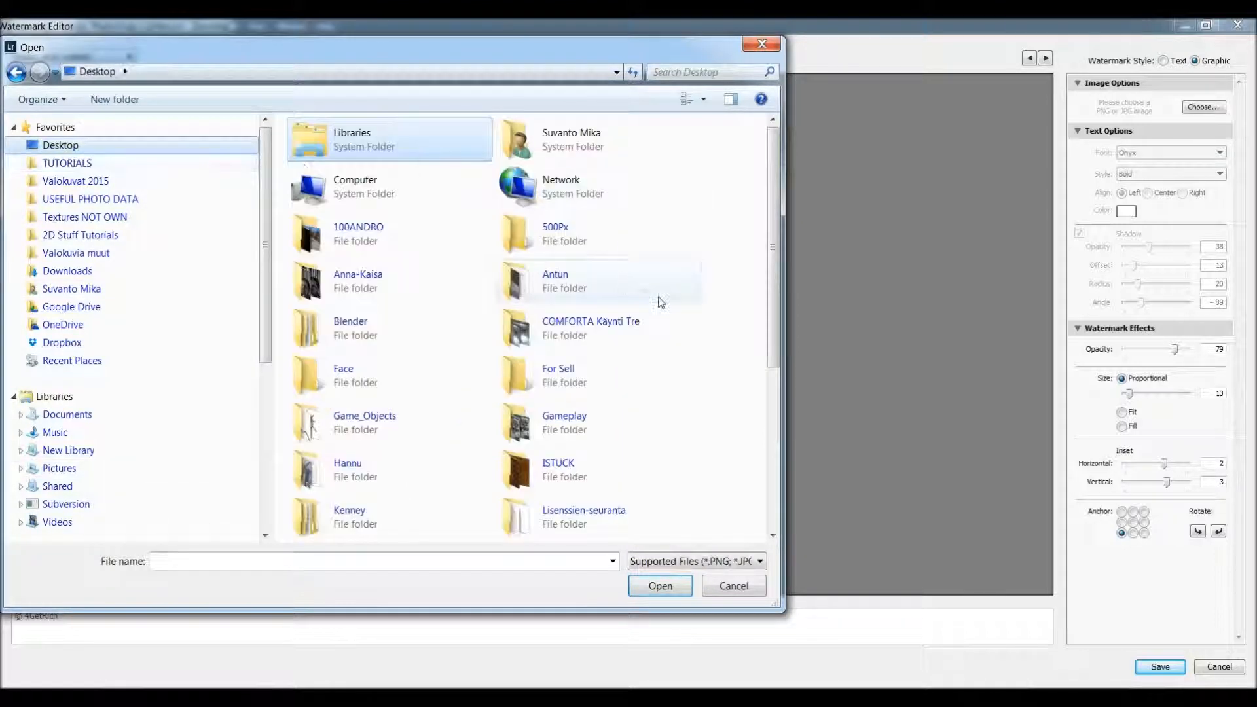
pyautogui.moveTo(775, 308); pyautogui.dragTo(777, 370)
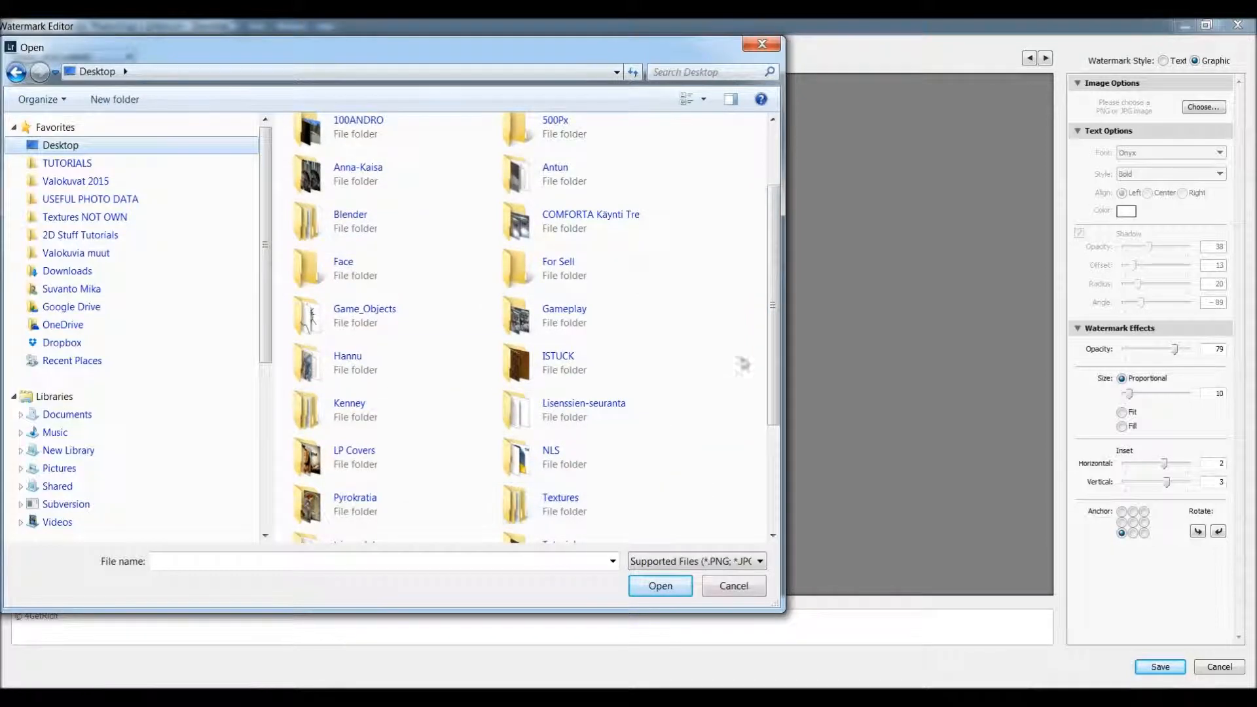
pyautogui.scroll(-3, 601, 340)
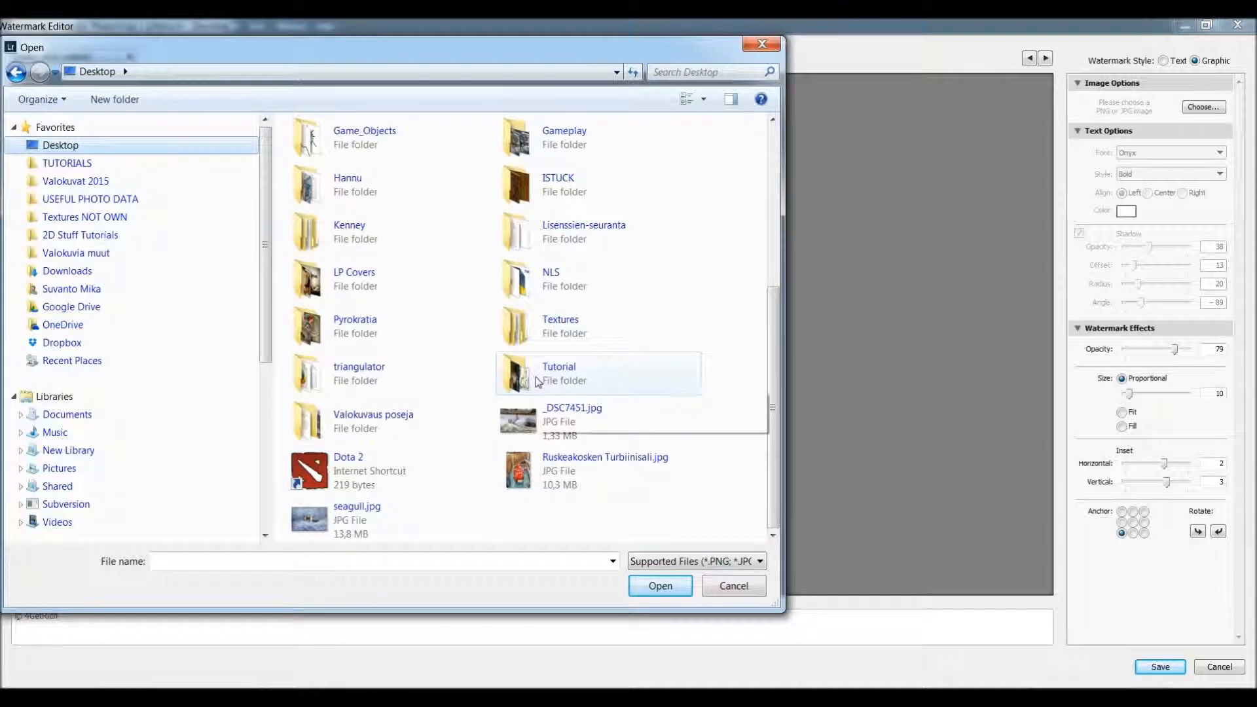
pyautogui.doubleClick(574, 367)
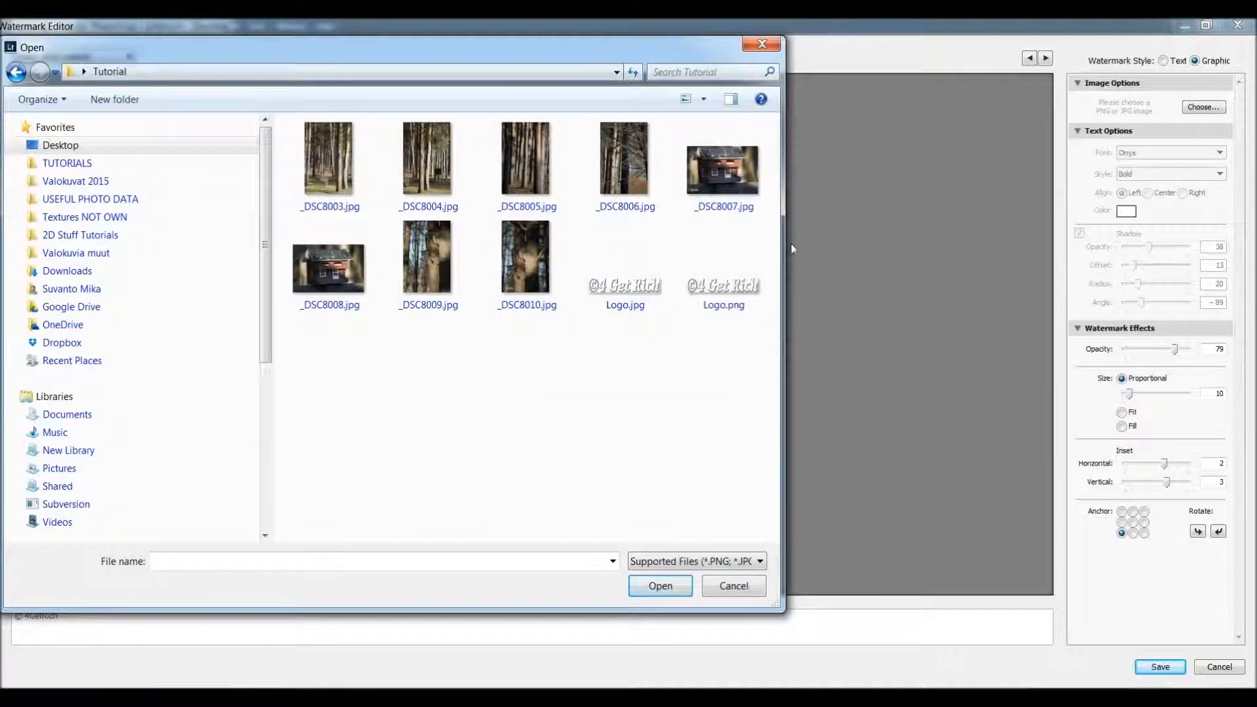
pyautogui.moveTo(622, 49); pyautogui.dragTo(660, 149)
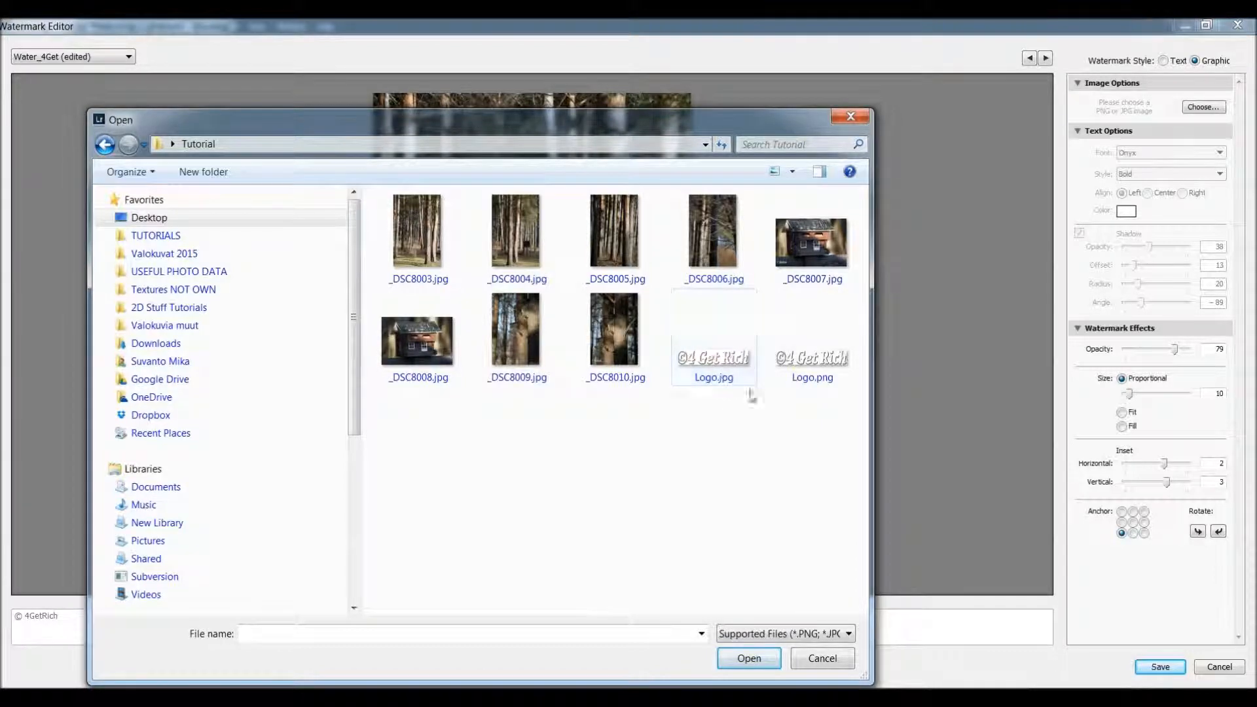
pyautogui.click(735, 358)
pyautogui.doubleClick(735, 358)
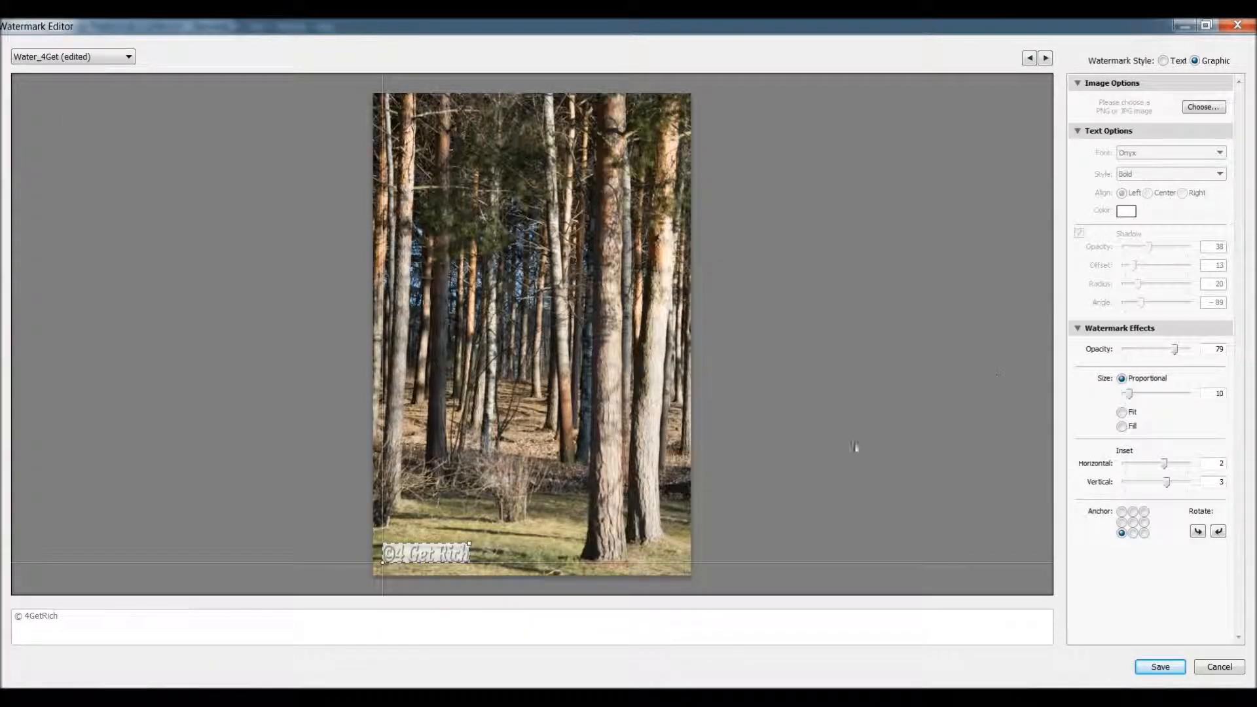
# - Set the graphic watermark's proportional size to 40 and opacity to 100, and replace its image with Logo.png
pyautogui.moveTo(1129, 393)
pyautogui.mouseDown()
pyautogui.moveTo(1168, 394)
pyautogui.moveTo(1142, 393)
pyautogui.mouseUp()
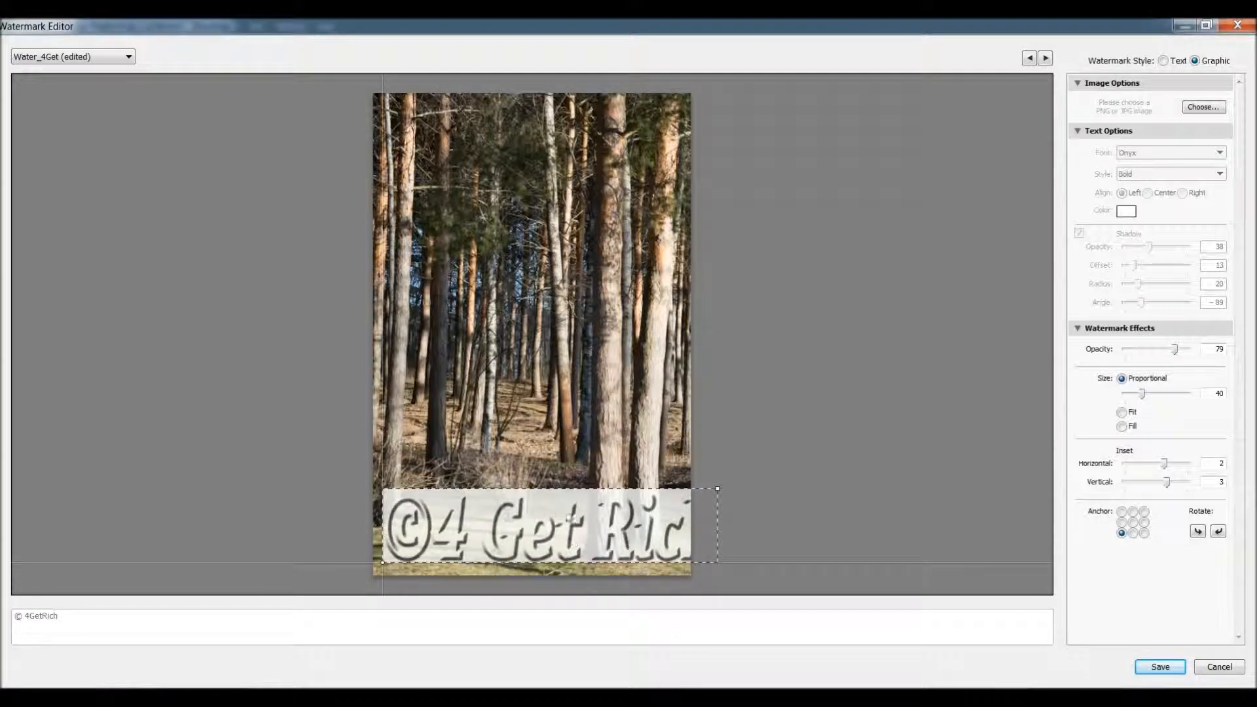
pyautogui.moveTo(1174, 349)
pyautogui.mouseDown()
pyautogui.moveTo(1228, 354)
pyautogui.moveTo(1124, 349)
pyautogui.moveTo(1197, 353)
pyautogui.mouseUp()
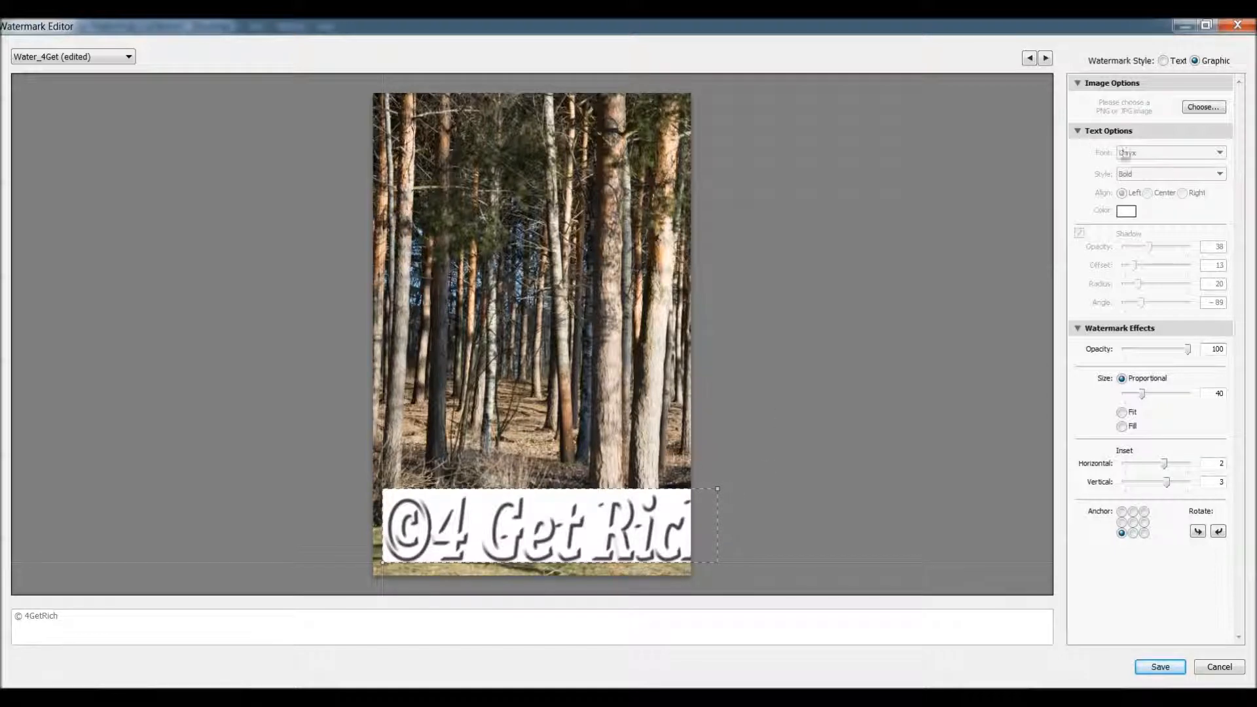
pyautogui.click(1203, 106)
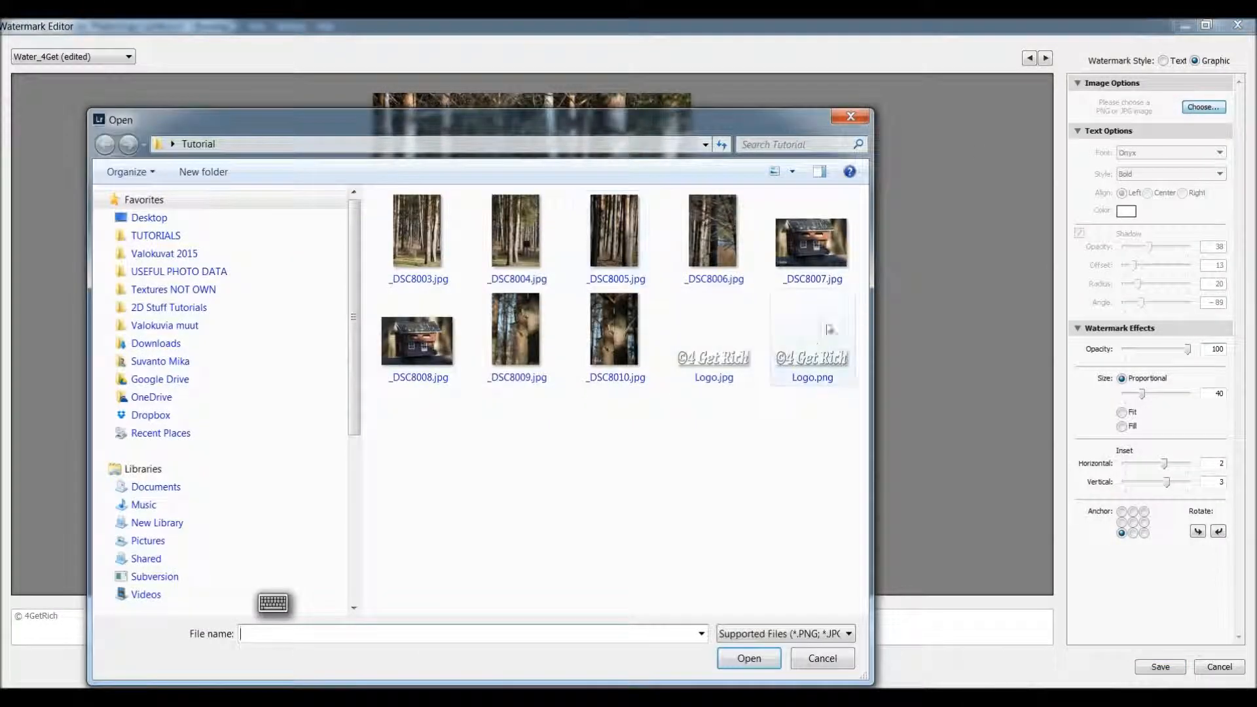
pyautogui.doubleClick(813, 351)
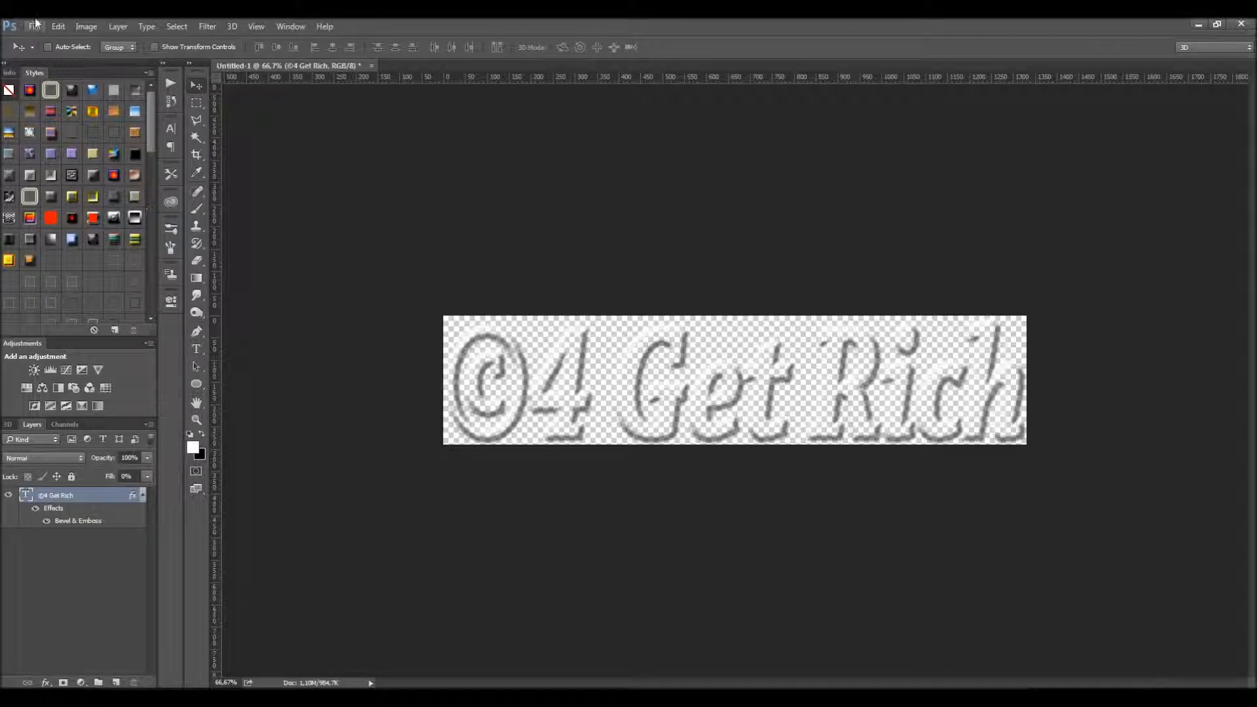
# - Preview the logo's web export as PNG-8 and PNG-24, then leave Save for Web without saving
pyautogui.click(34, 26)
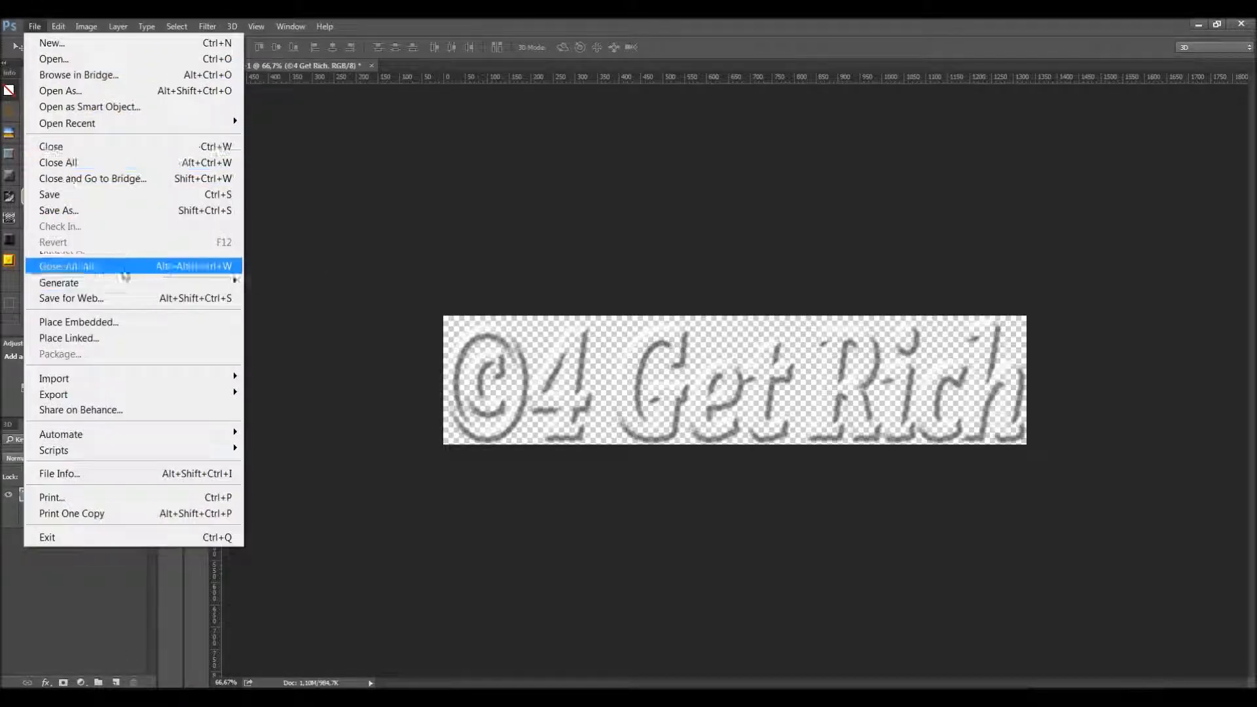
pyautogui.click(233, 295)
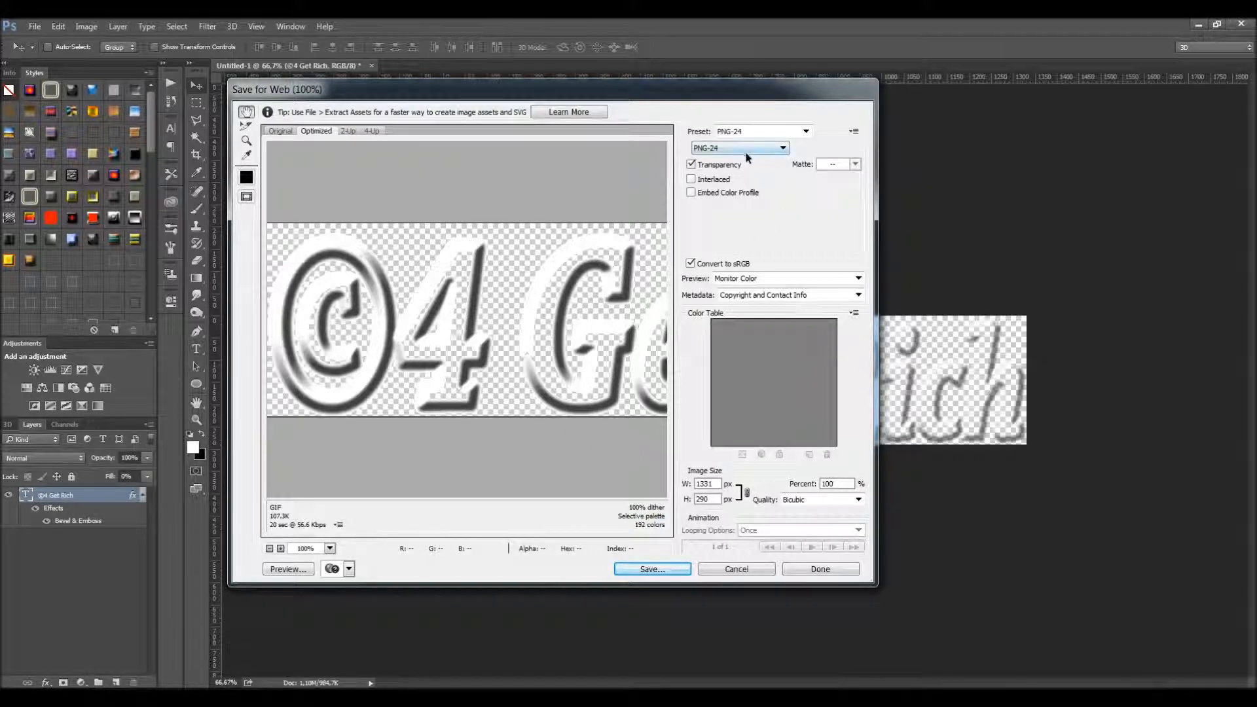
pyautogui.click(720, 150)
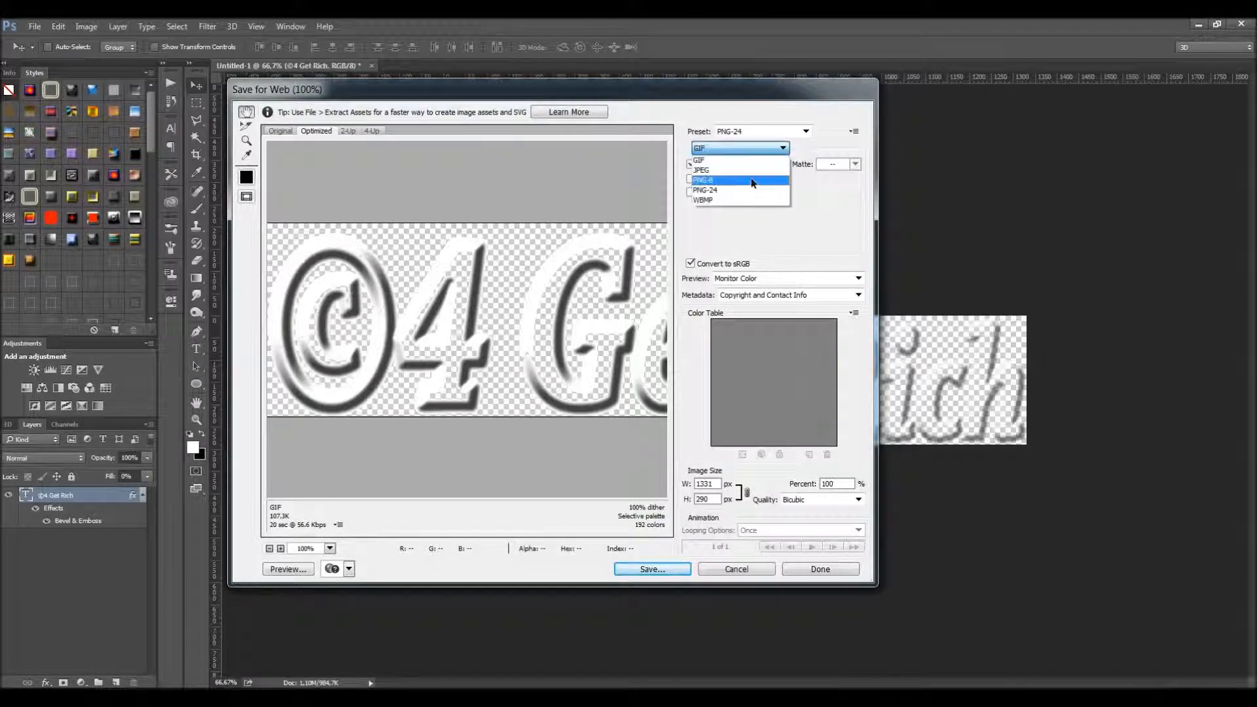
pyautogui.click(745, 183)
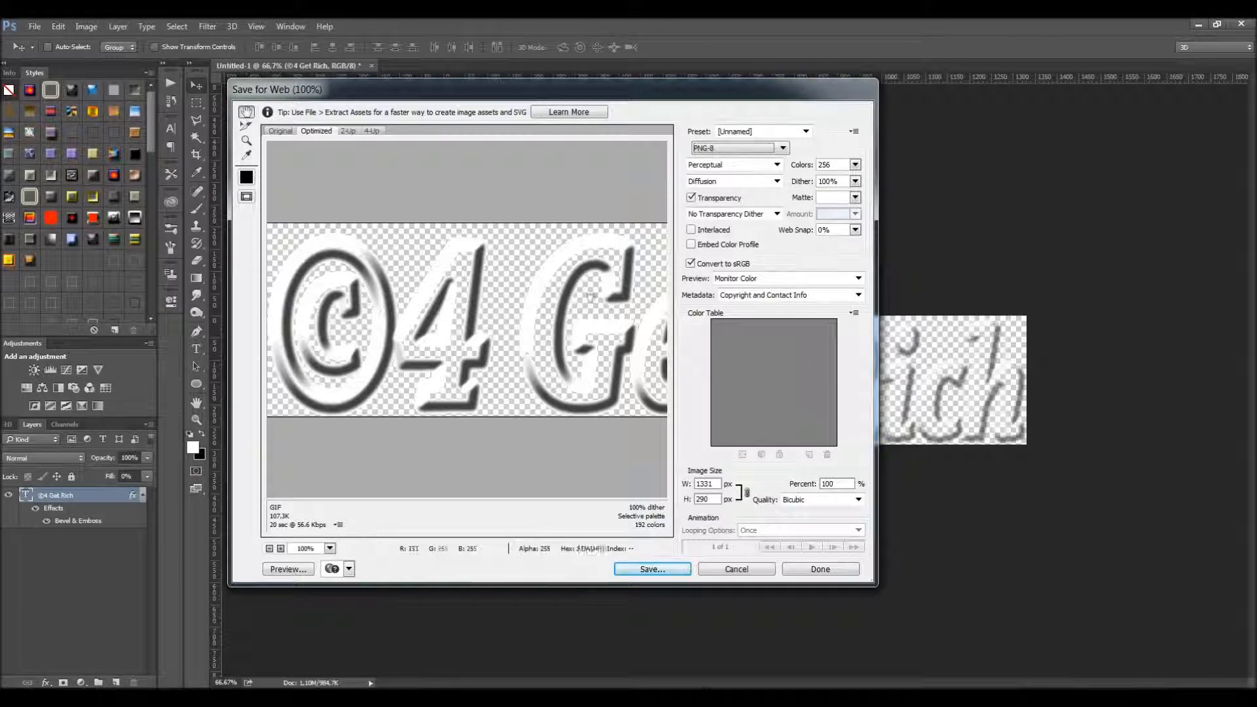
pyautogui.moveTo(606, 318); pyautogui.dragTo(232, 321)
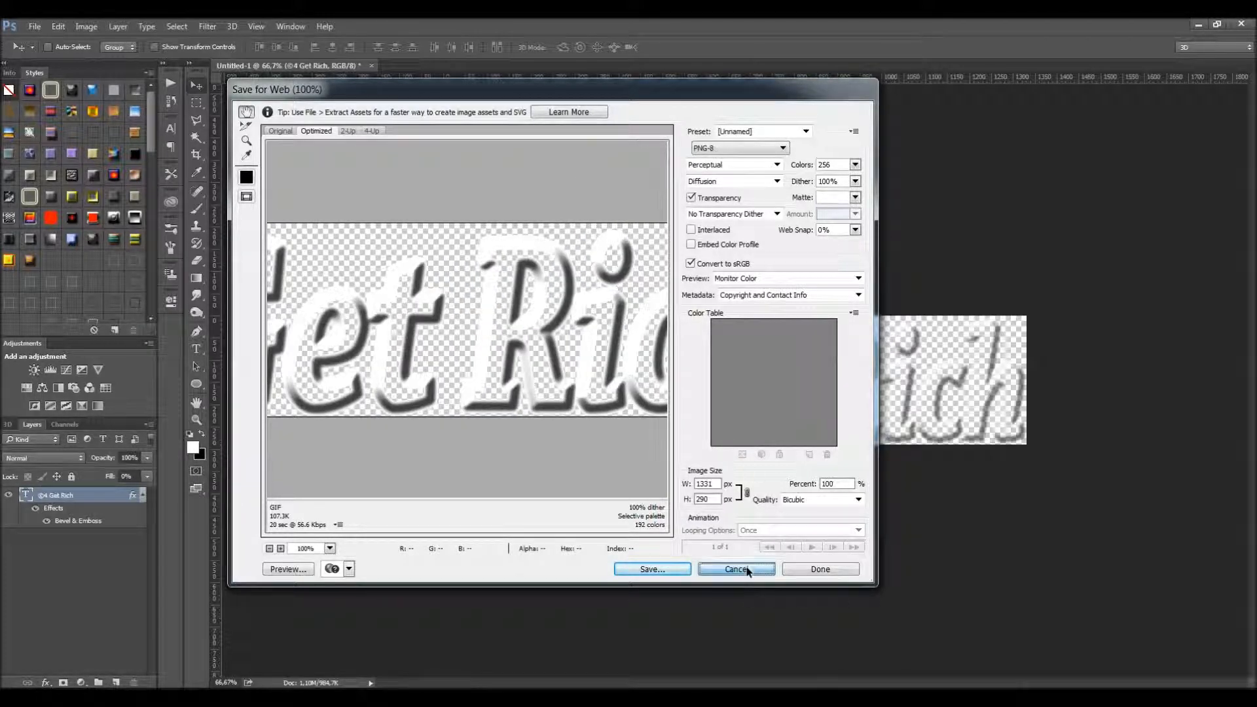
pyautogui.click(763, 149)
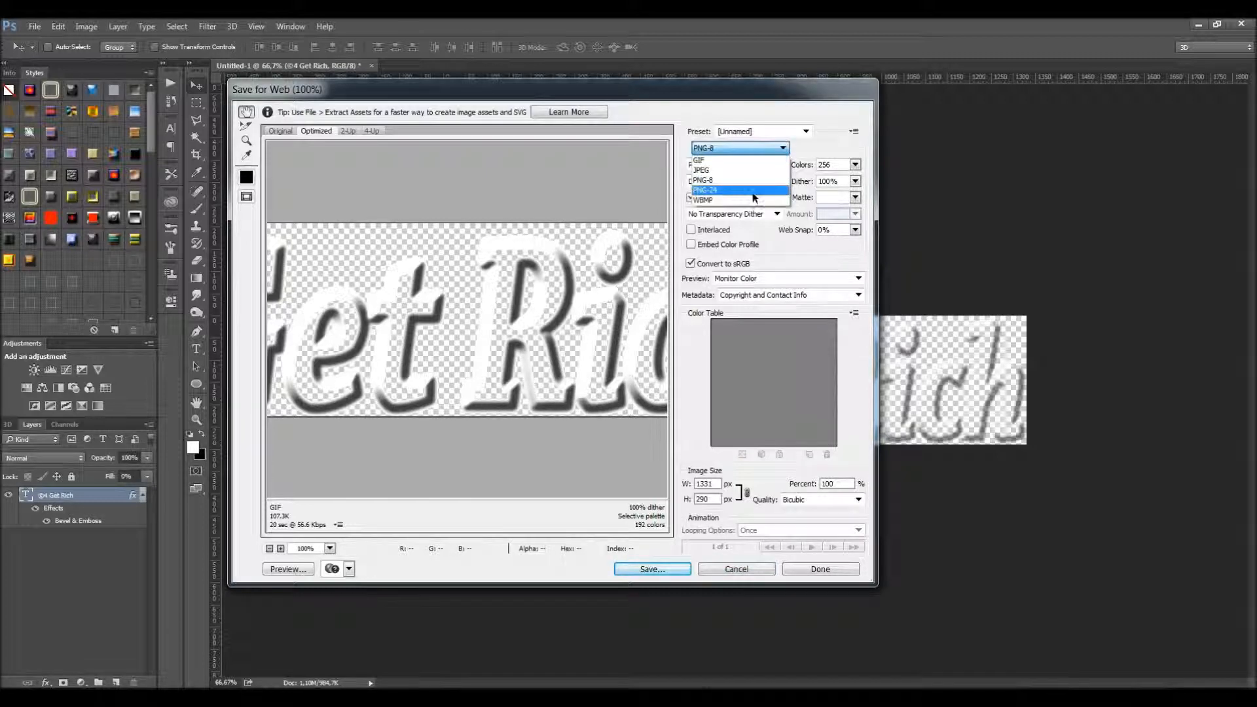
pyautogui.click(762, 187)
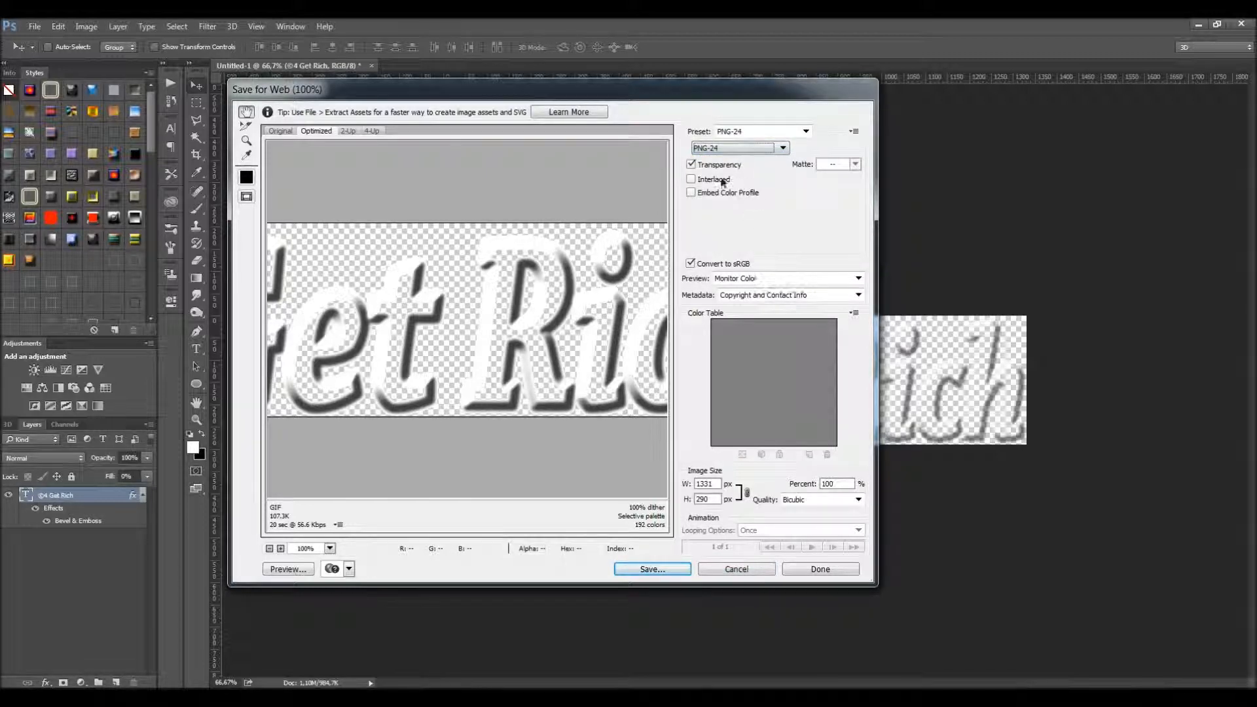
pyautogui.click(739, 574)
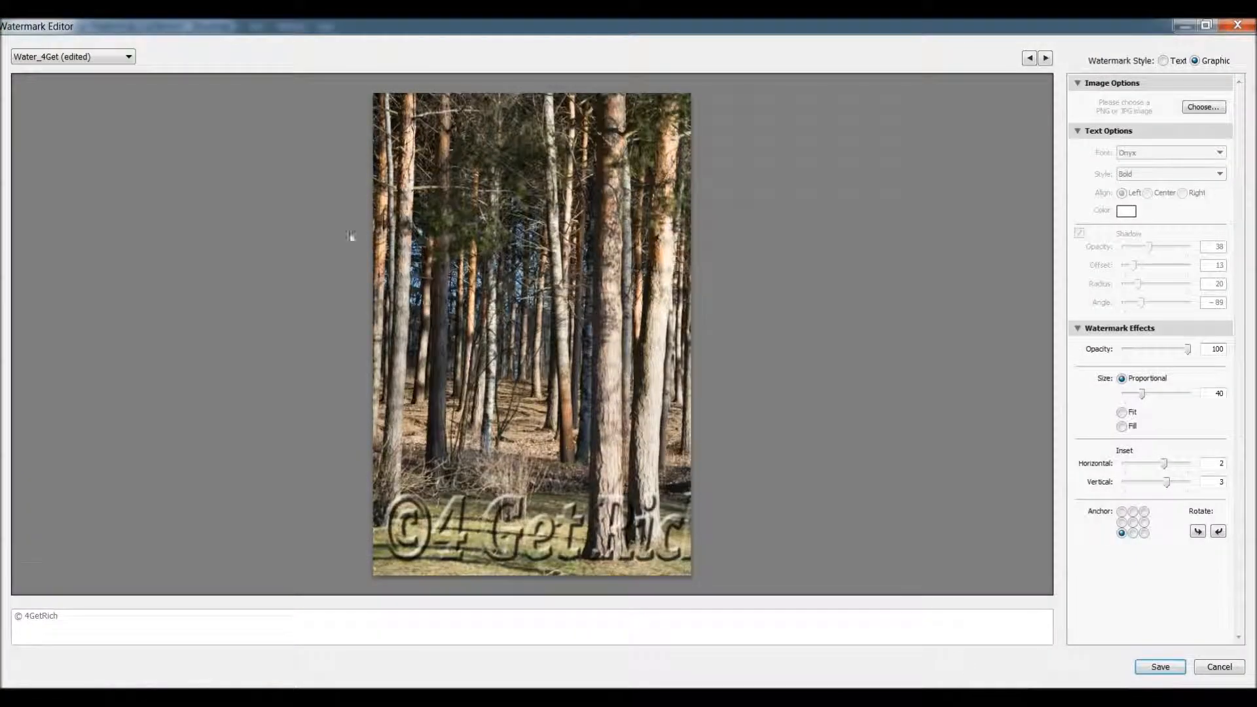
# - In Lightroom, set the graphic watermark's proportional size to 12, horizontal inset to 3 and vertical inset to 2, and save it as preset 4Get_Logo
pyautogui.moveTo(1140, 394); pyautogui.dragTo(1133, 401)
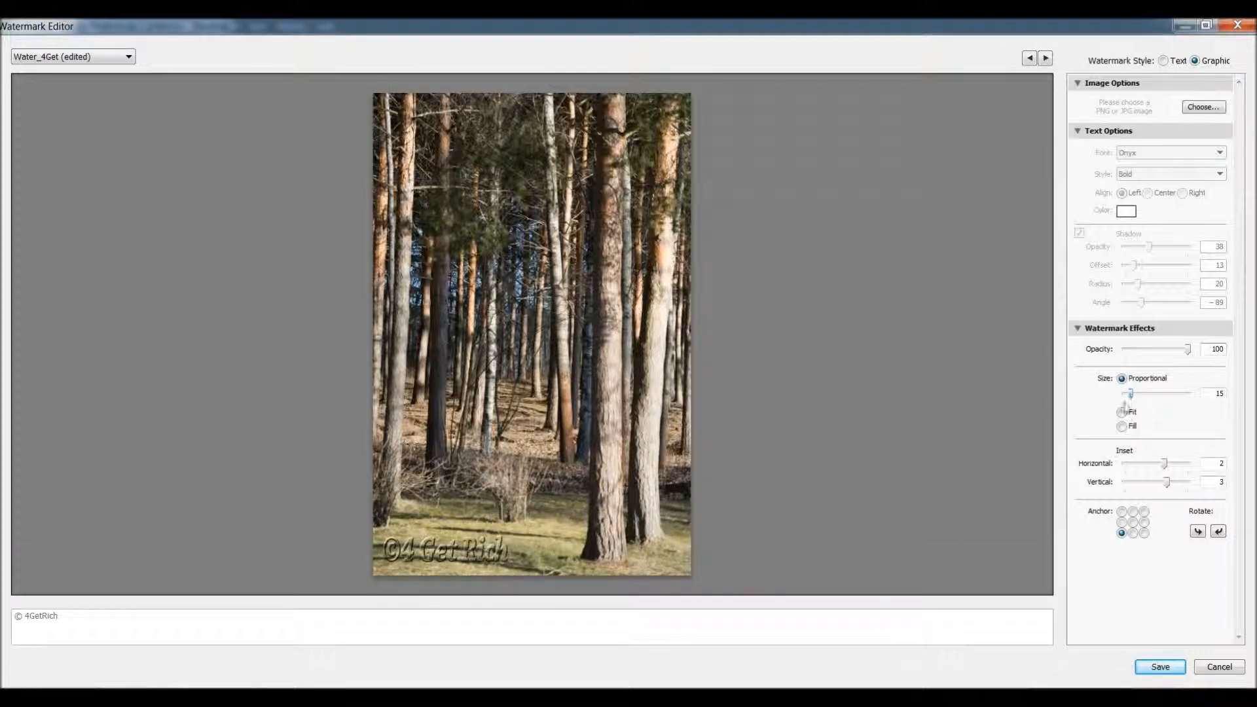
pyautogui.moveTo(1165, 464); pyautogui.dragTo(1163, 484)
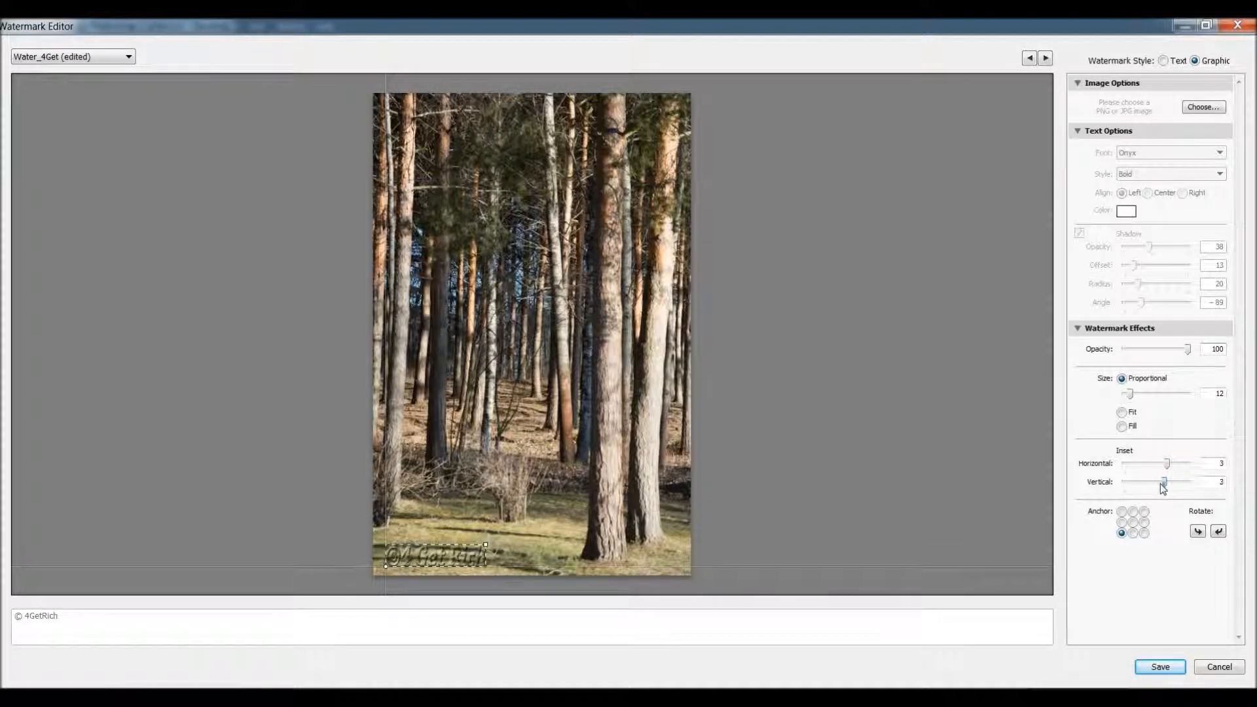
pyautogui.click(1160, 666)
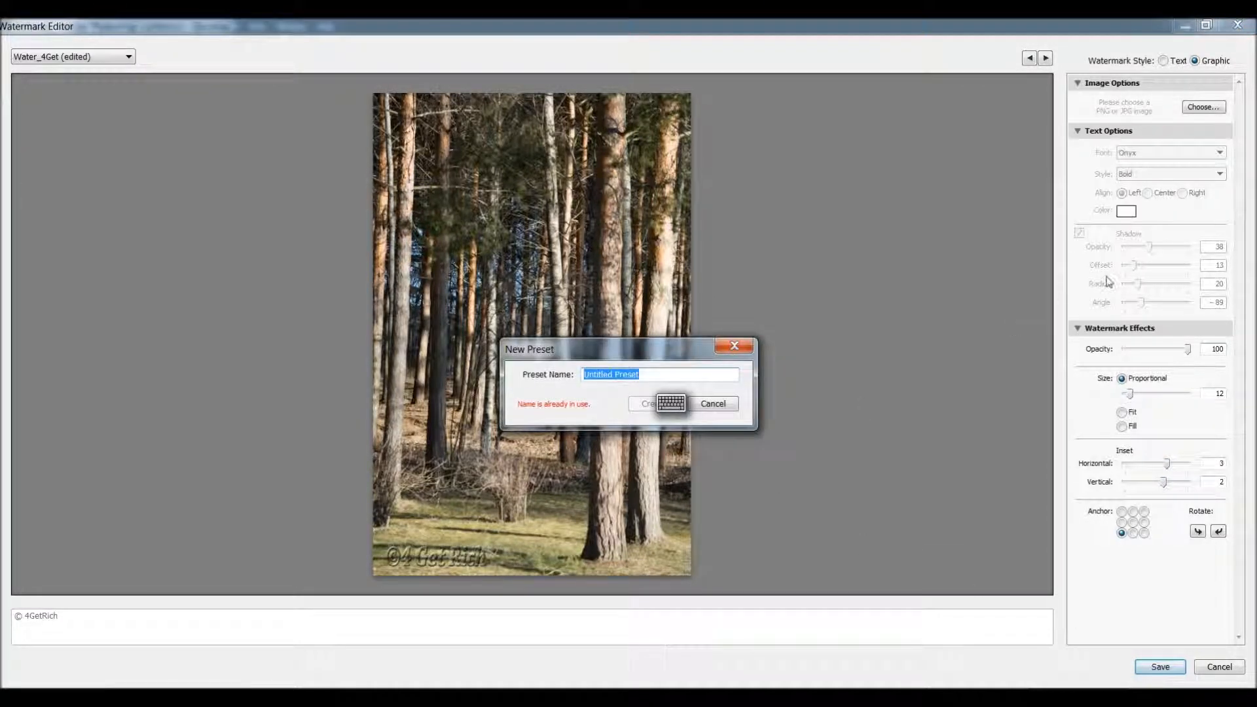
pyautogui.write('4gEt')
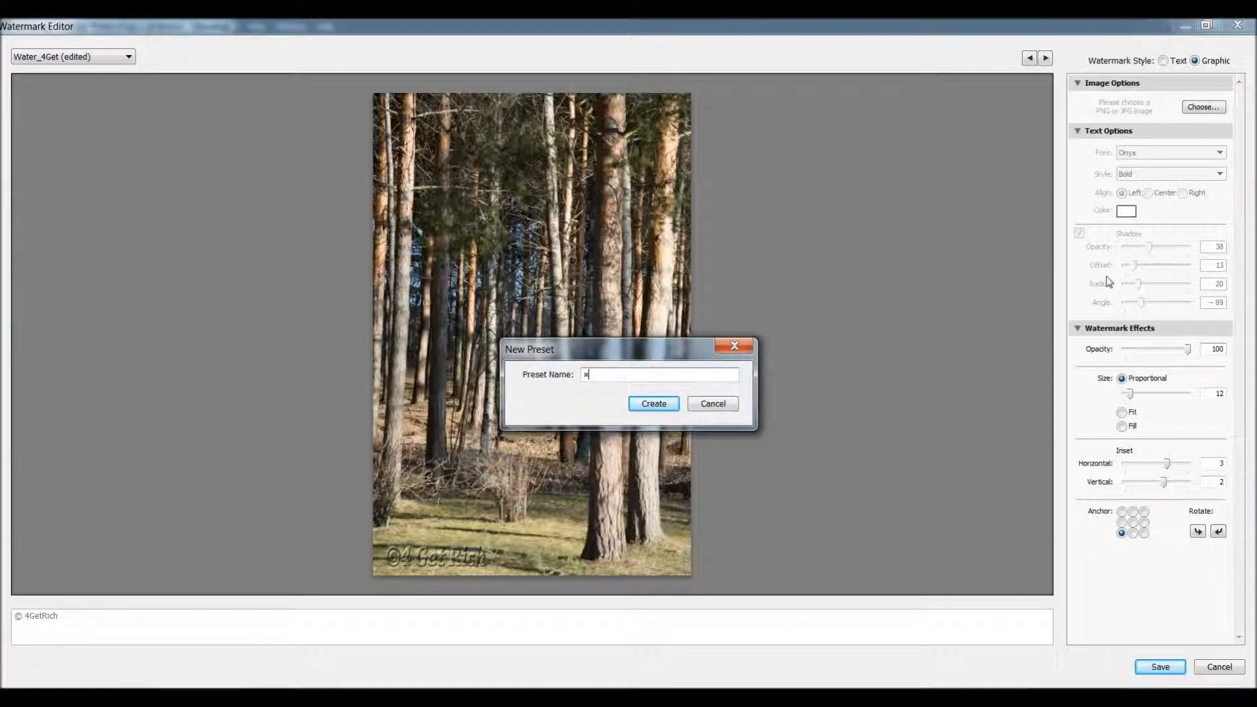
pyautogui.press('BackSpace')
pyautogui.write('4Get_Logo')
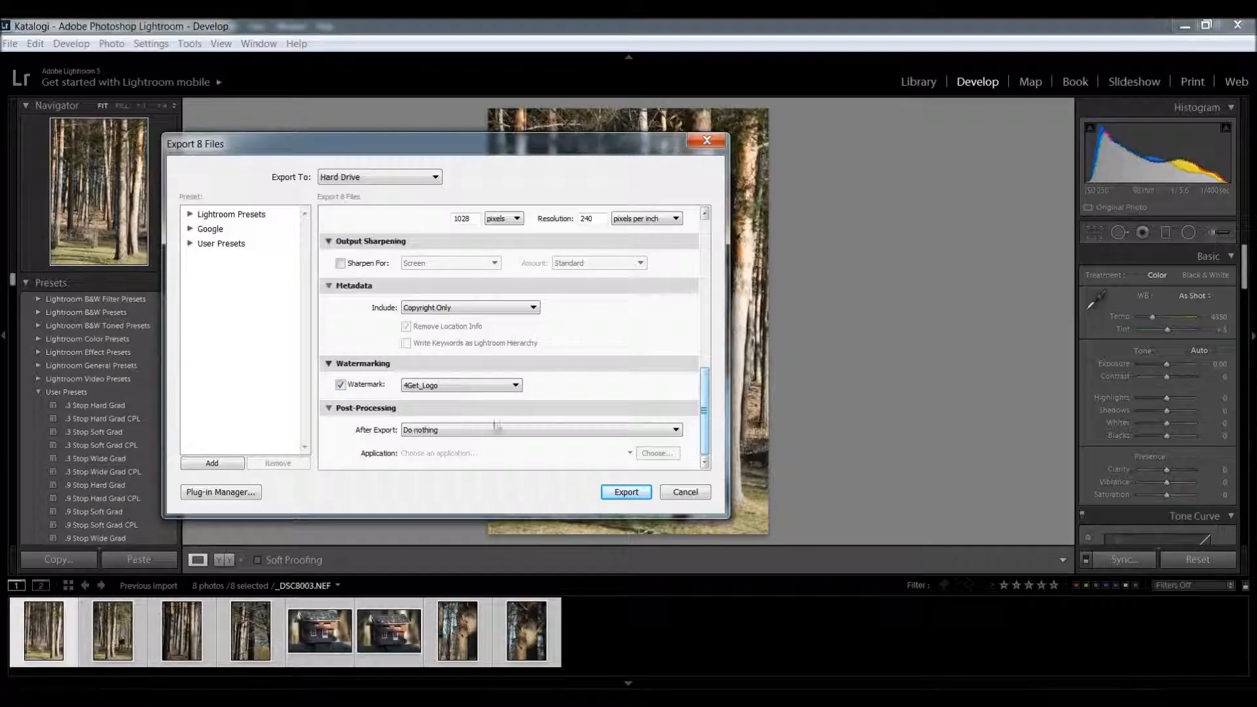
# - Export the eight photos with the 4Get_Logo watermark to the desktop's Tutorial subfolder, overwriting the existing files
pyautogui.moveTo(705, 406); pyautogui.dragTo(720, 231)
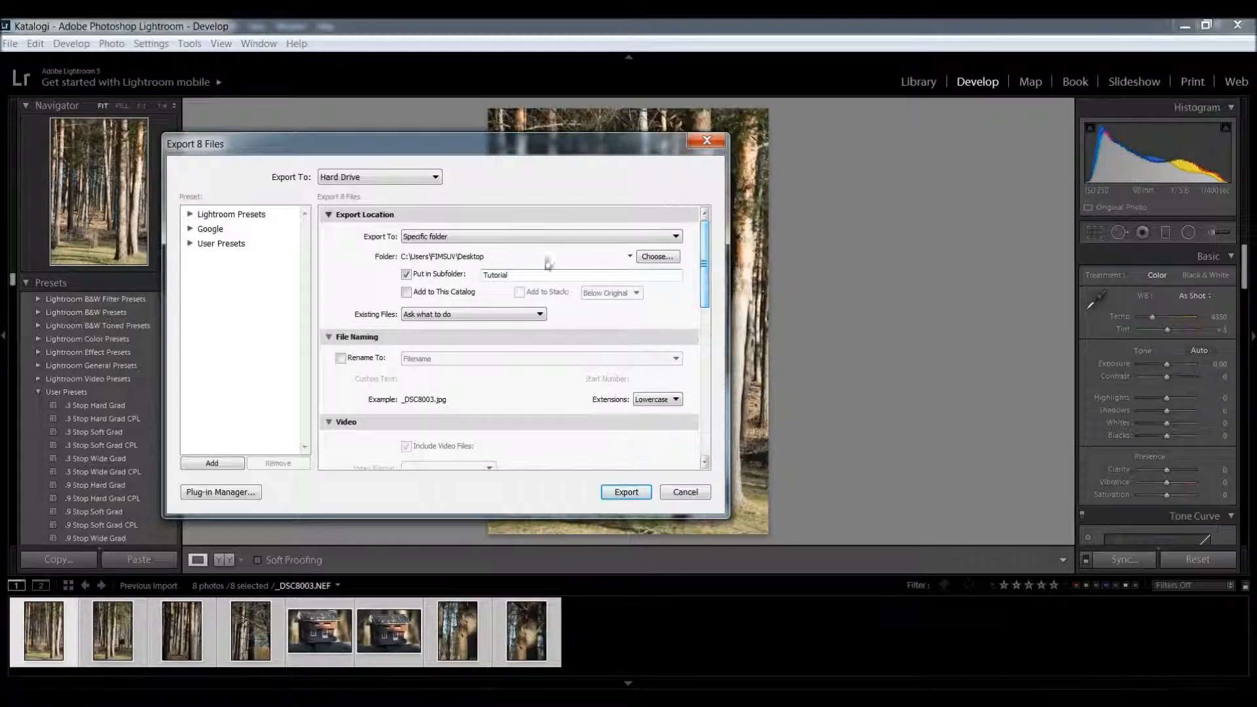
pyautogui.doubleClick(532, 278)
pyautogui.click(534, 278)
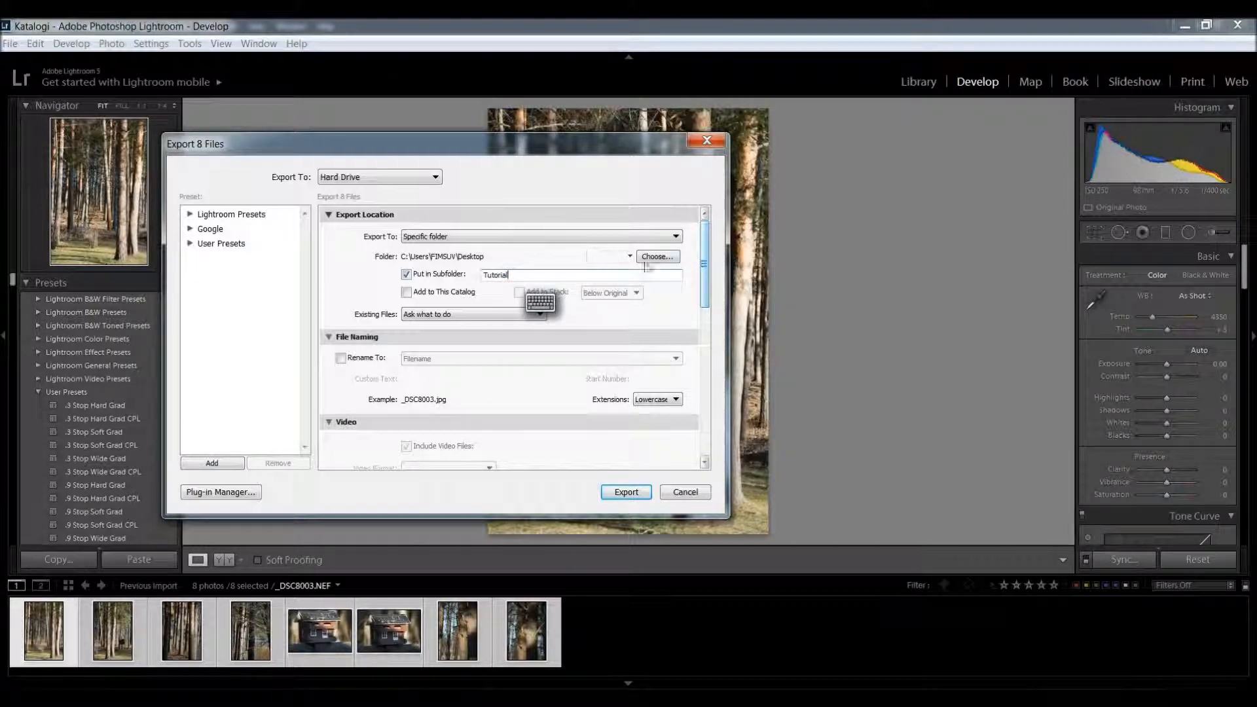
pyautogui.scroll(-10, 642, 406)
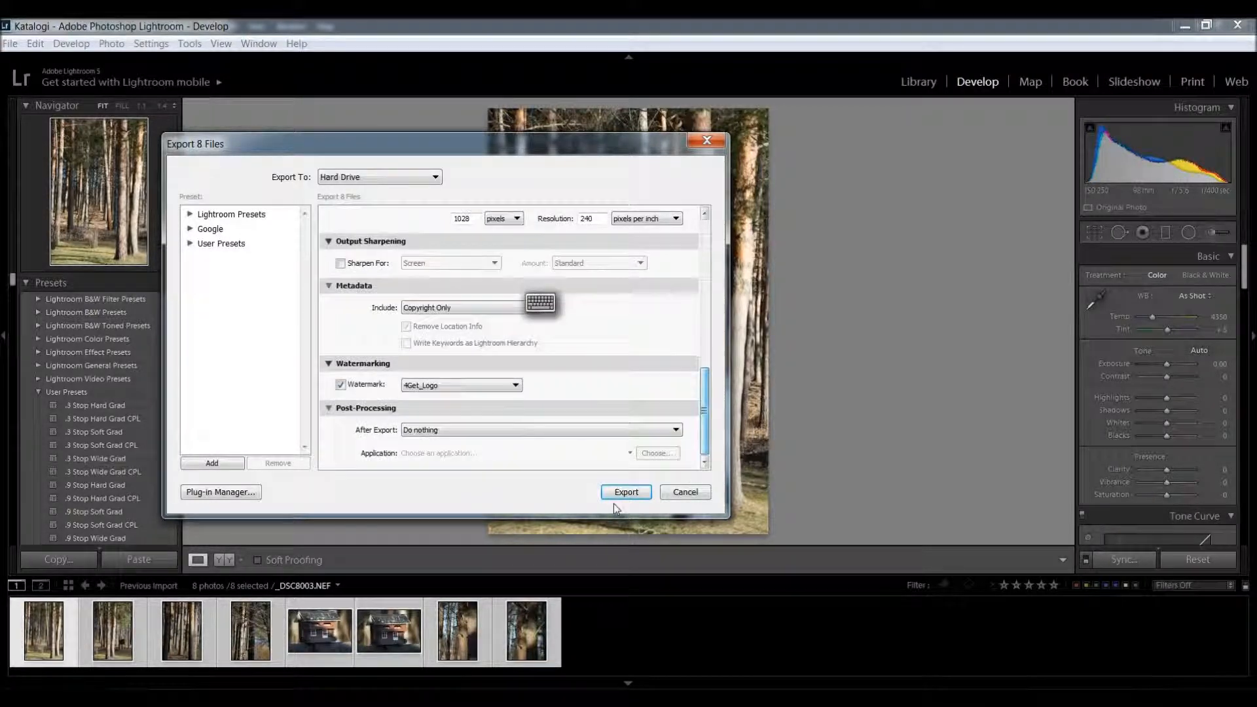
pyautogui.click(627, 492)
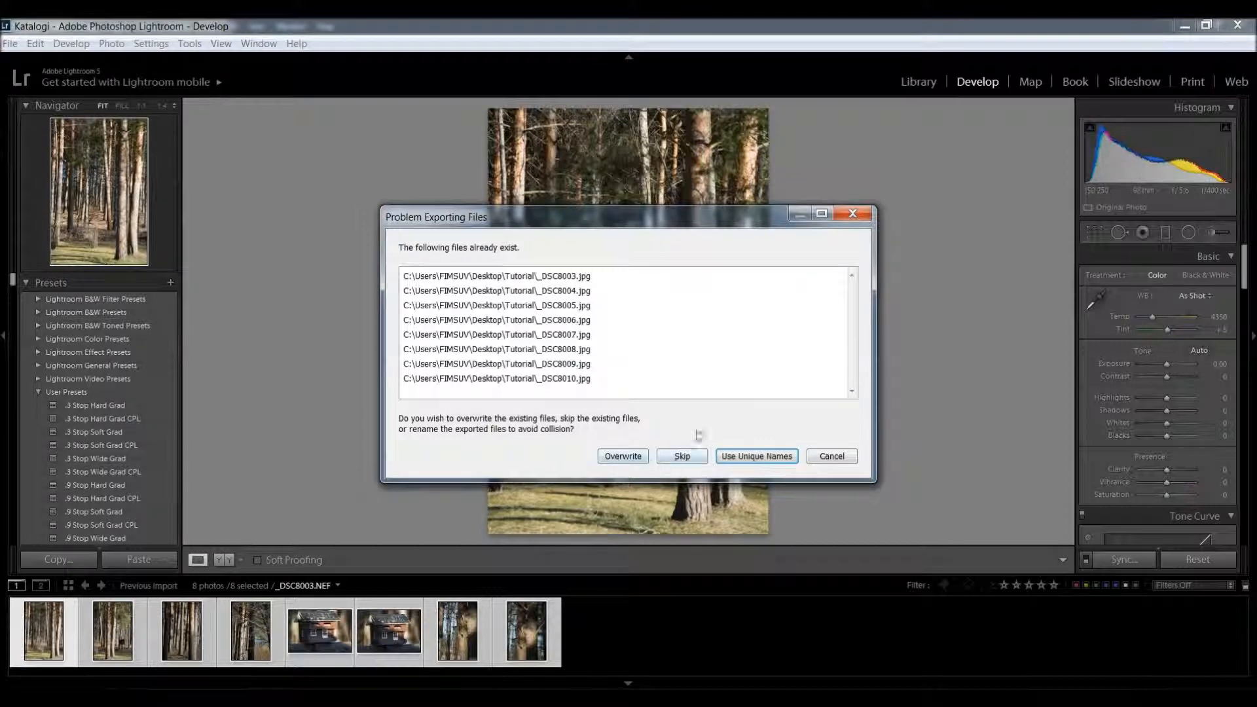
pyautogui.click(630, 460)
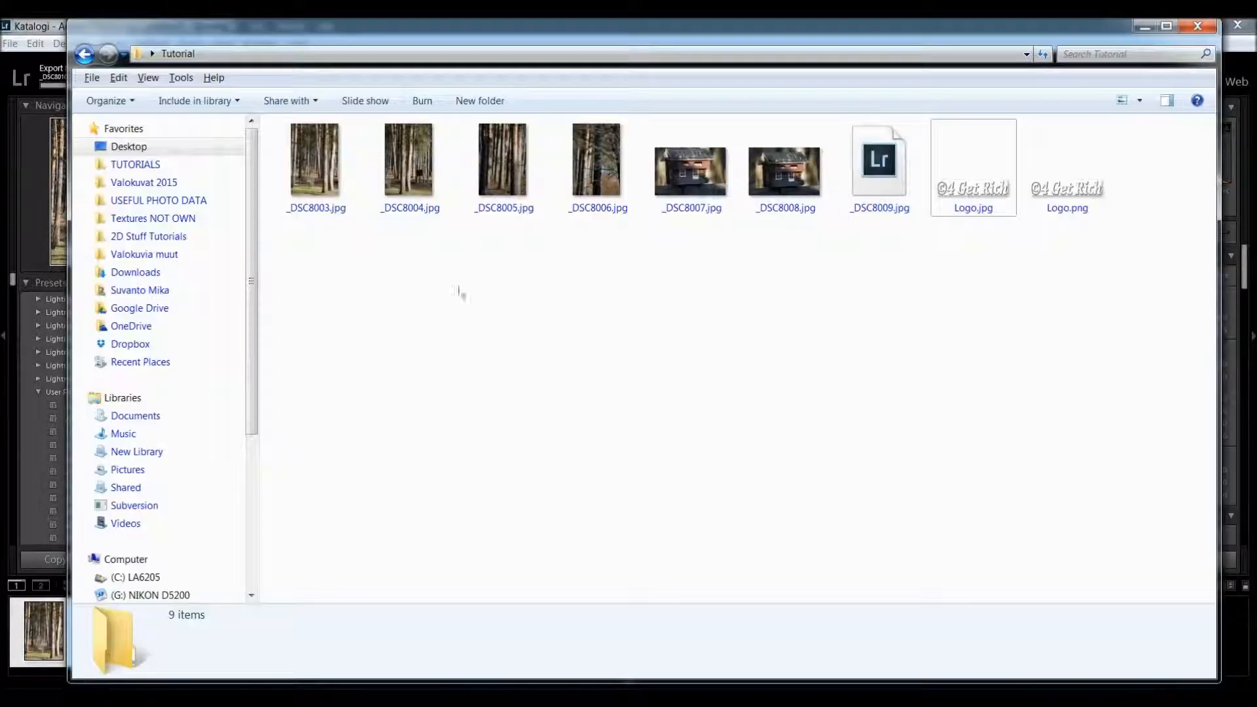
# - Preview the exported photos from _DSC8003.jpg to _DSC8010.jpg to check the logo watermark, and close the viewer
pyautogui.rightClick(330, 175)
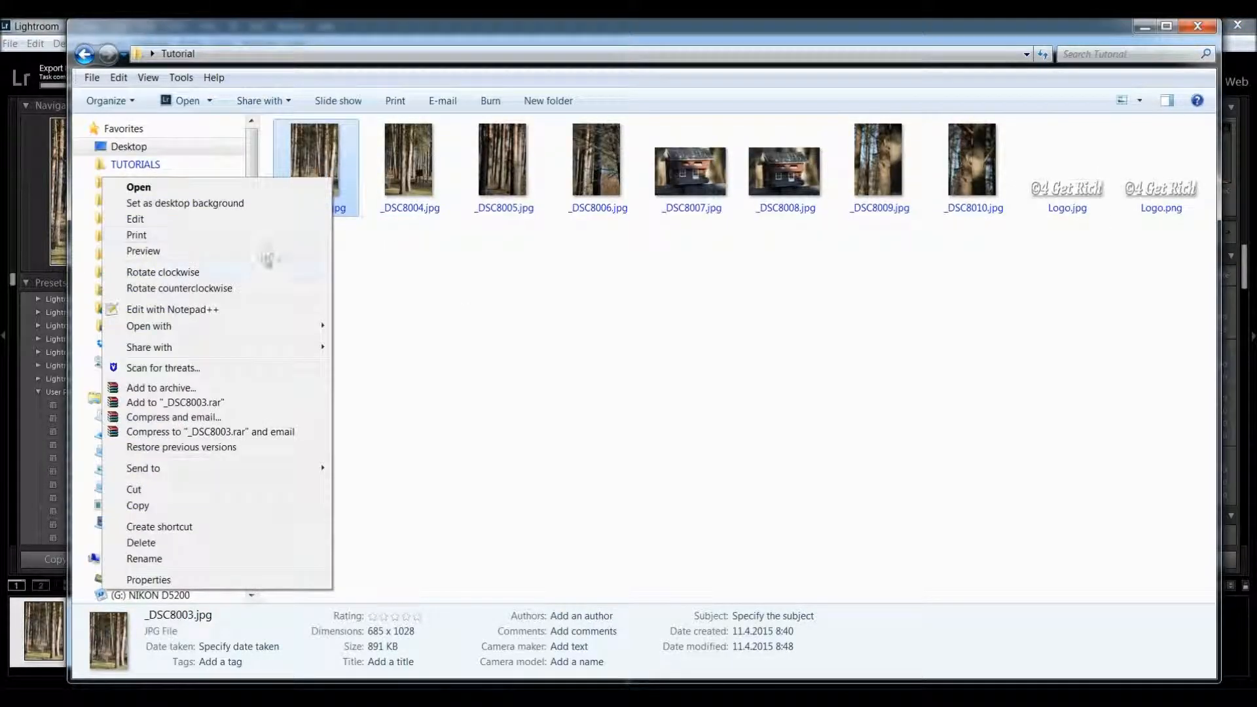
pyautogui.click(270, 254)
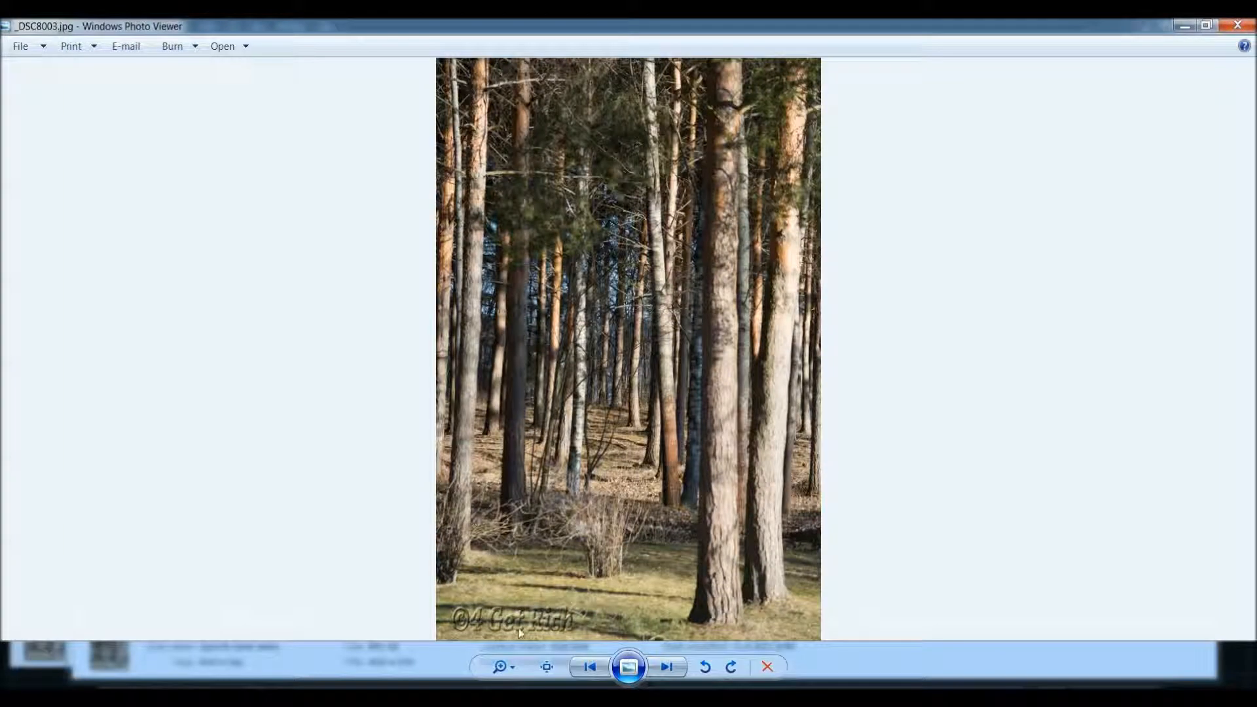
pyautogui.click(681, 678)
pyautogui.click(681, 678)
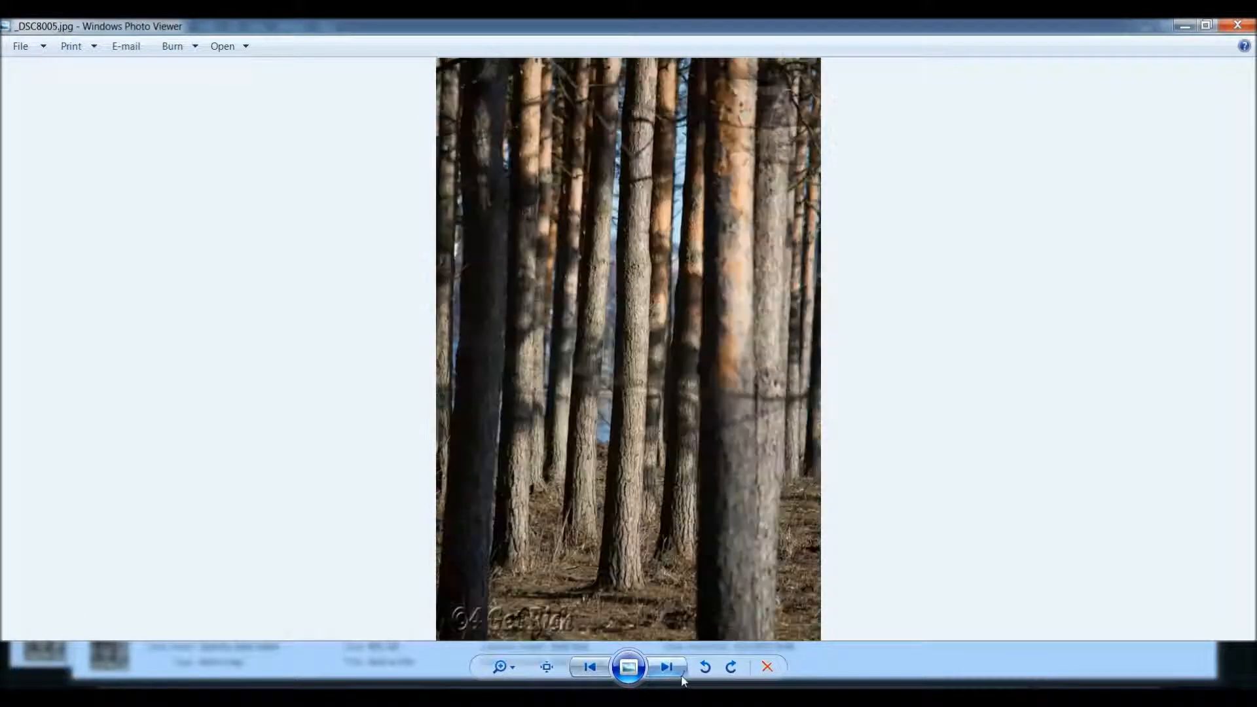
pyautogui.click(681, 668)
pyautogui.click(682, 669)
pyautogui.click(684, 671)
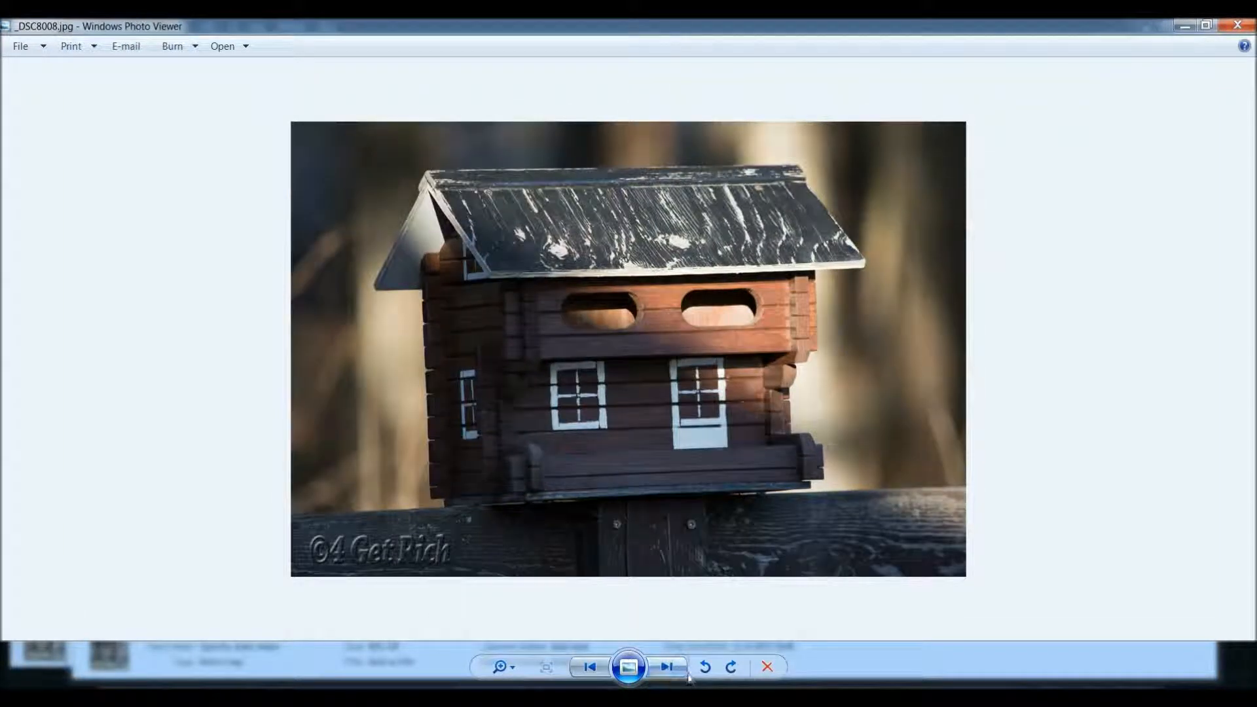
pyautogui.click(686, 676)
pyautogui.click(685, 678)
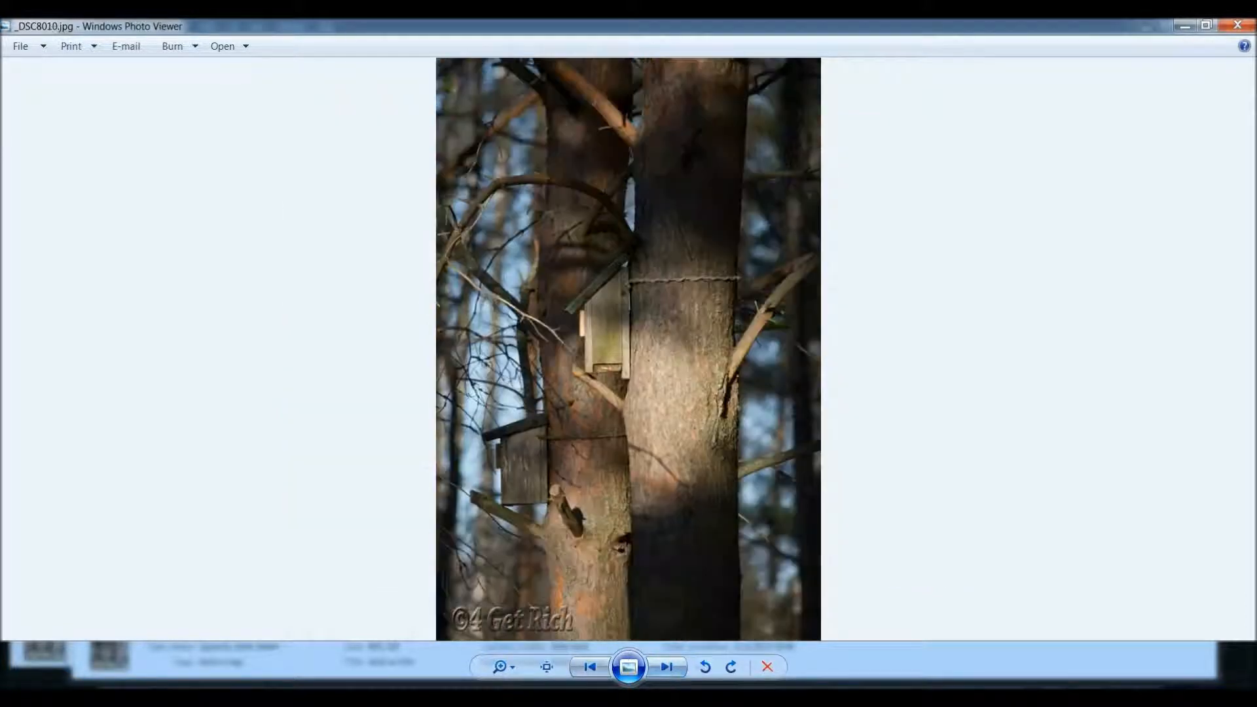
pyautogui.click(1234, 26)
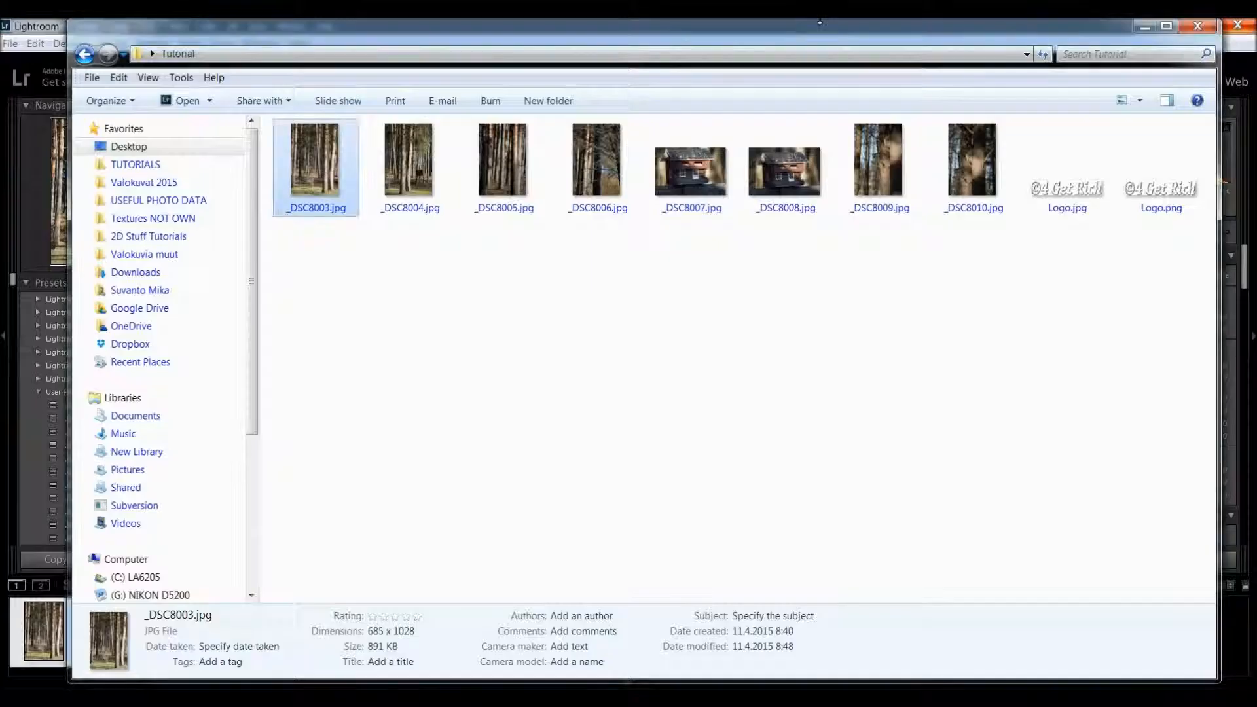
# - Close the Tutorial folder window and return to Lightroom with Photoshop minimized
pyautogui.click(1142, 27)
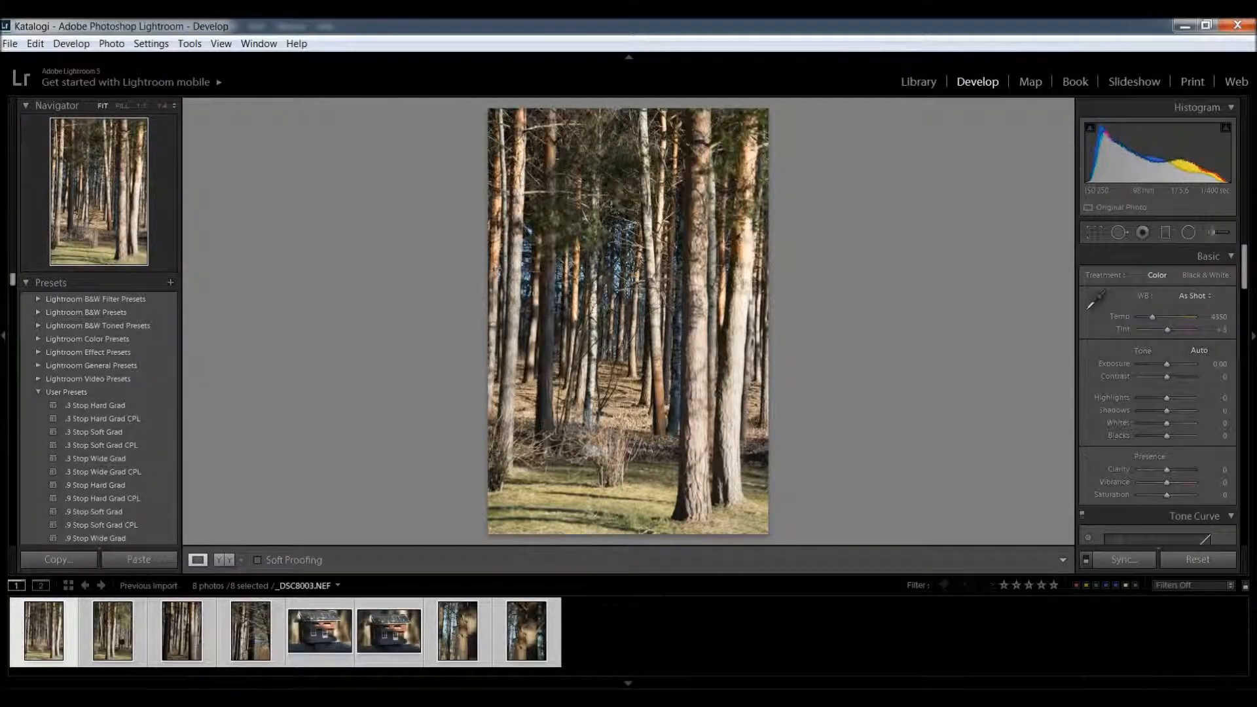
pyautogui.rightClick(123, 695)
pyautogui.click(246, 439)
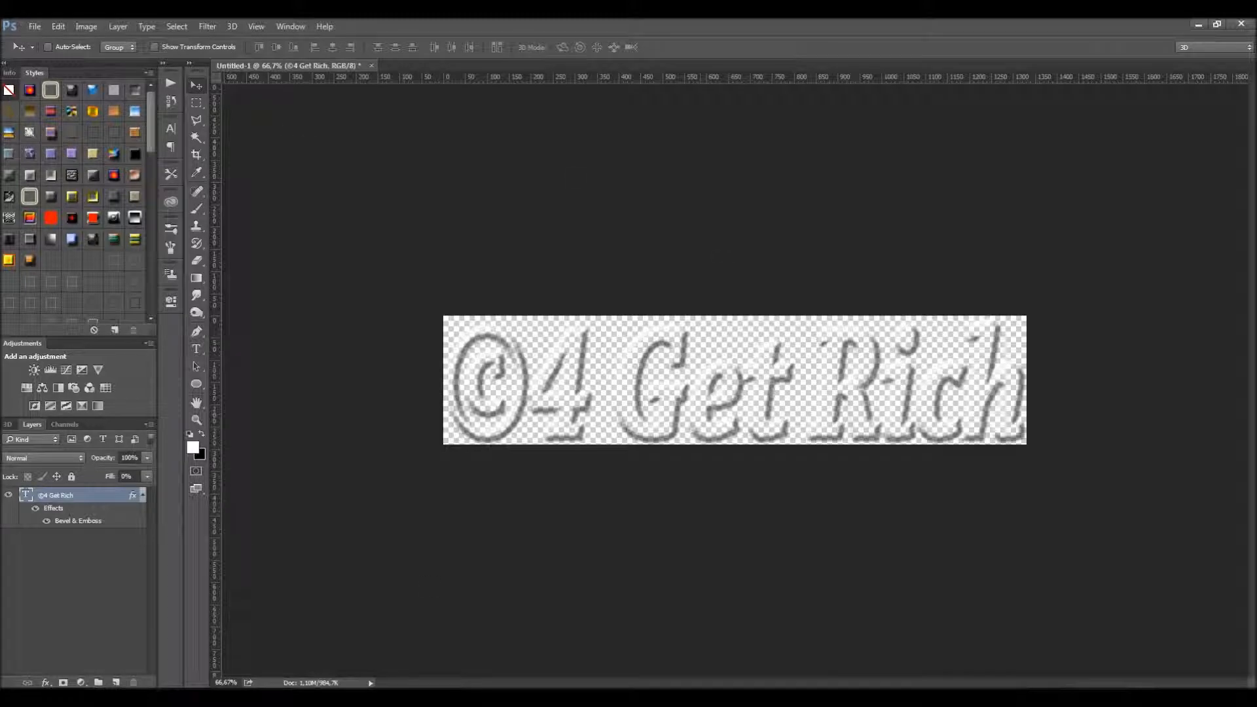
pyautogui.hotkey('alt', 'Tab')
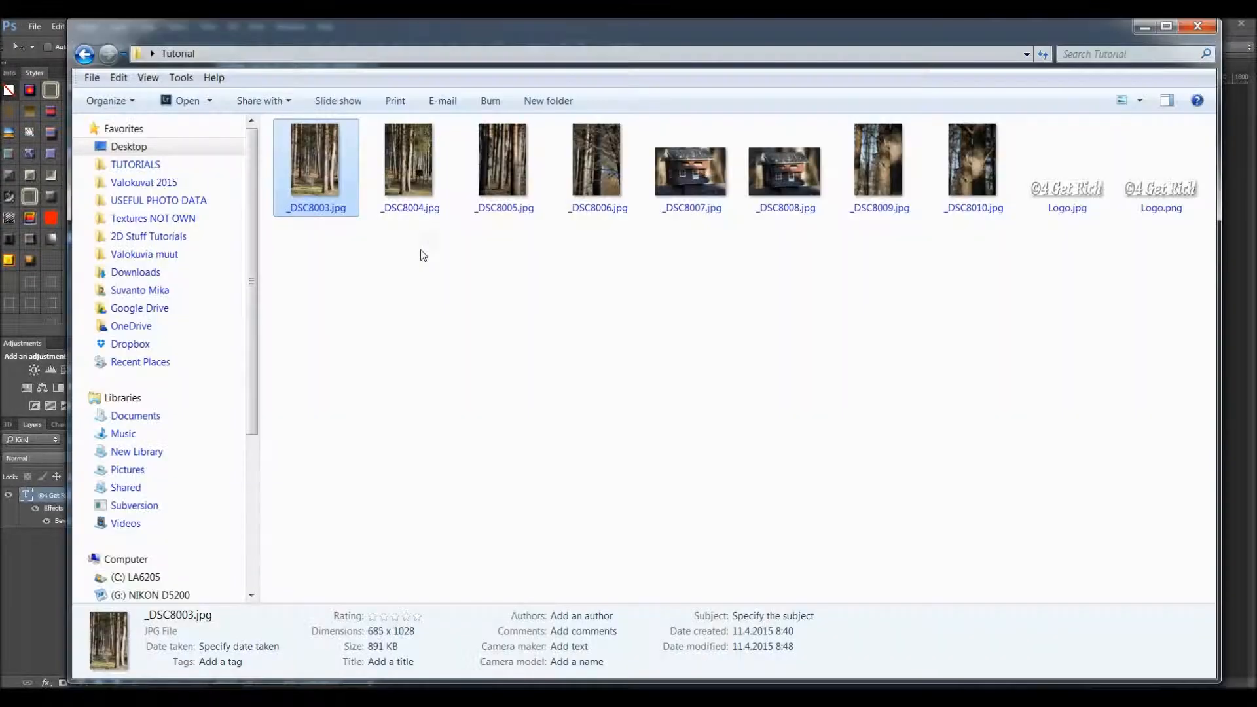
pyautogui.moveTo(465, 41); pyautogui.dragTo(450, 86)
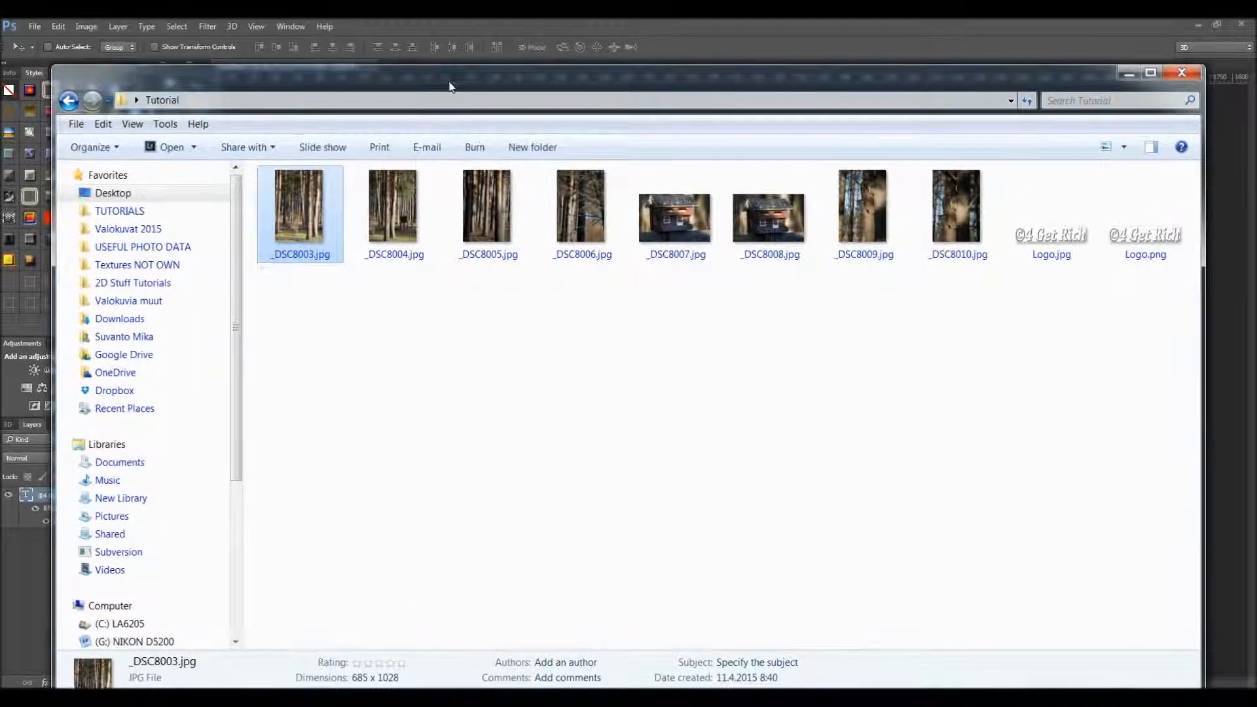
pyautogui.click(1184, 71)
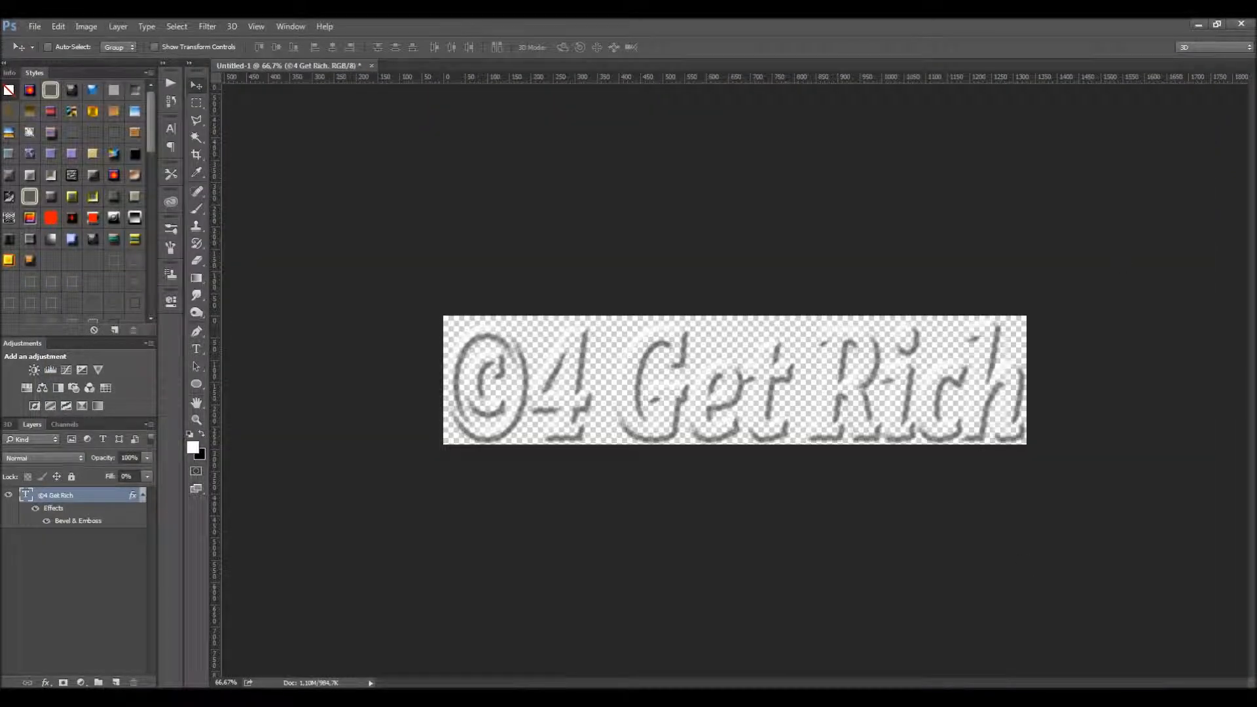
pyautogui.click(1198, 25)
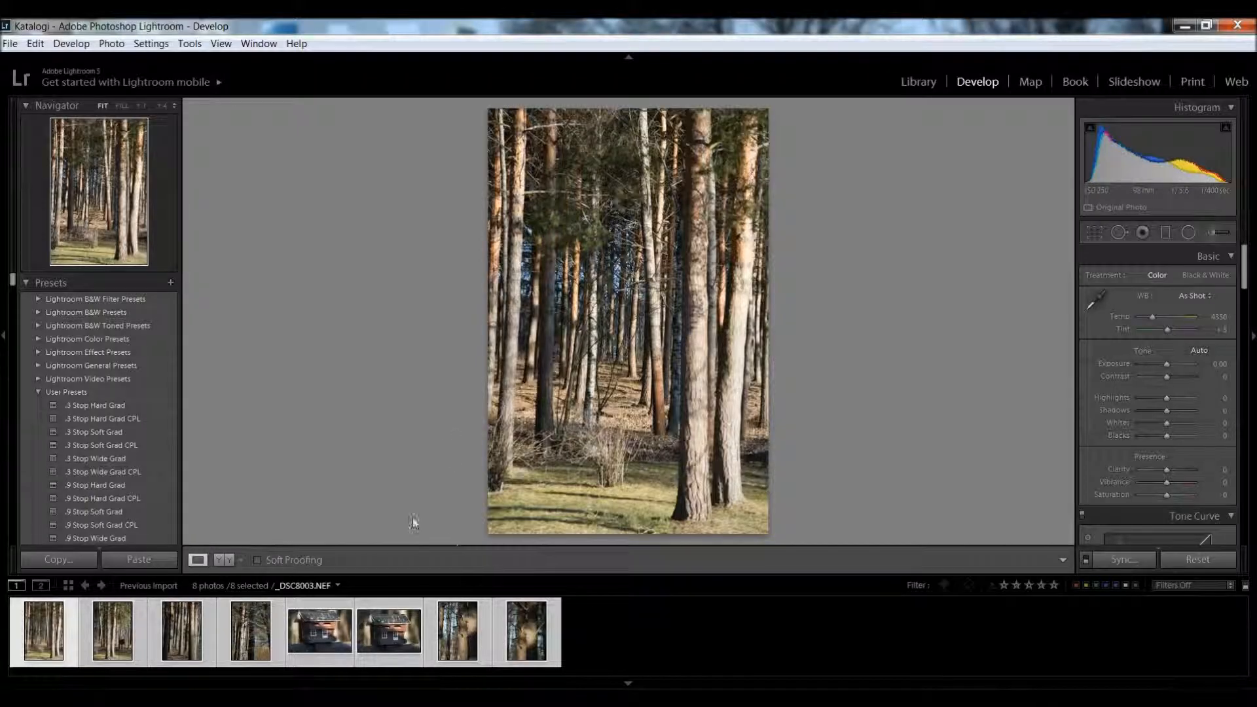
# - Open only the birdhouse photo _DSC8008.NEF from Lightroom for editing in Photoshop
pyautogui.click(406, 615)
pyautogui.rightClick(401, 630)
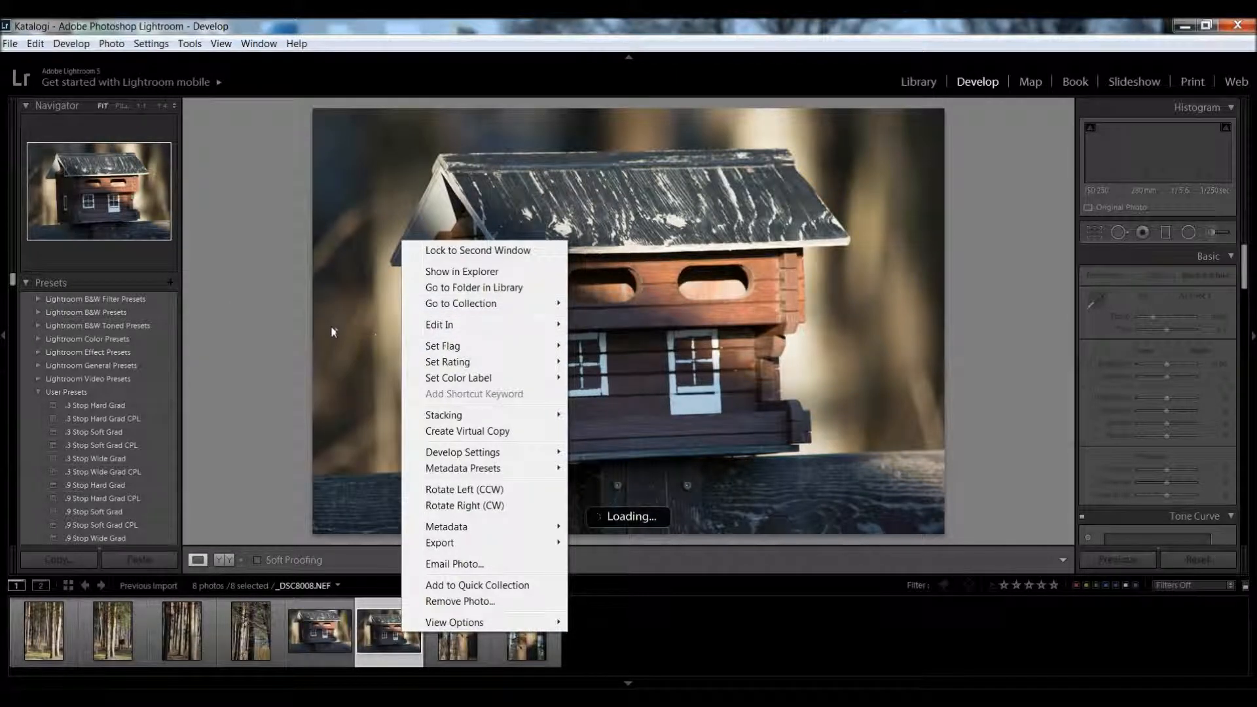
pyautogui.click(360, 322)
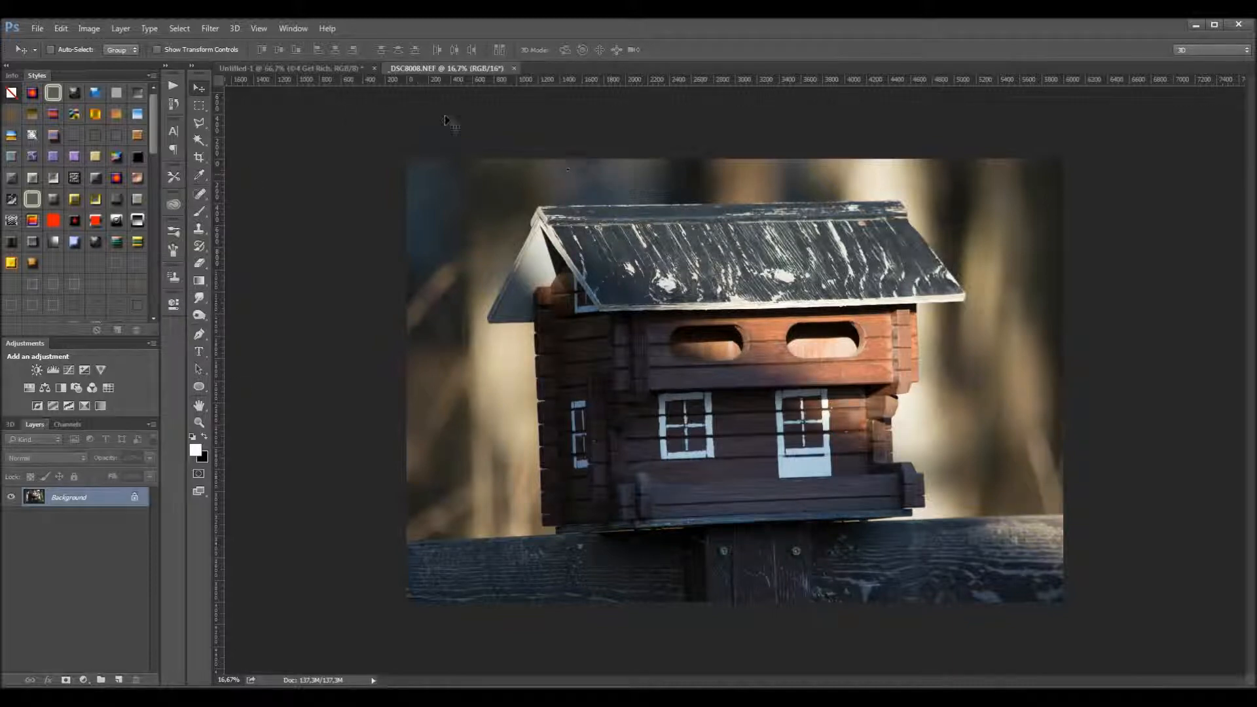
# - Copy the ©4 Get Rich text layer from Untitled-1 into the _DSC8008.NEF document and place it in the photo's lower-left corner
pyautogui.click(313, 69)
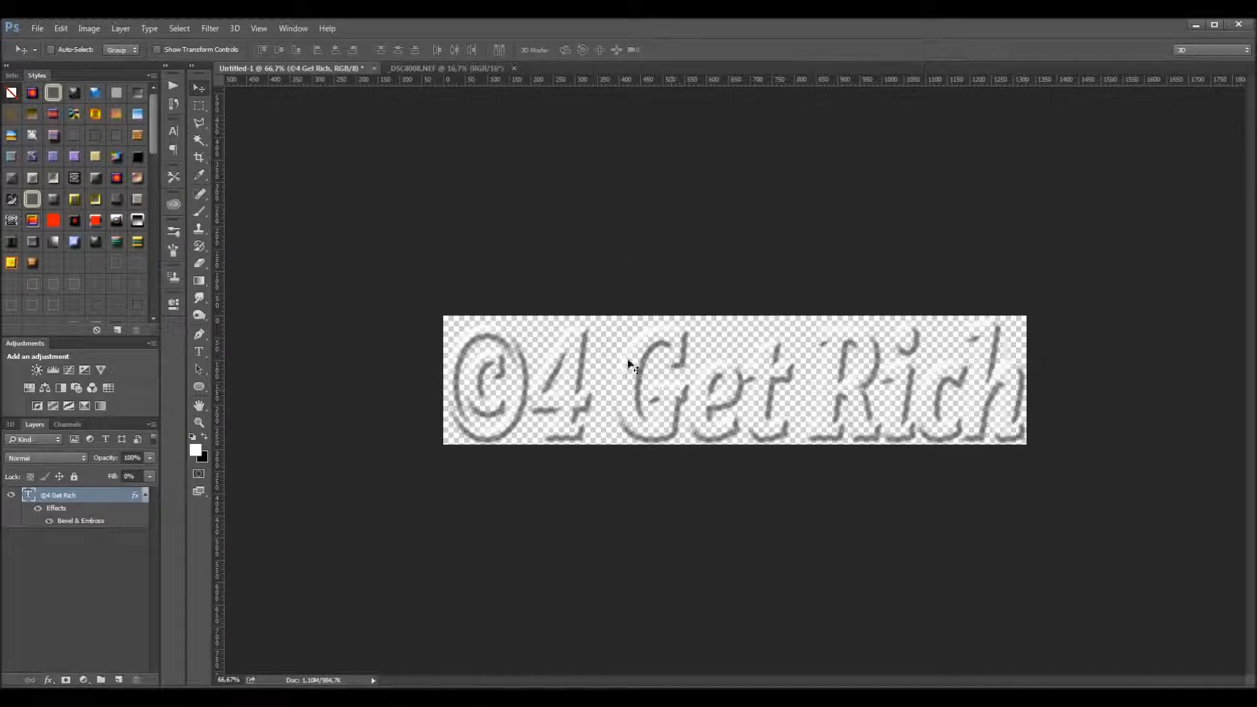
pyautogui.moveTo(652, 402); pyautogui.dragTo(675, 388)
pyautogui.click(701, 349)
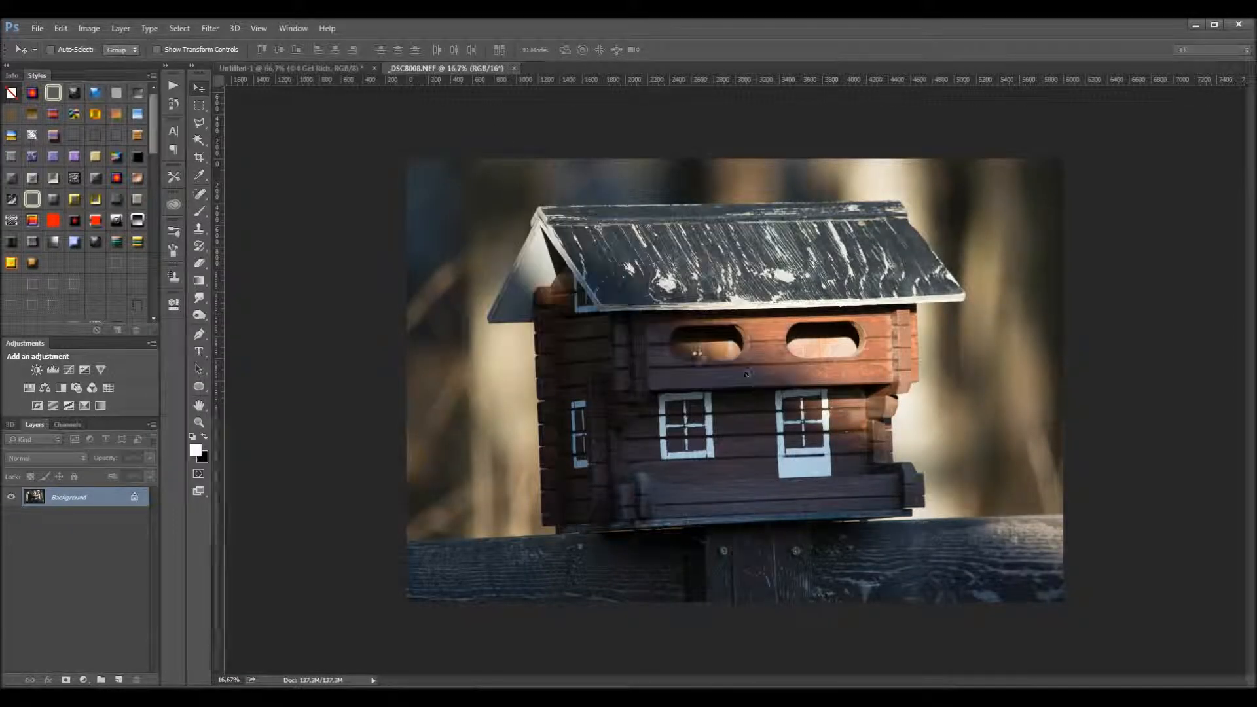
pyautogui.moveTo(663, 401); pyautogui.dragTo(555, 610)
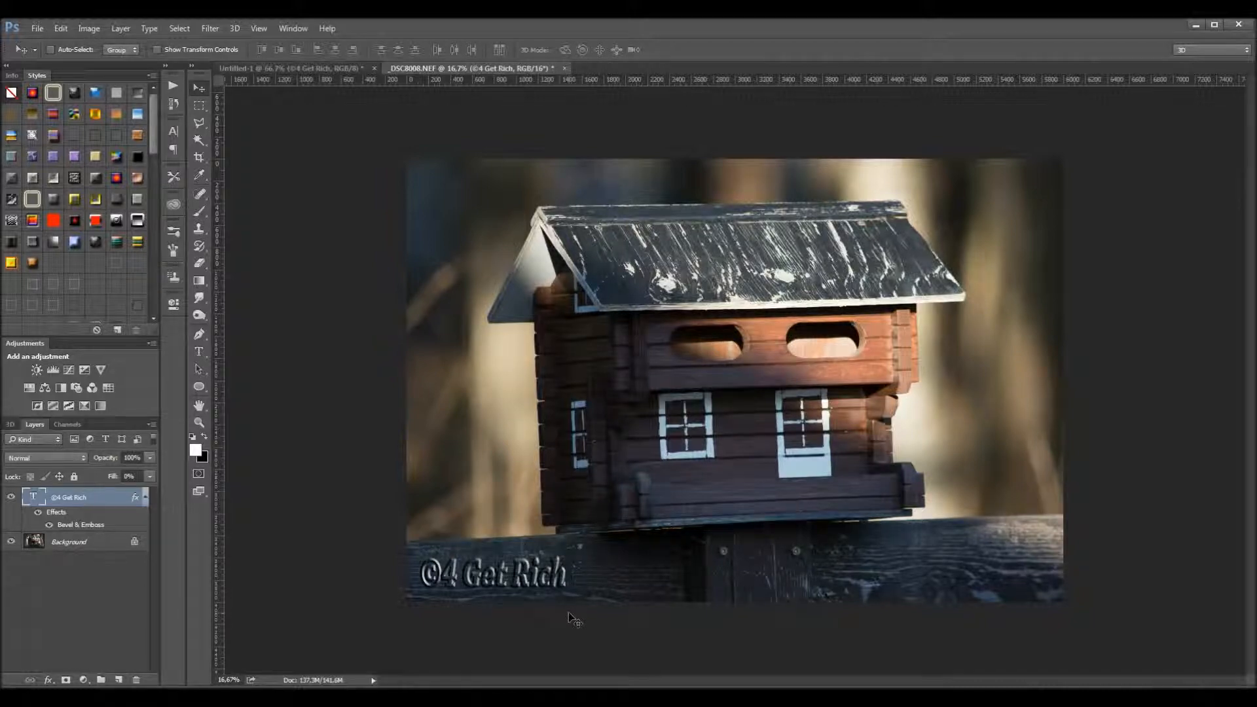
# - Try the ©4 Get Rich text over the birdhouse's upper wall, and delete its layer from the photo
pyautogui.moveTo(507, 579)
pyautogui.mouseDown()
pyautogui.moveTo(504, 489)
pyautogui.moveTo(549, 321)
pyautogui.moveTo(677, 281)
pyautogui.moveTo(503, 572)
pyautogui.mouseUp()
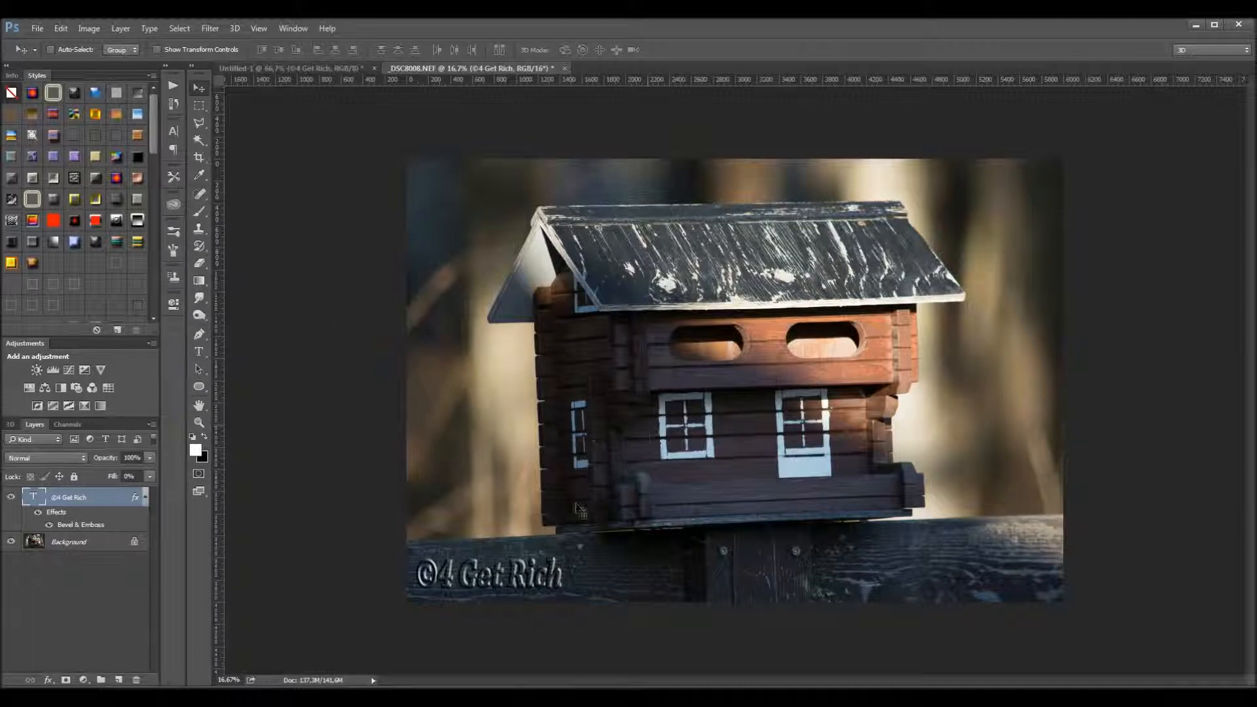
pyautogui.moveTo(499, 542); pyautogui.dragTo(664, 392)
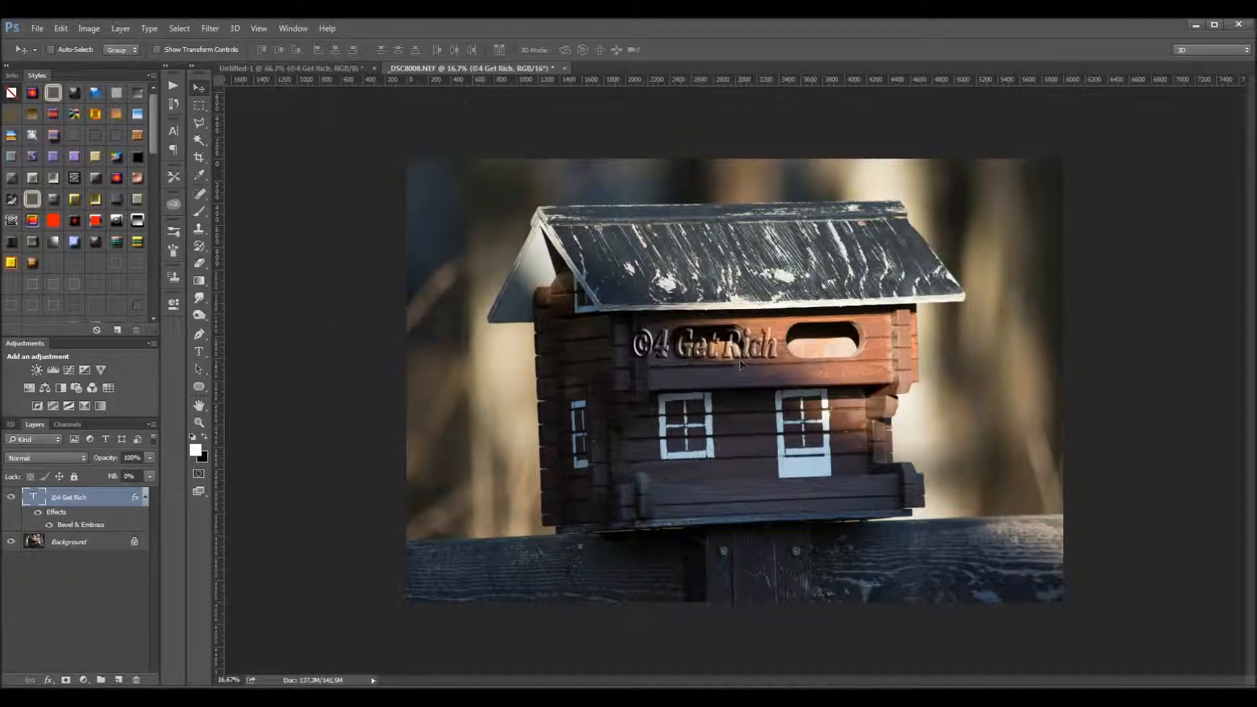
pyautogui.moveTo(82, 506); pyautogui.dragTo(136, 680)
# - Define the ©4 Get Rich logo in the Untitled-1 document as a new brush preset
pyautogui.click(288, 69)
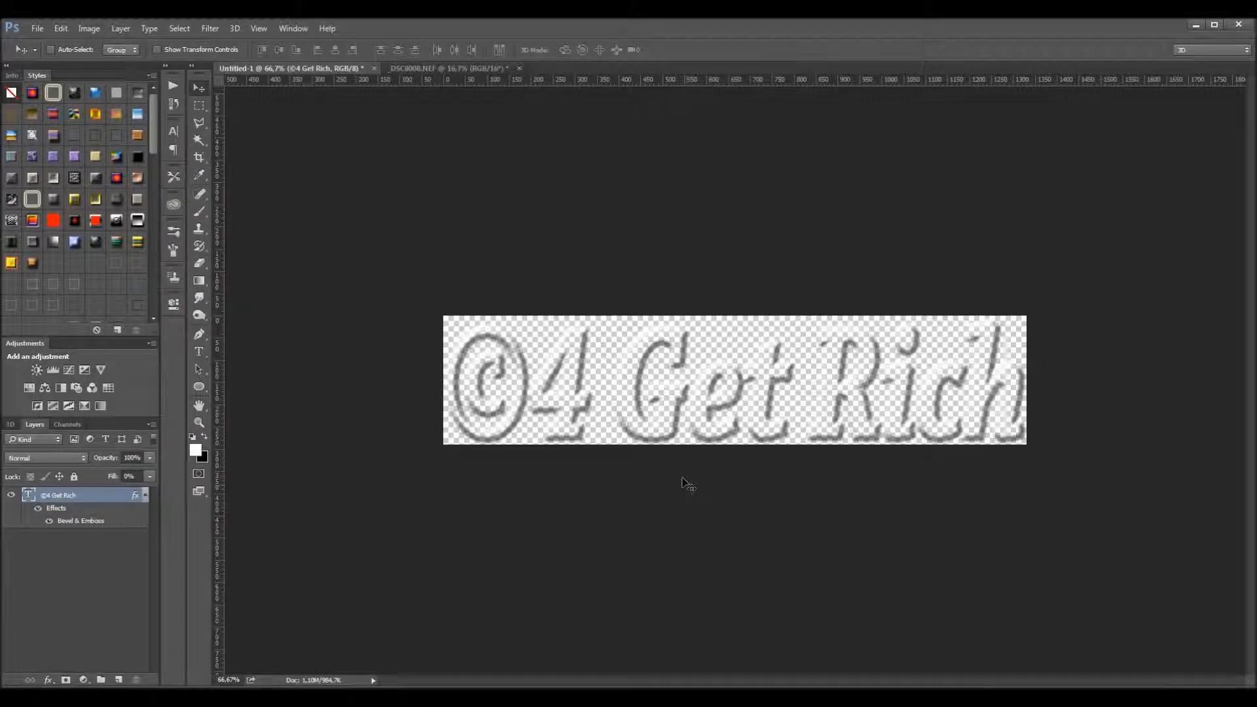
pyautogui.moveTo(504, 378)
pyautogui.mouseDown()
pyautogui.moveTo(469, 160)
pyautogui.moveTo(524, 374)
pyautogui.mouseUp()
pyautogui.hotkey('ctrl', 'z')
pyautogui.click(89, 28)
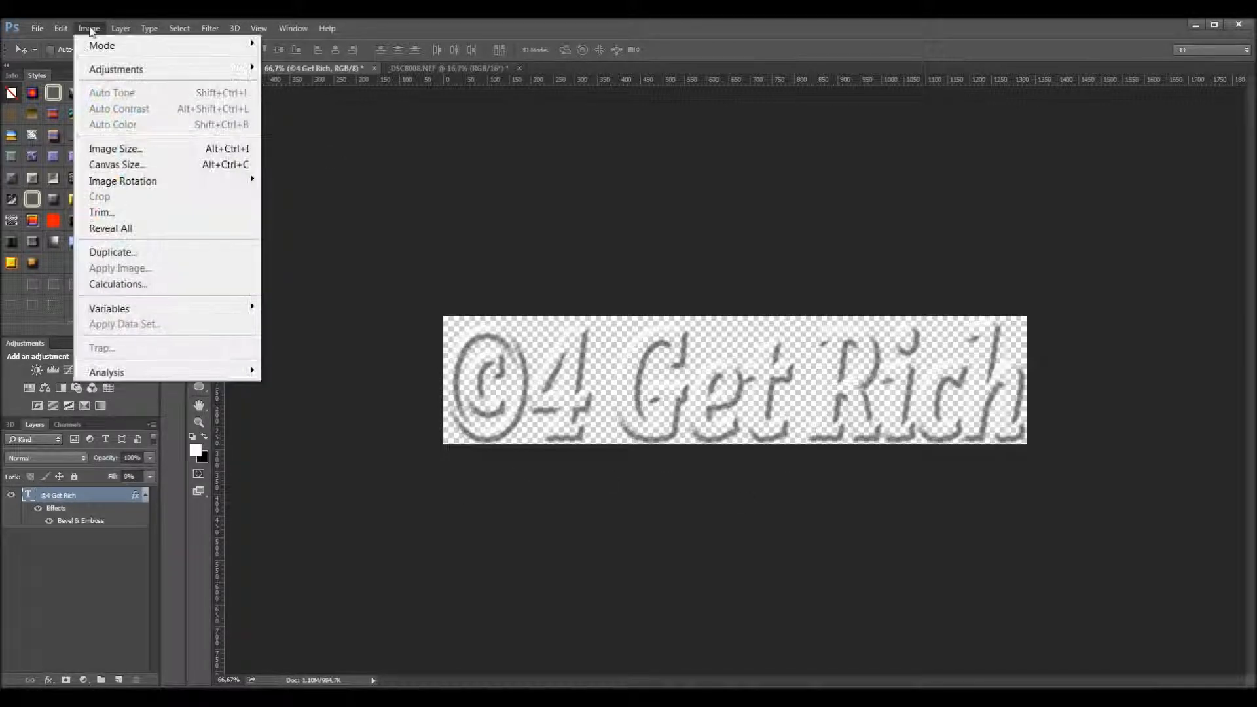
pyautogui.moveTo(66, 28)
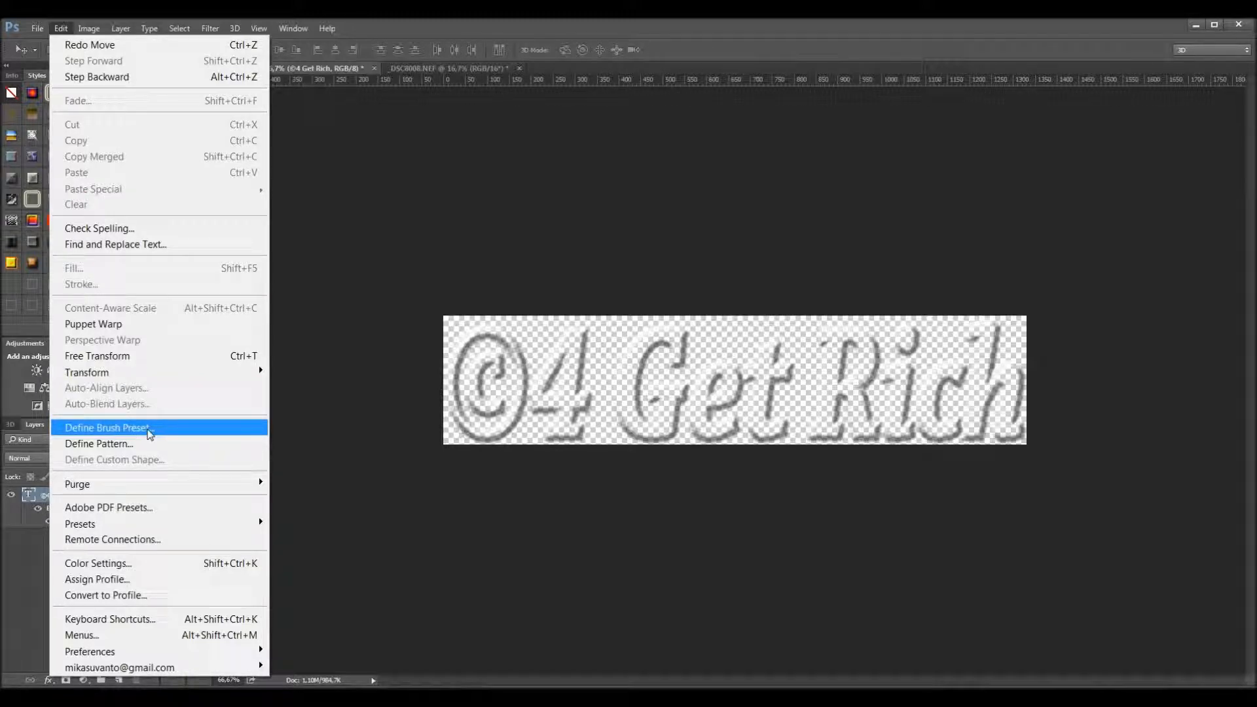
pyautogui.click(150, 434)
pyautogui.click(646, 258)
pyautogui.moveTo(649, 258); pyautogui.dragTo(556, 258)
pyautogui.click(775, 257)
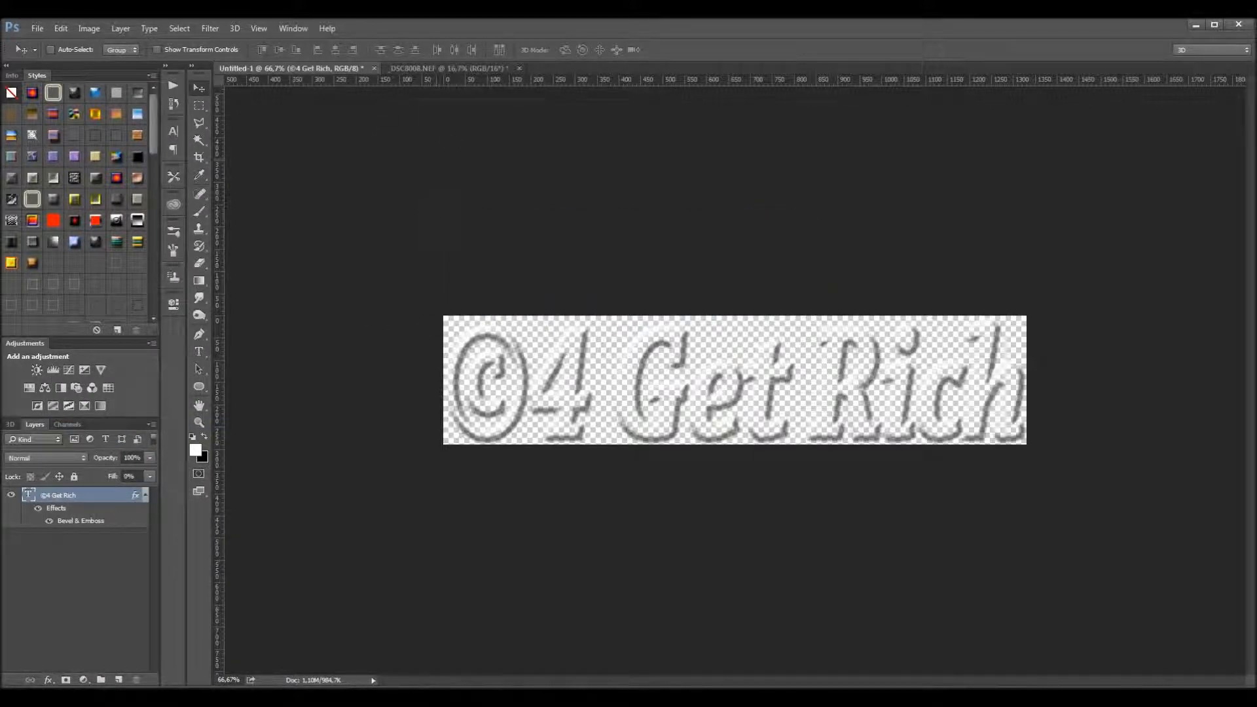
# - Return to the _DSC8008.NEF photo and activate the Brush tool
pyautogui.click(457, 65)
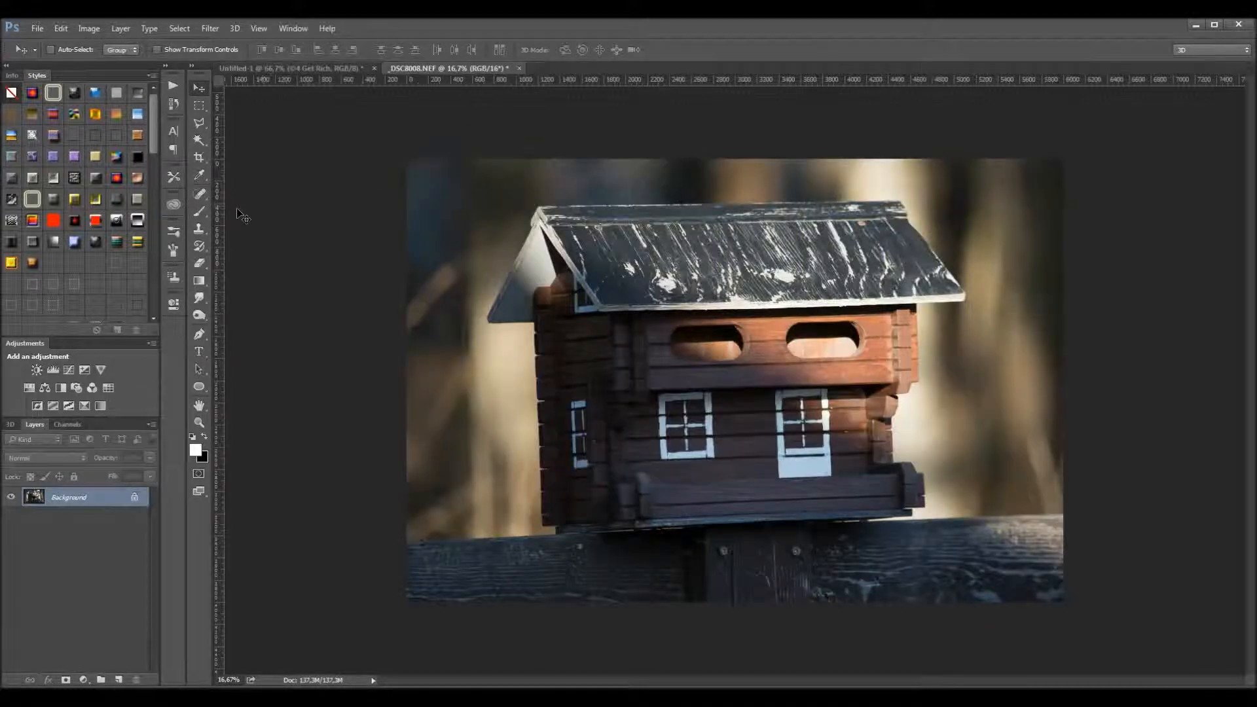
pyautogui.click(199, 211)
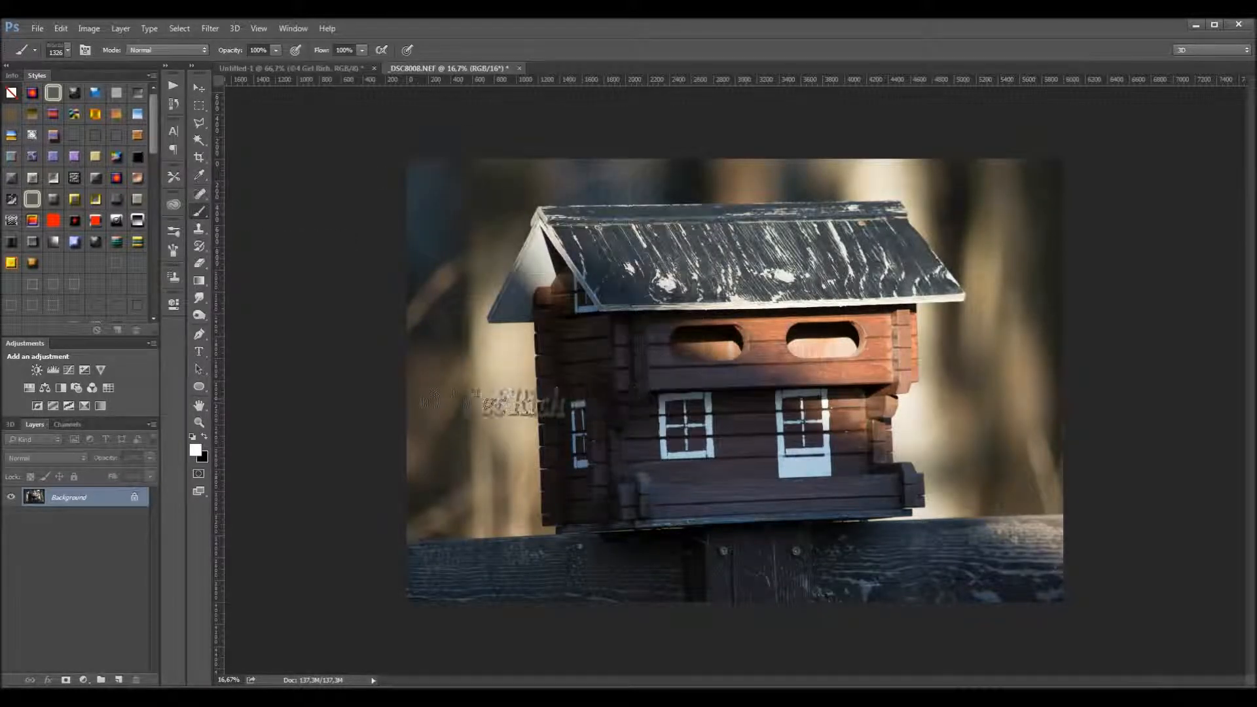
# - Try stamping the white logo brush at several spots across the birdhouse photo, and undo the stamps
pyautogui.click(496, 407)
pyautogui.click(665, 502)
pyautogui.click(812, 369)
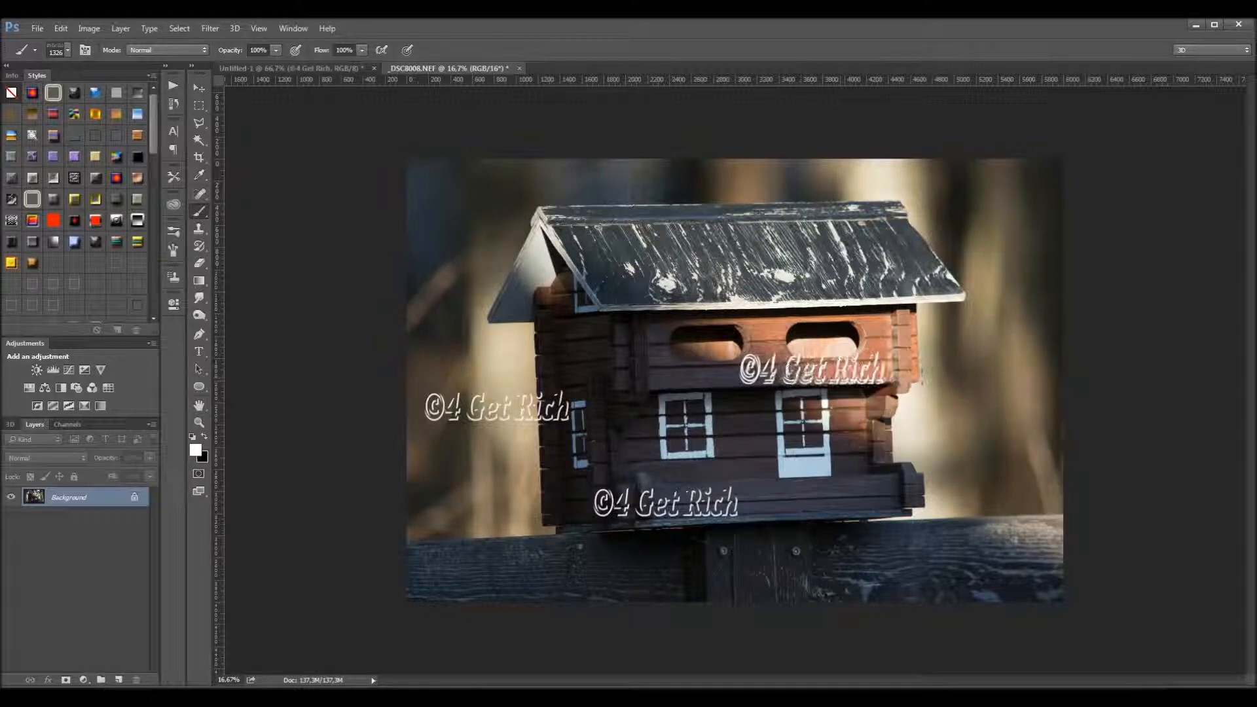
pyautogui.click(825, 236)
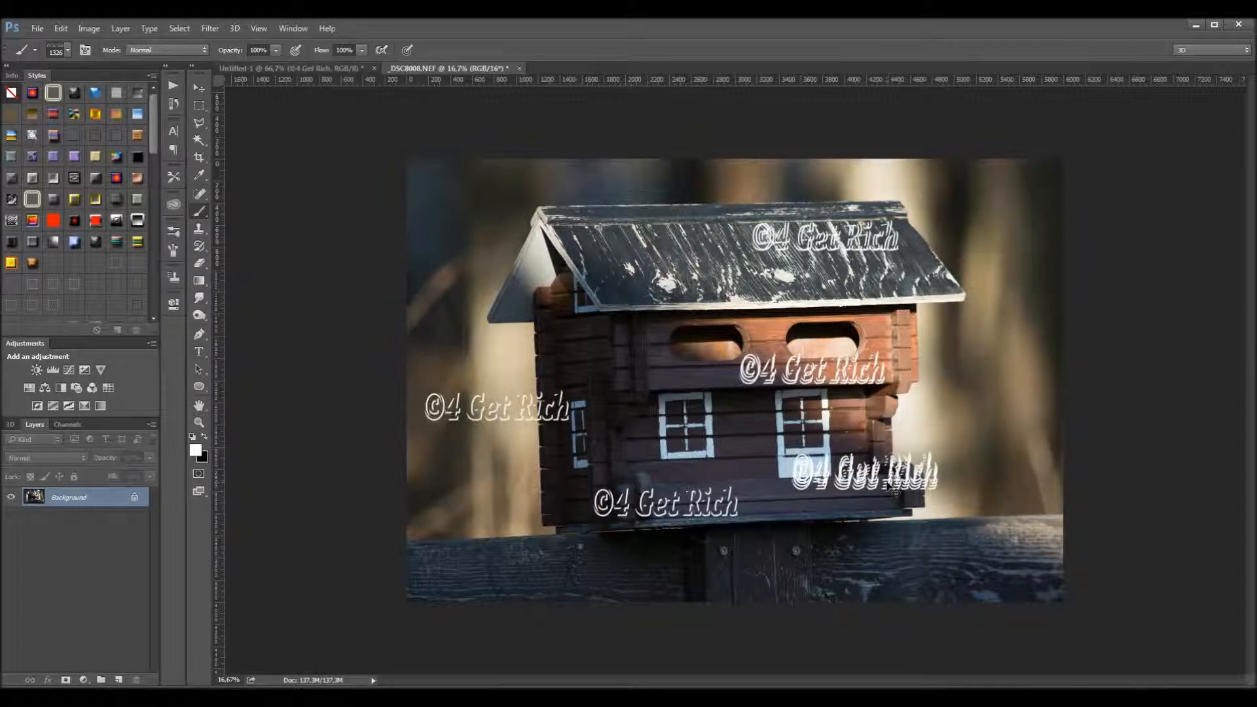
pyautogui.hotkey('ctrl', 'alt', 'z')
pyautogui.hotkey('ctrl', 'alt', 'z')
pyautogui.hotkey('ctrl', 'alt', 'z')
pyautogui.hotkey('ctrl', 'alt', 'z')
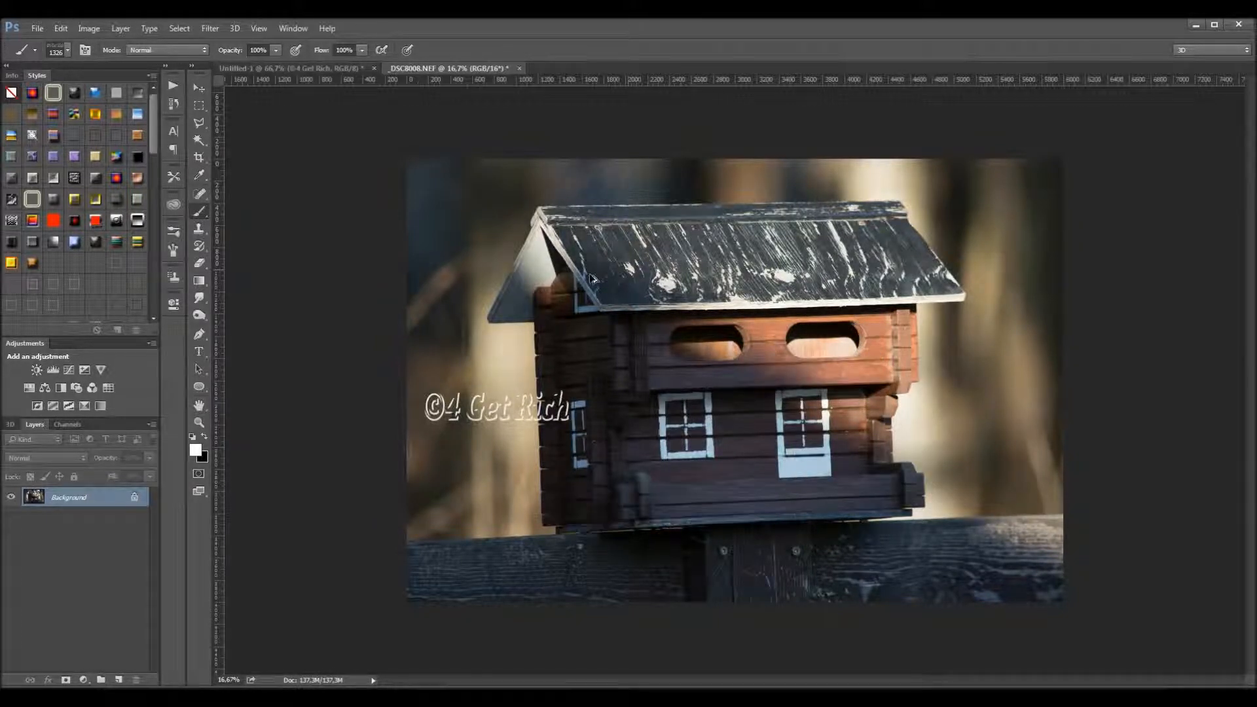
# - Increase the logo brush's tip spacing to about 550% so that its repeats are spread apart
pyautogui.click(177, 280)
pyautogui.click(173, 202)
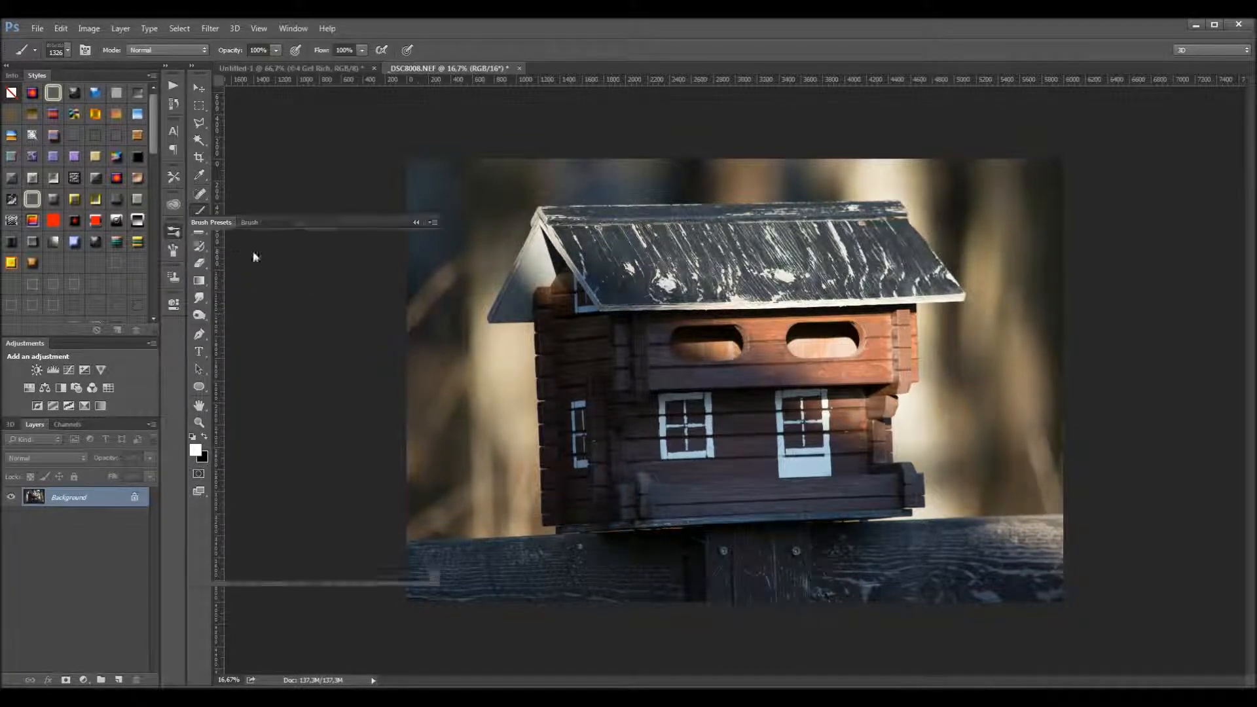
pyautogui.click(249, 222)
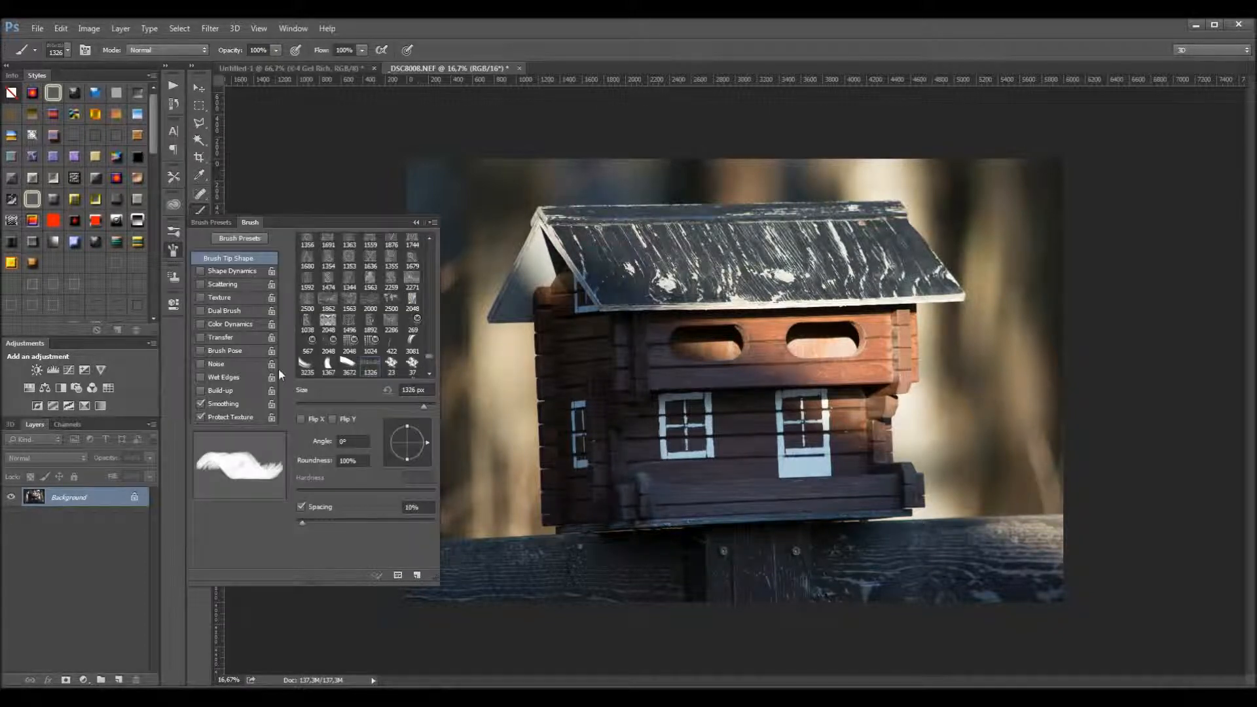
pyautogui.moveTo(304, 522); pyautogui.dragTo(421, 532)
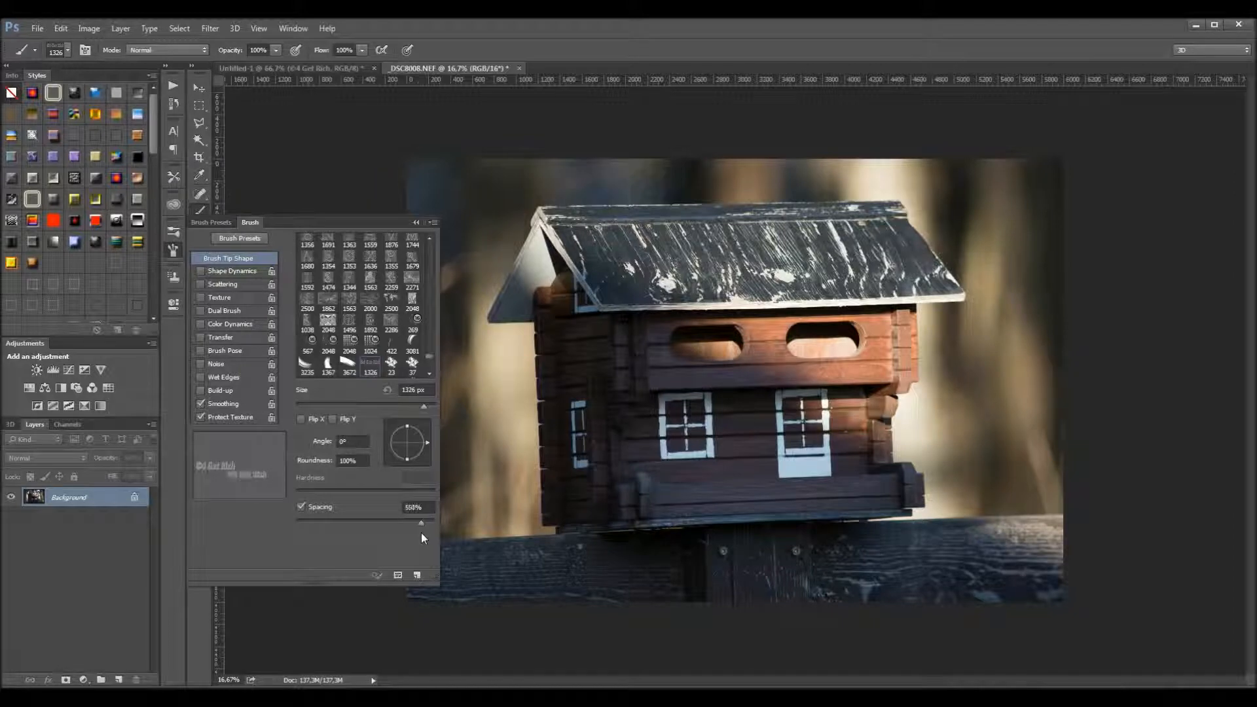
# - Try painting repeated logos over the whole photo directly on the Background layer, and undo the strokes
pyautogui.moveTo(621, 231)
pyautogui.mouseDown()
pyautogui.moveTo(648, 480)
pyautogui.moveTo(922, 235)
pyautogui.moveTo(623, 346)
pyautogui.moveTo(969, 473)
pyautogui.moveTo(678, 609)
pyautogui.moveTo(458, 341)
pyautogui.moveTo(556, 589)
pyautogui.moveTo(720, 249)
pyautogui.moveTo(858, 468)
pyautogui.moveTo(619, 203)
pyautogui.moveTo(409, 272)
pyautogui.moveTo(645, 372)
pyautogui.moveTo(440, 416)
pyautogui.moveTo(739, 399)
pyautogui.moveTo(977, 255)
pyautogui.moveTo(949, 432)
pyautogui.moveTo(426, 563)
pyautogui.mouseUp()
pyautogui.click(416, 223)
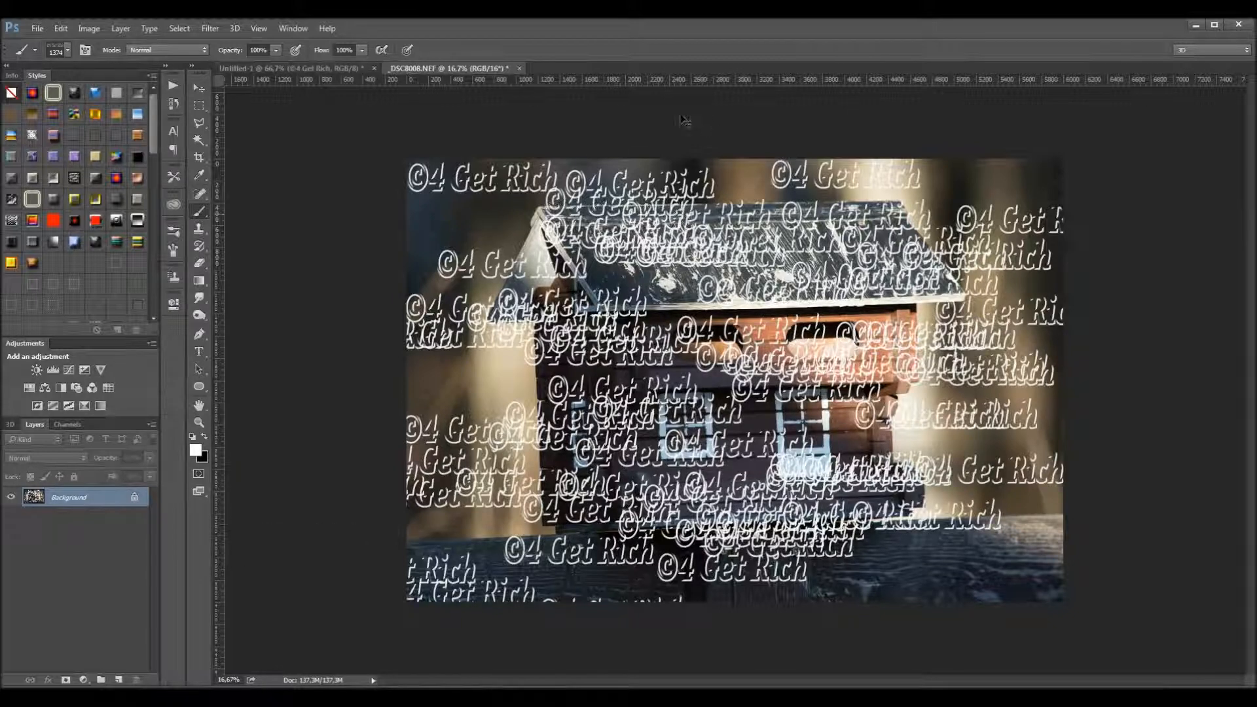
pyautogui.hotkey('ctrl', 'z')
pyautogui.hotkey('ctrl', 'alt', 'z')
pyautogui.hotkey('ctrl', 'alt', 'z')
pyautogui.hotkey('ctrl', 'alt', 'z')
# - Paint scattered logo repeats across the photo on a new layer above the Background, and set that layer's opacity to 30%
pyautogui.click(119, 680)
pyautogui.moveTo(609, 258)
pyautogui.mouseDown()
pyautogui.moveTo(747, 251)
pyautogui.moveTo(937, 288)
pyautogui.moveTo(515, 258)
pyautogui.moveTo(470, 303)
pyautogui.moveTo(782, 379)
pyautogui.moveTo(859, 365)
pyautogui.moveTo(622, 533)
pyautogui.moveTo(563, 504)
pyautogui.moveTo(923, 259)
pyautogui.mouseUp()
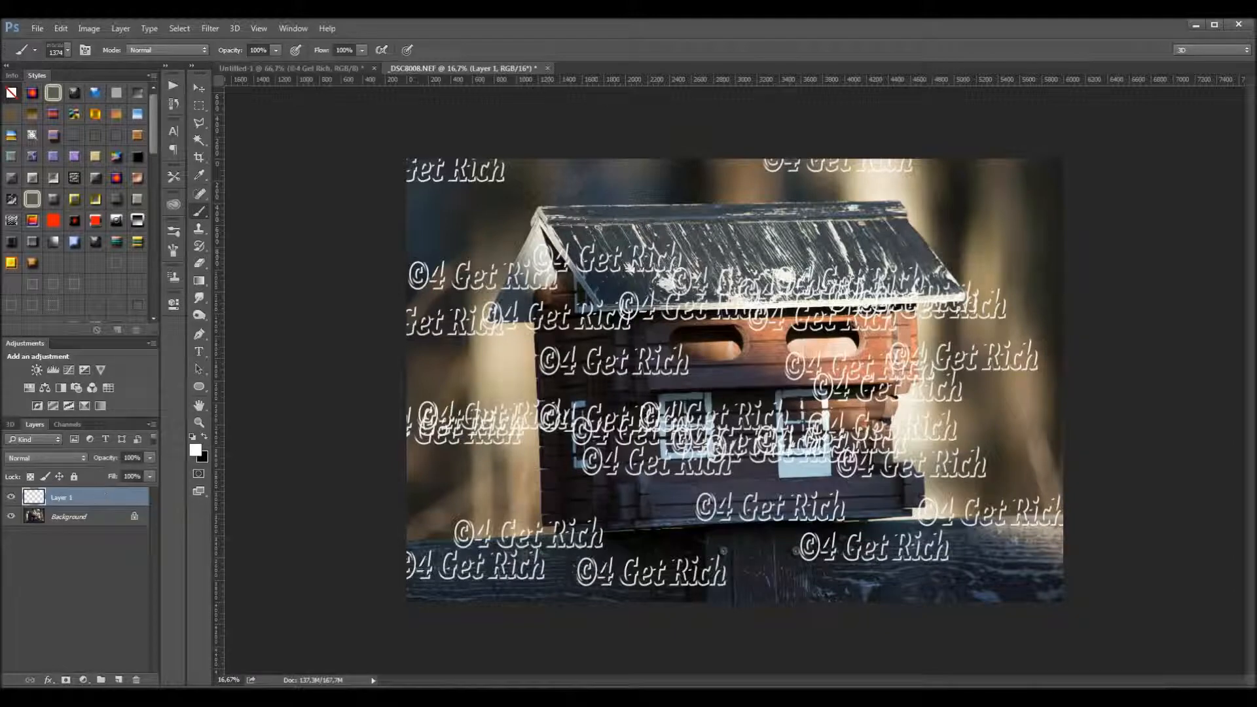
pyautogui.click(150, 457)
pyautogui.moveTo(120, 478); pyautogui.dragTo(102, 477)
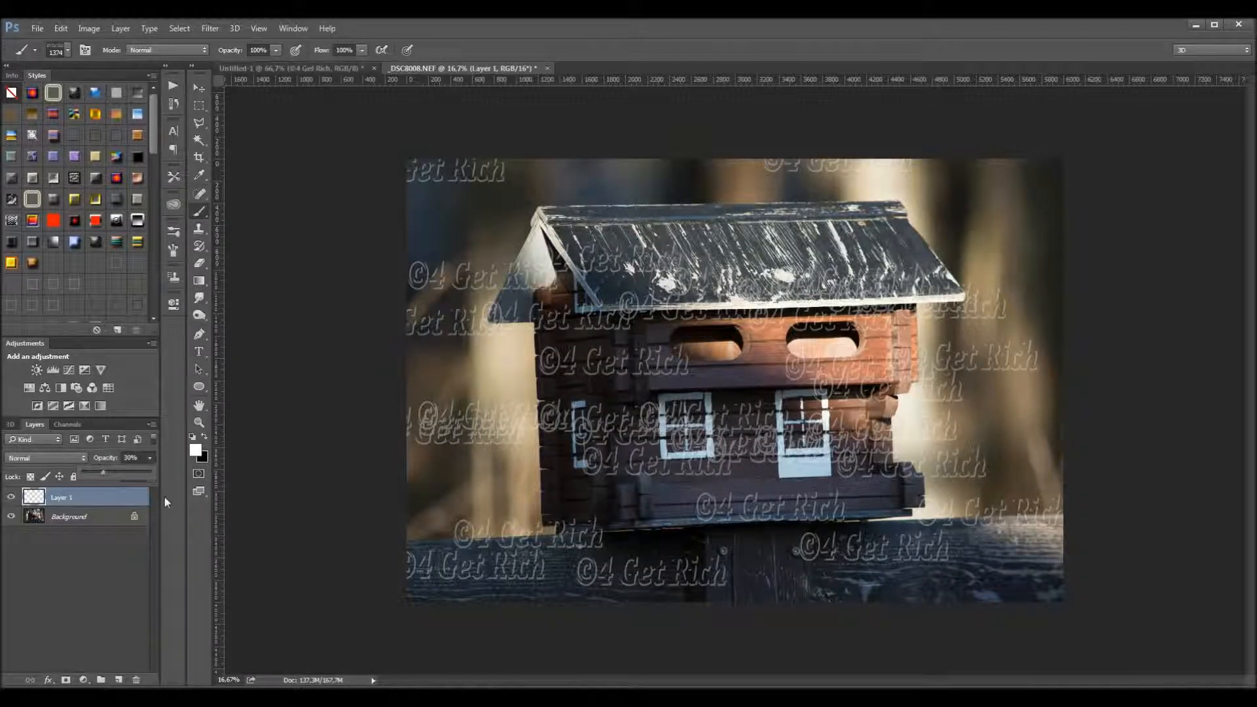